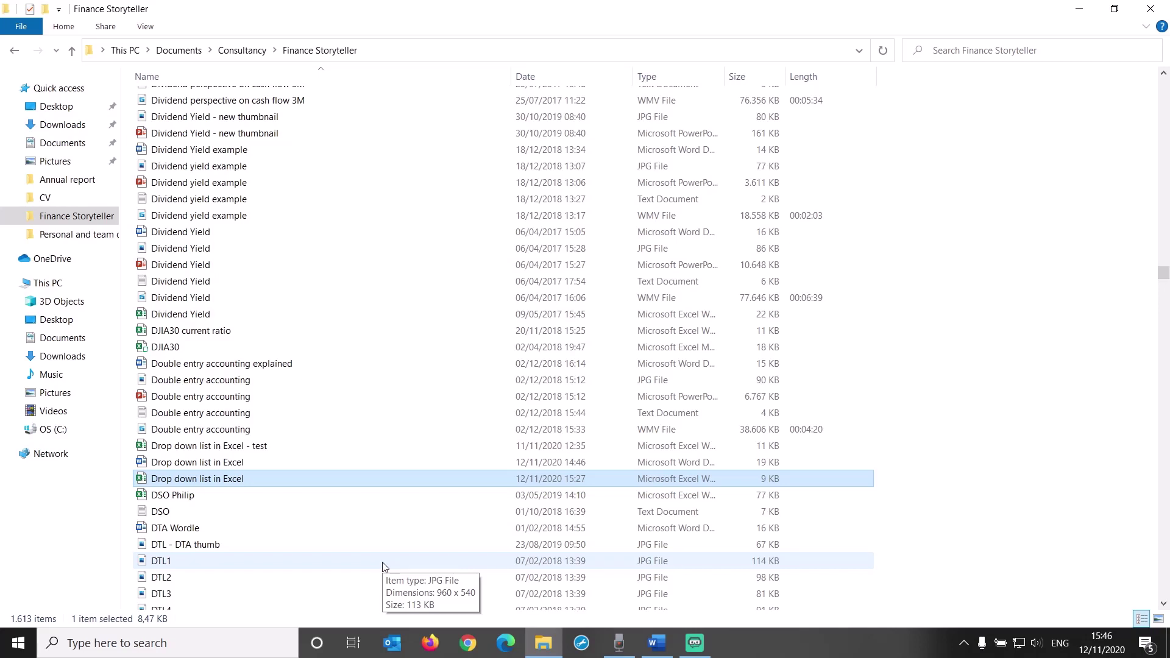
Step: Open the Drop down list in Excel workbook and review the Team1–Team3 member lists in columns I–K
double_click(385, 480)
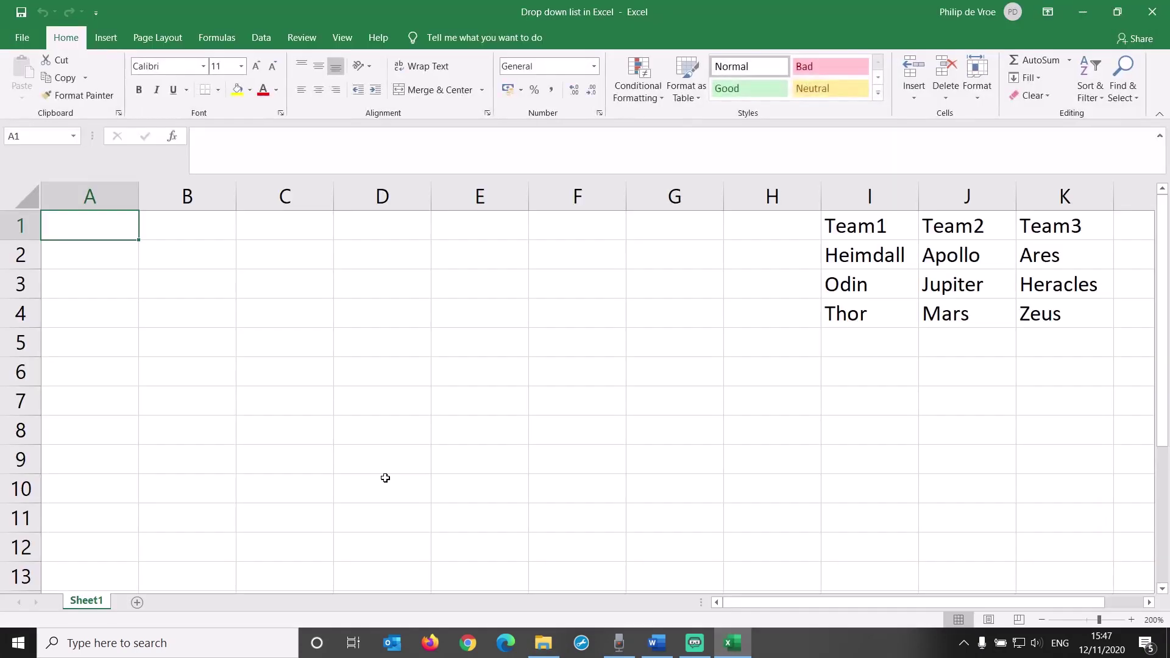
key("Right")
key("Right")
key("Right")
key("Right")
key("Right")
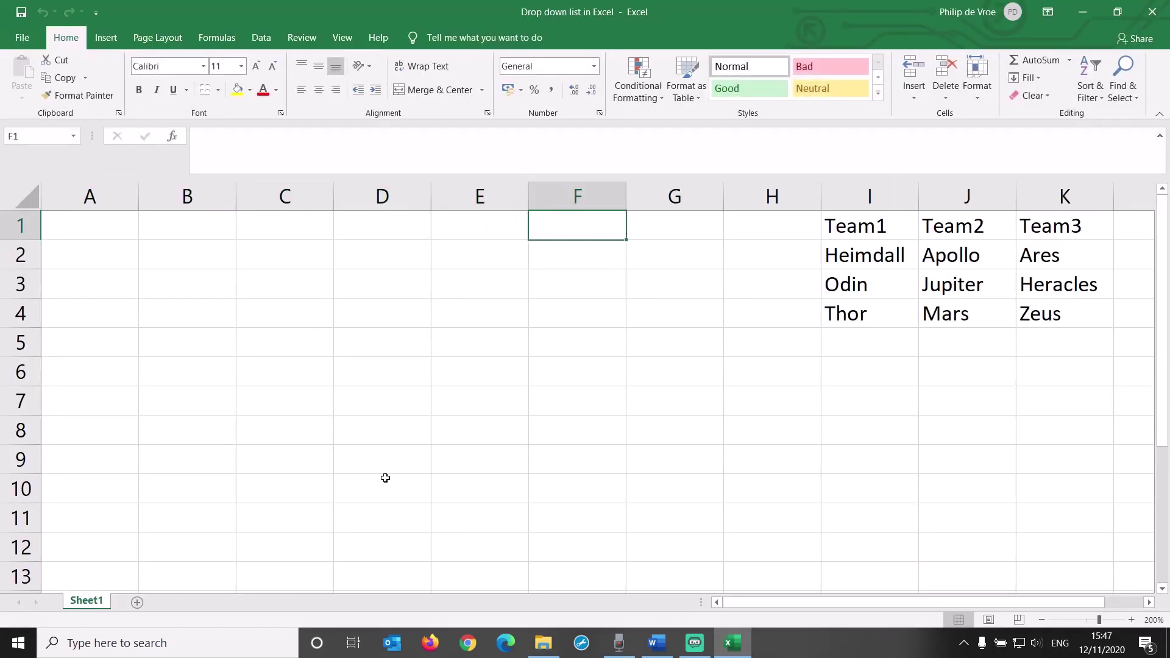
left_click_drag(844, 205, 1040, 186)
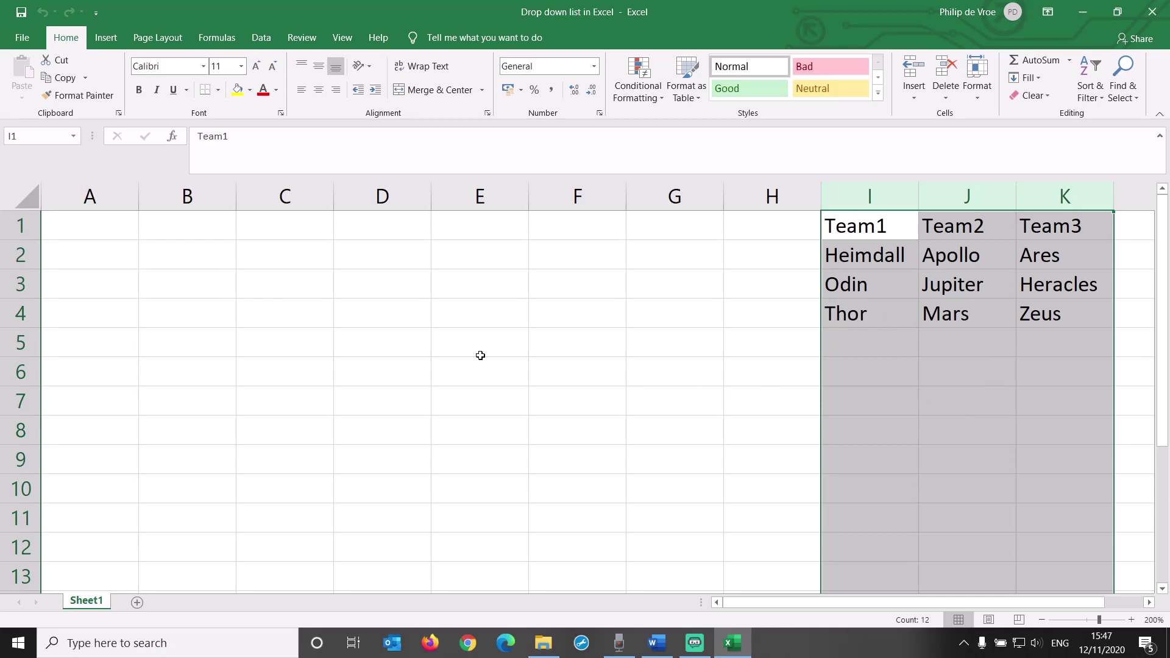
left_click(95, 227)
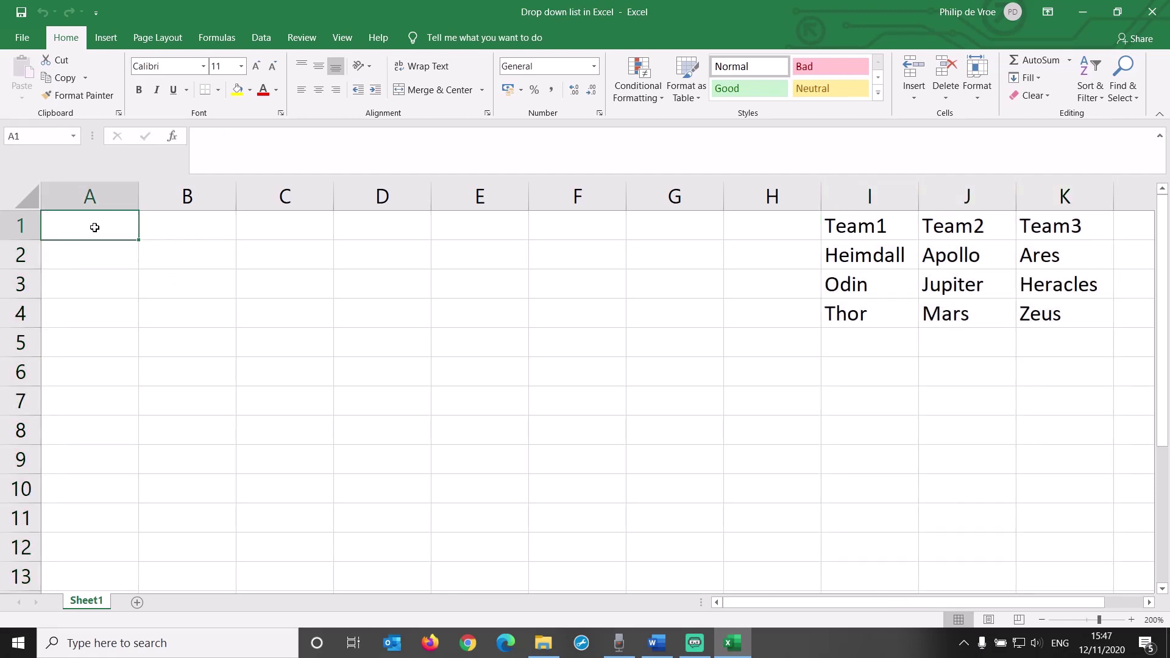
Step: Enter the headers Round, Team, Member, Completed? and Points across A1:E1
type("Round")
key("Tab")
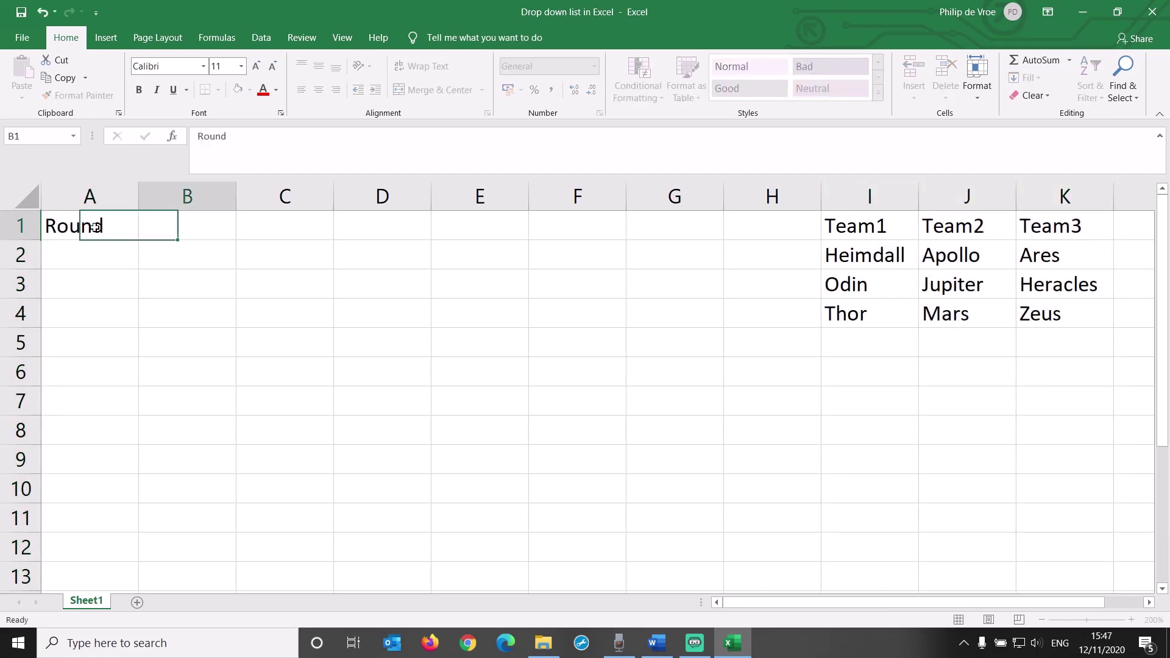
type("Team")
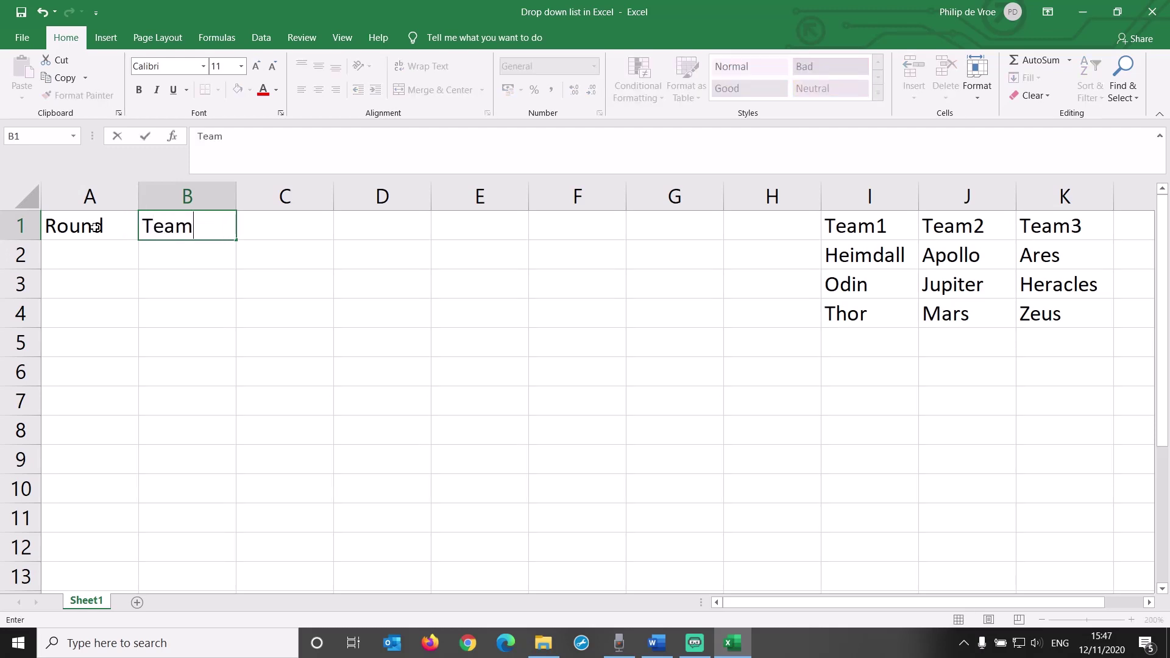
key("Tab")
type("Member")
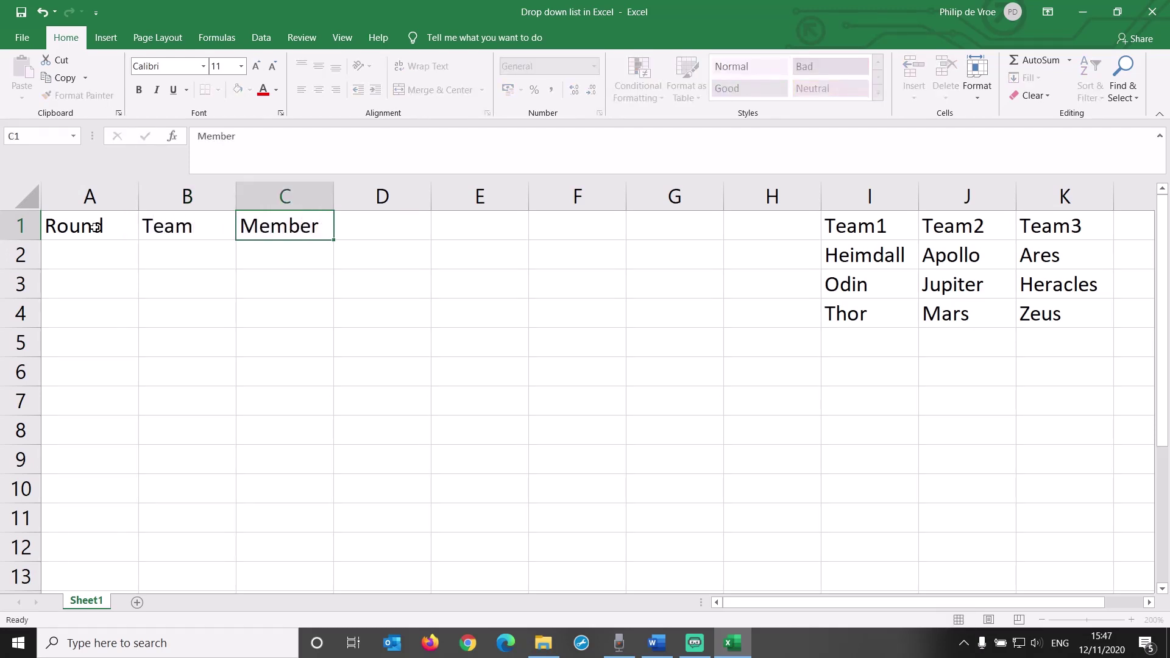
key("Tab")
type("Compl")
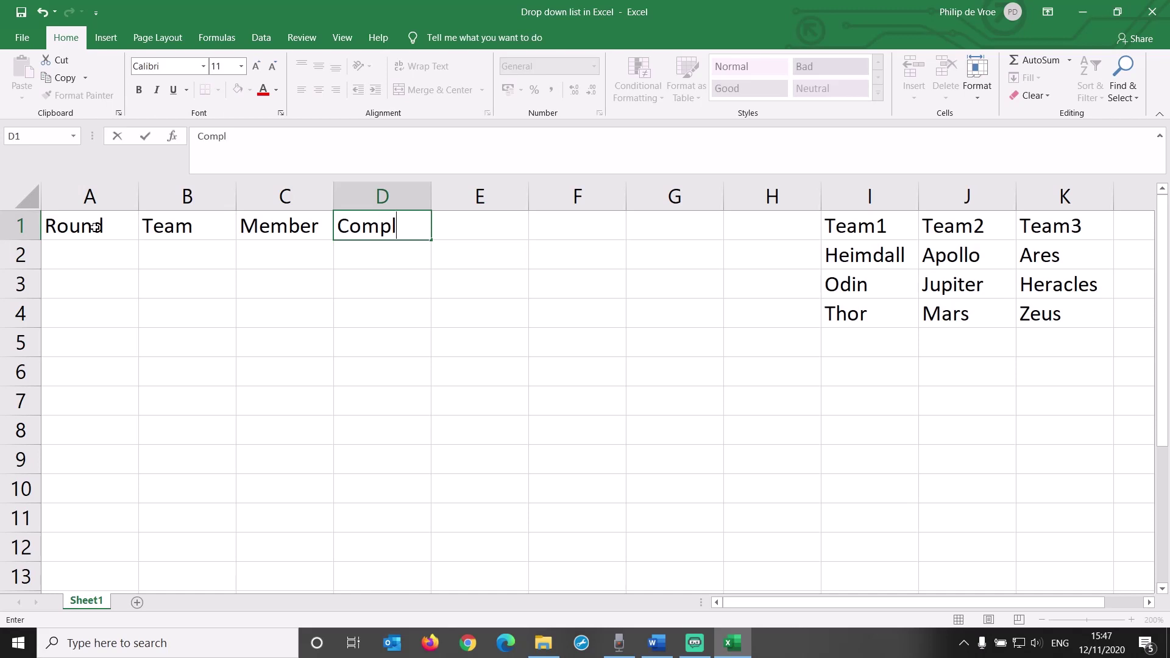
type("eted?")
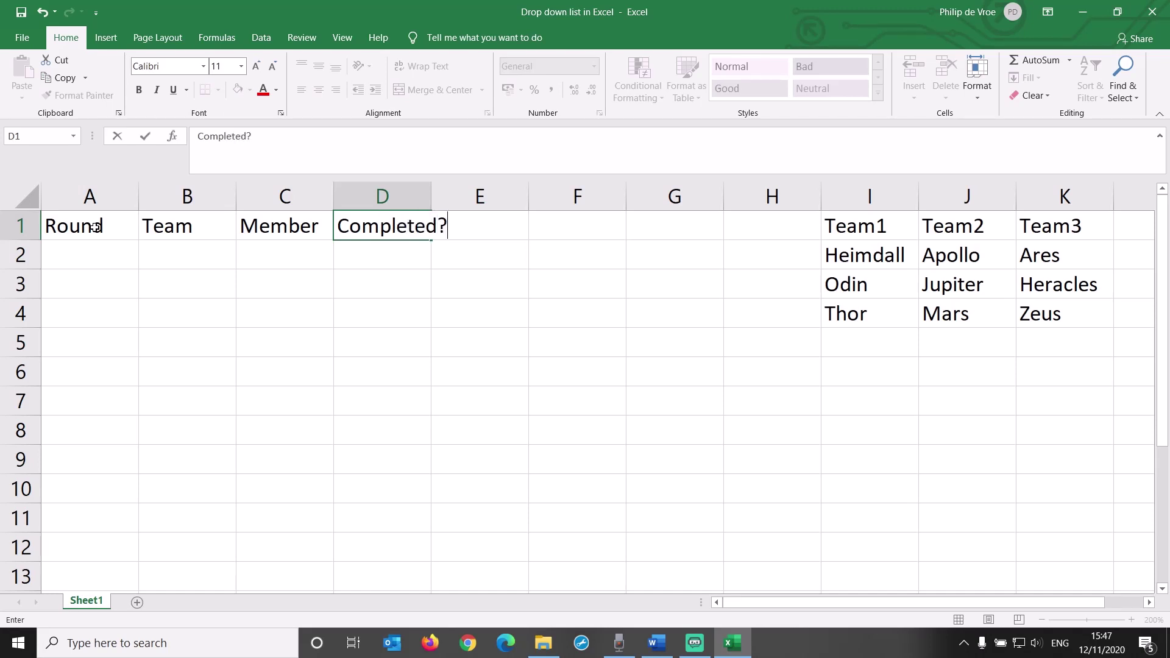
key("Tab")
type("Points")
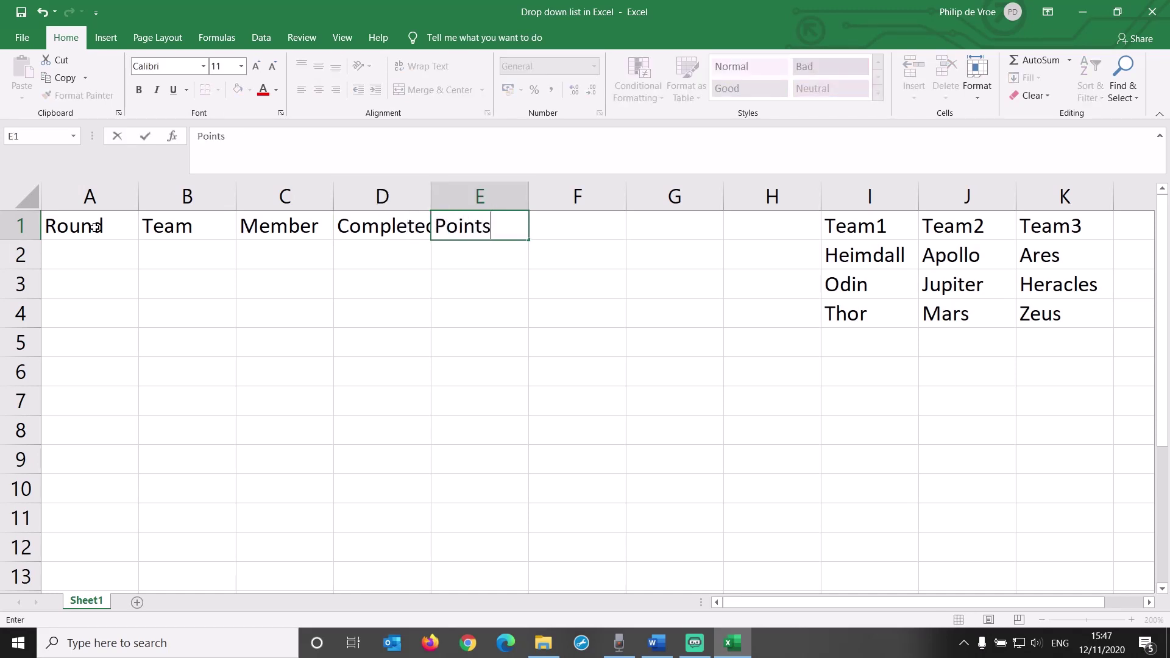
key("Return")
Step: Autofit column D to fit Completed? and make the A1:E1 headers bold
left_click(94, 227)
left_click_drag(97, 196, 449, 194)
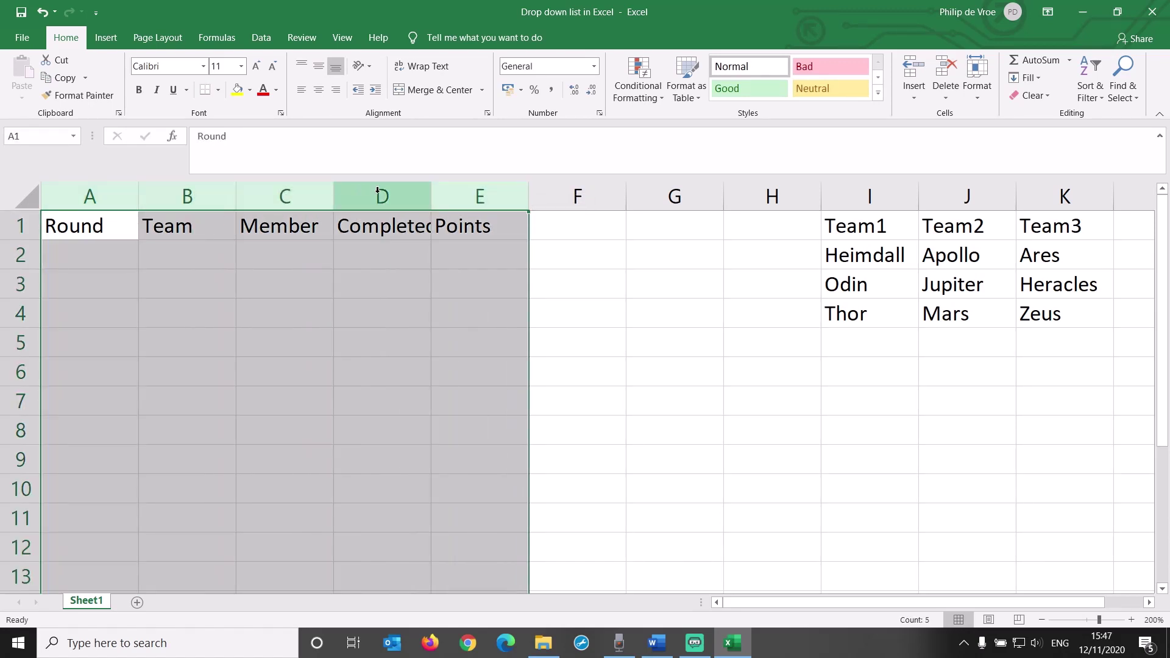
left_click(384, 222)
double_click(430, 193)
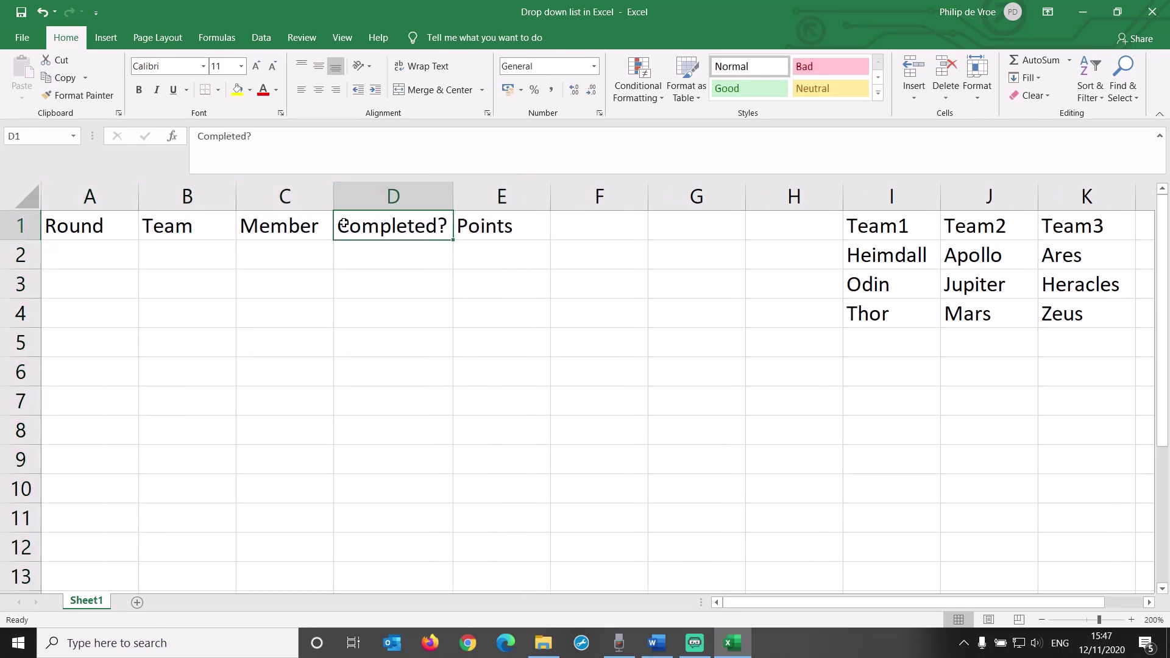
left_click_drag(126, 226, 506, 229)
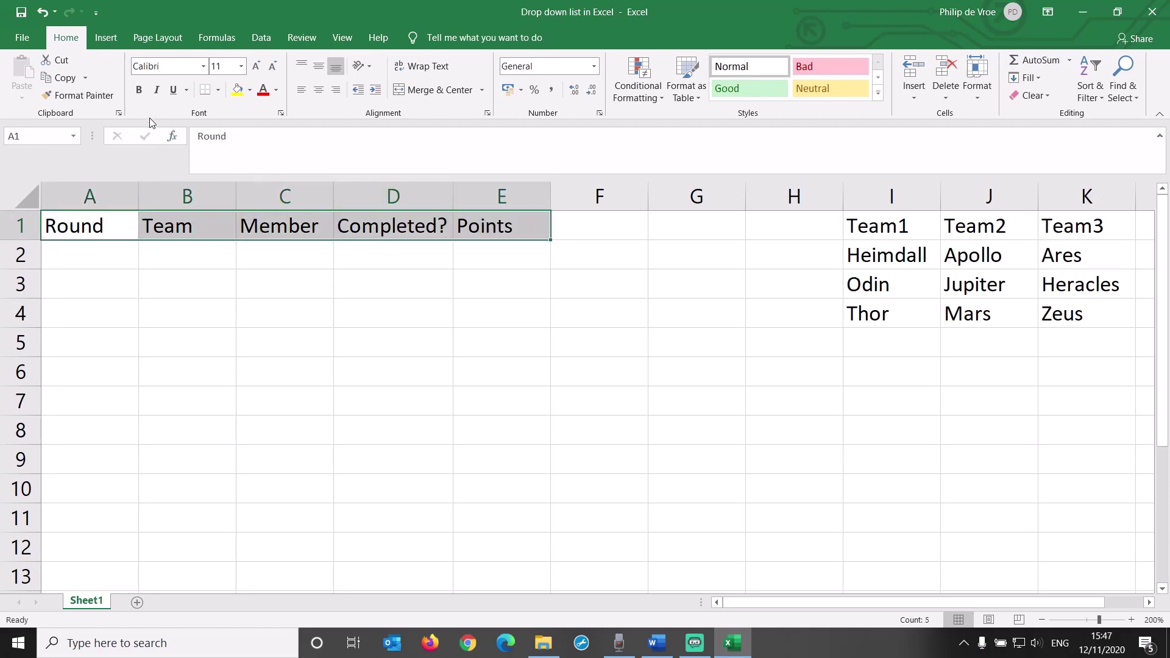
left_click(139, 91)
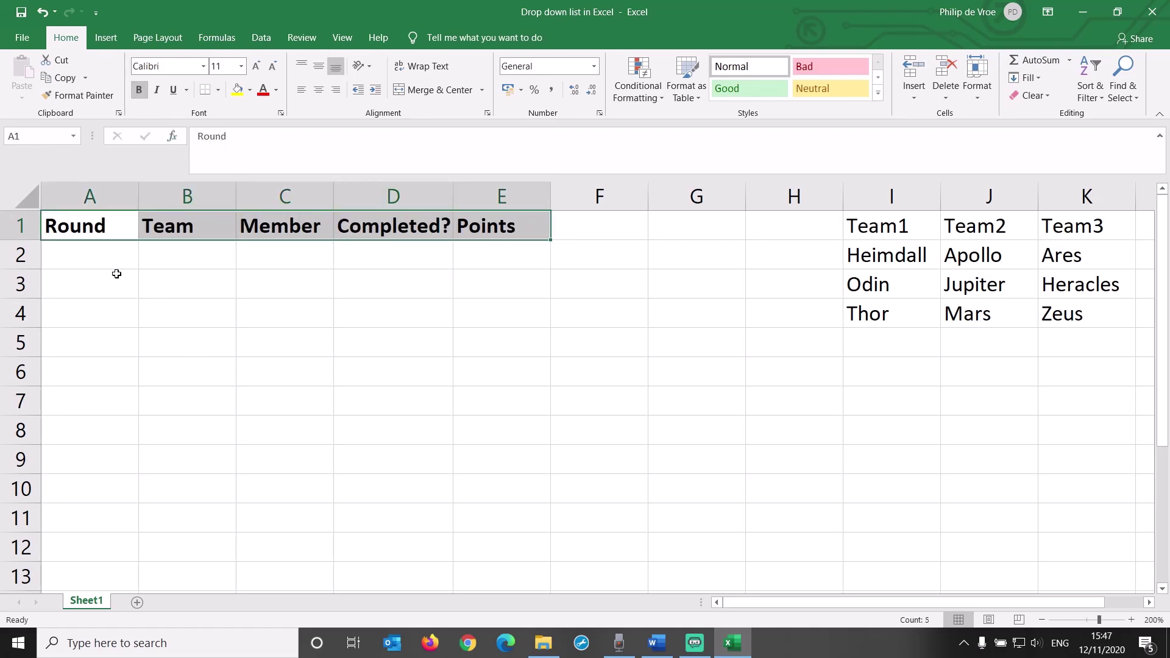
left_click(103, 261)
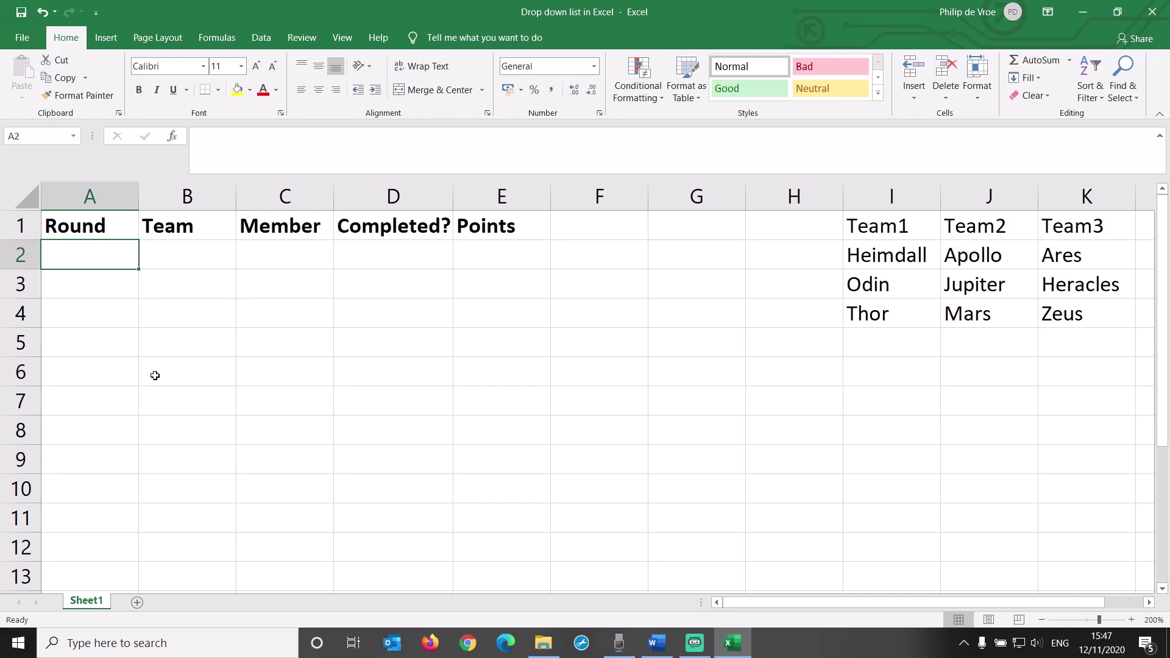
Step: Enter 'Round 1' in cell A2 and move across to B2
type("Round 1")
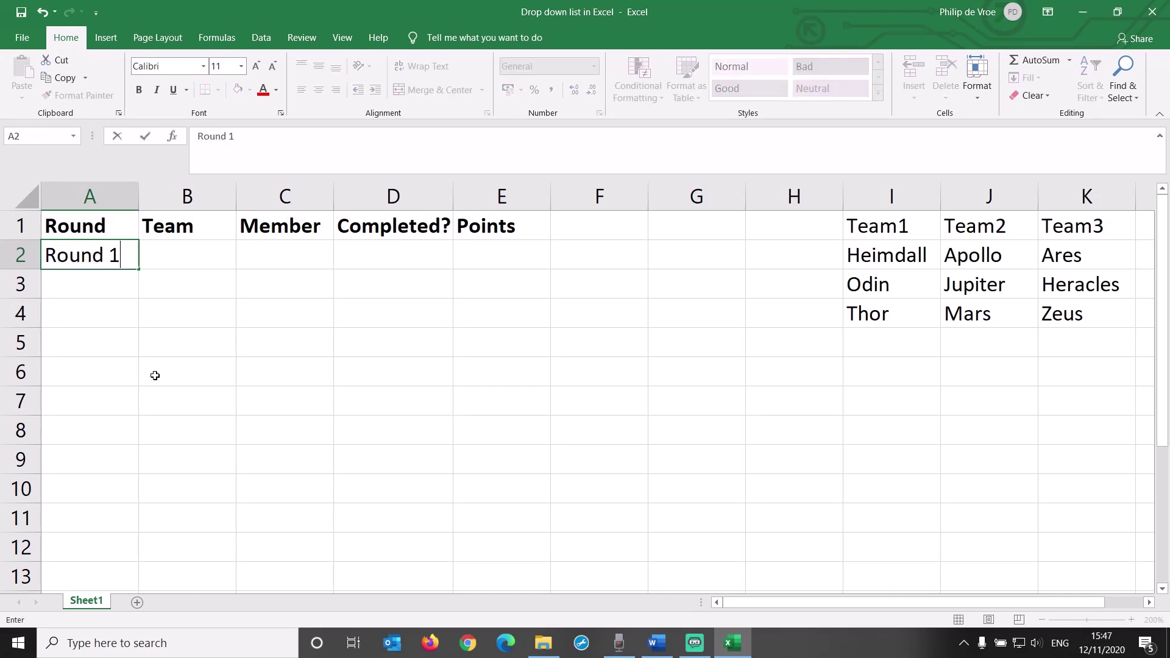
key("Tab")
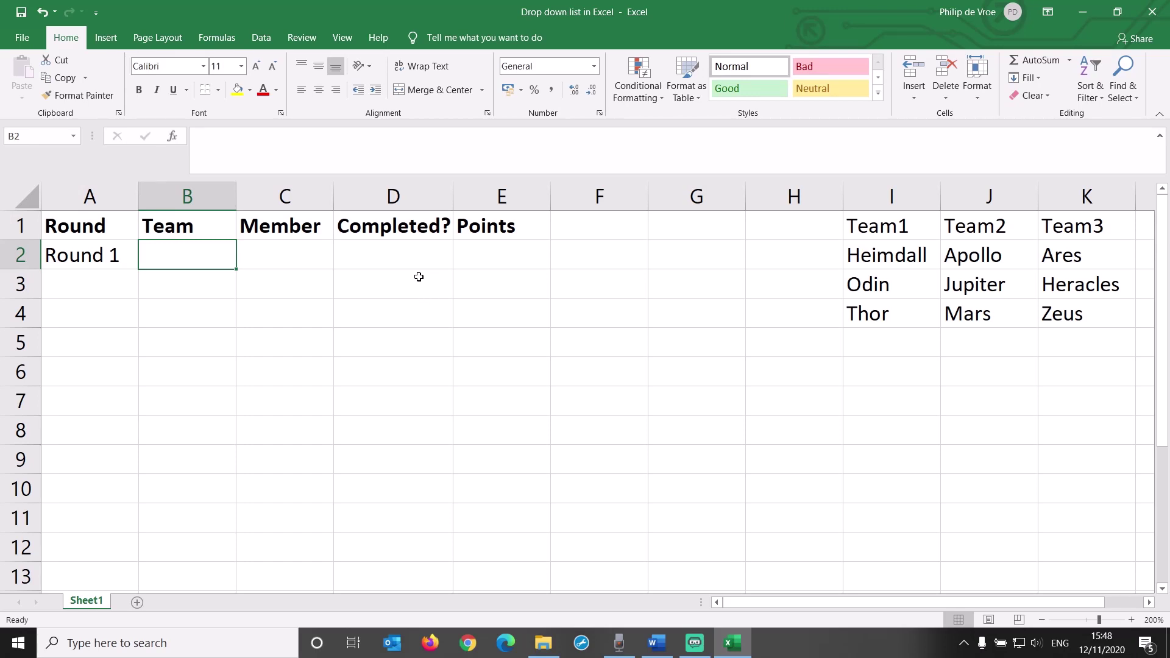
Step: Open Data Validation for B2 and allow a List sourced from =$I$1:$K$1
left_click(262, 38)
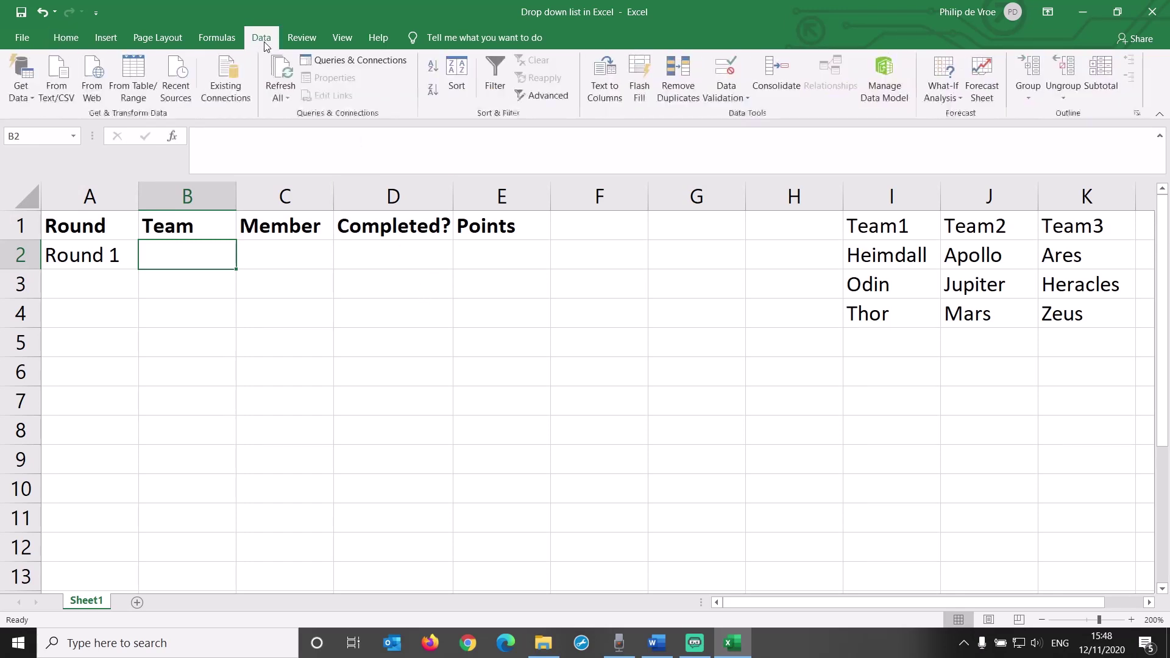
left_click(734, 100)
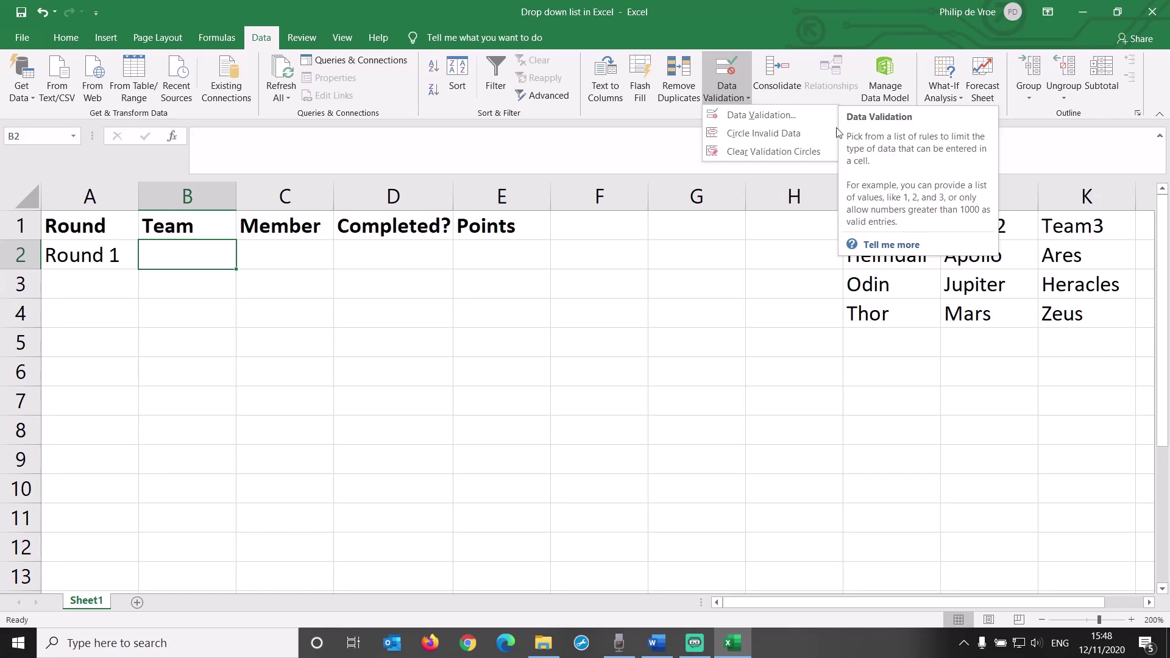
left_click(808, 116)
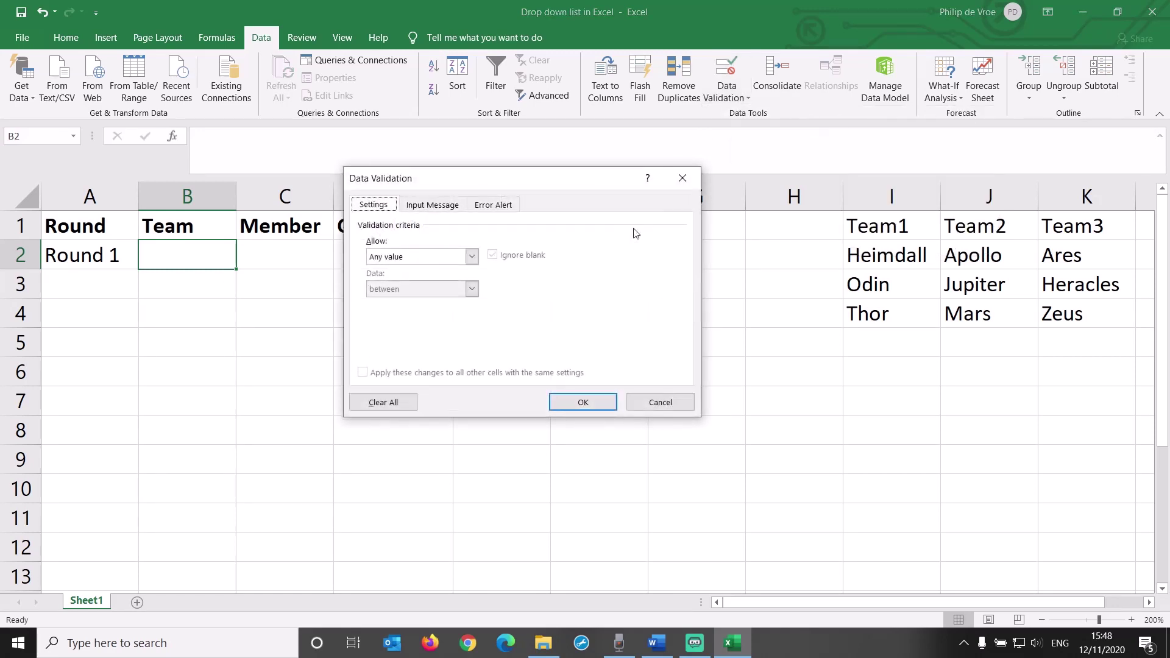
left_click(472, 257)
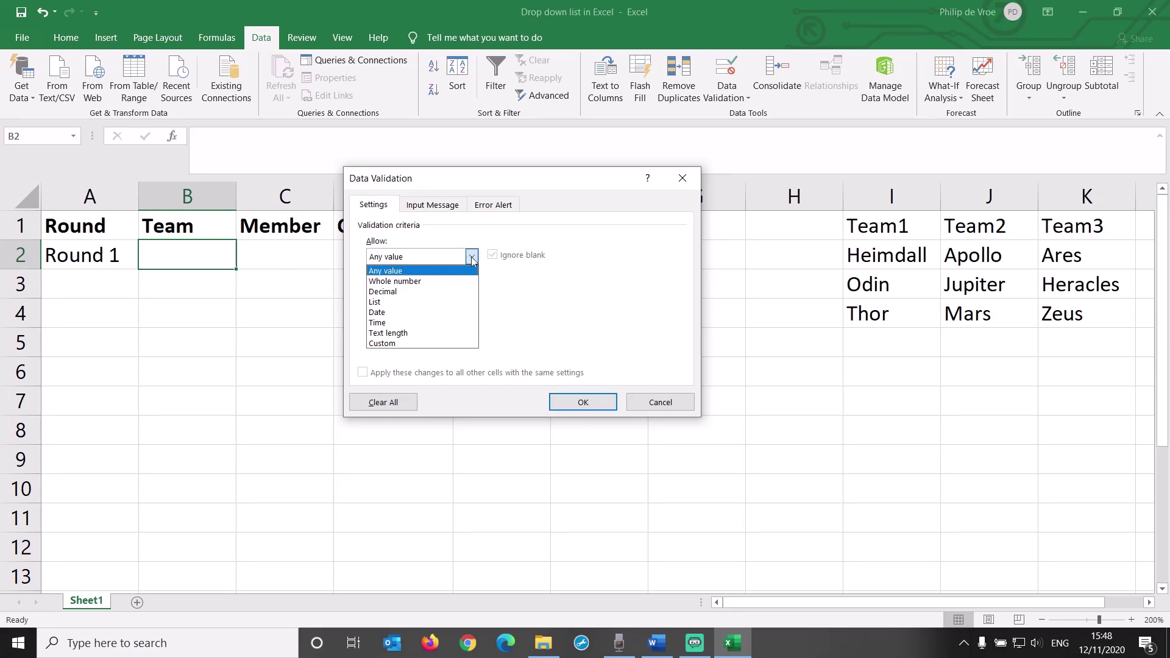
left_click(454, 302)
left_click(456, 318)
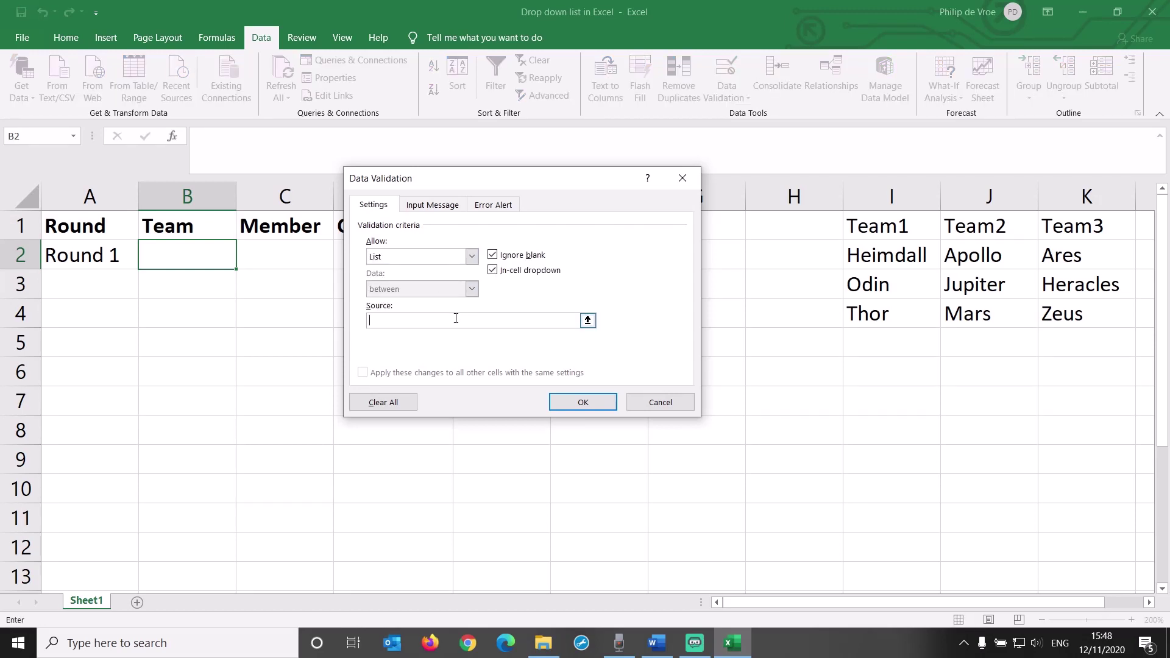
left_click_drag(918, 226, 1094, 220)
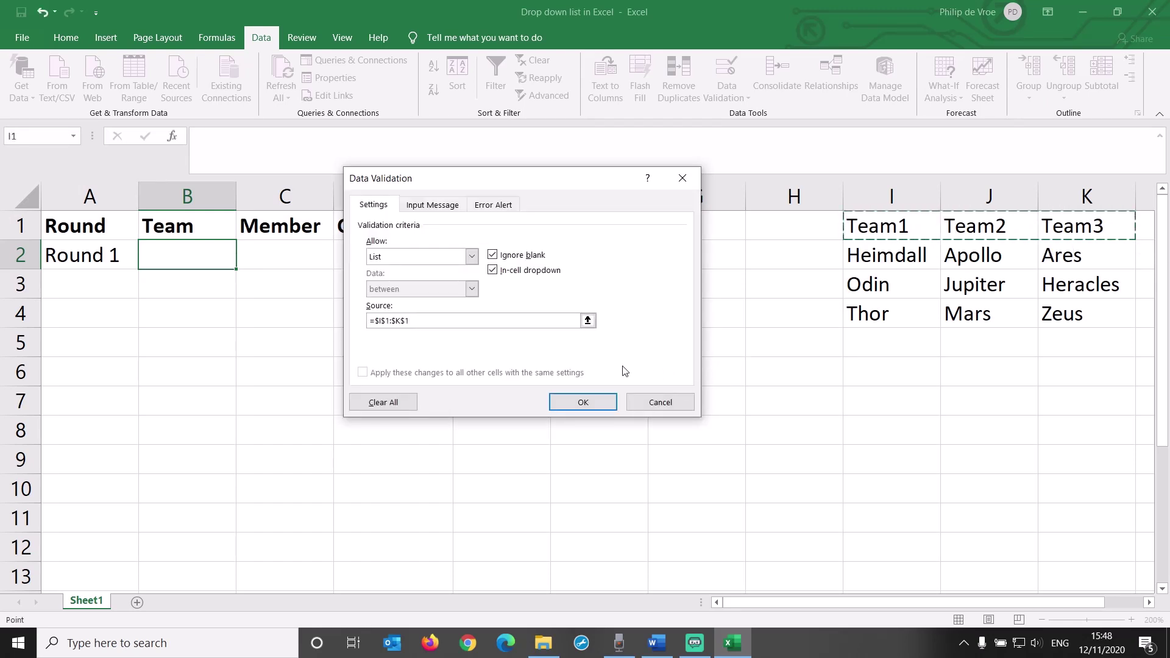
Step: Add input message title 'Select team' and text 'Please select the participating team' to B2's validation
left_click(445, 215)
left_click(438, 278)
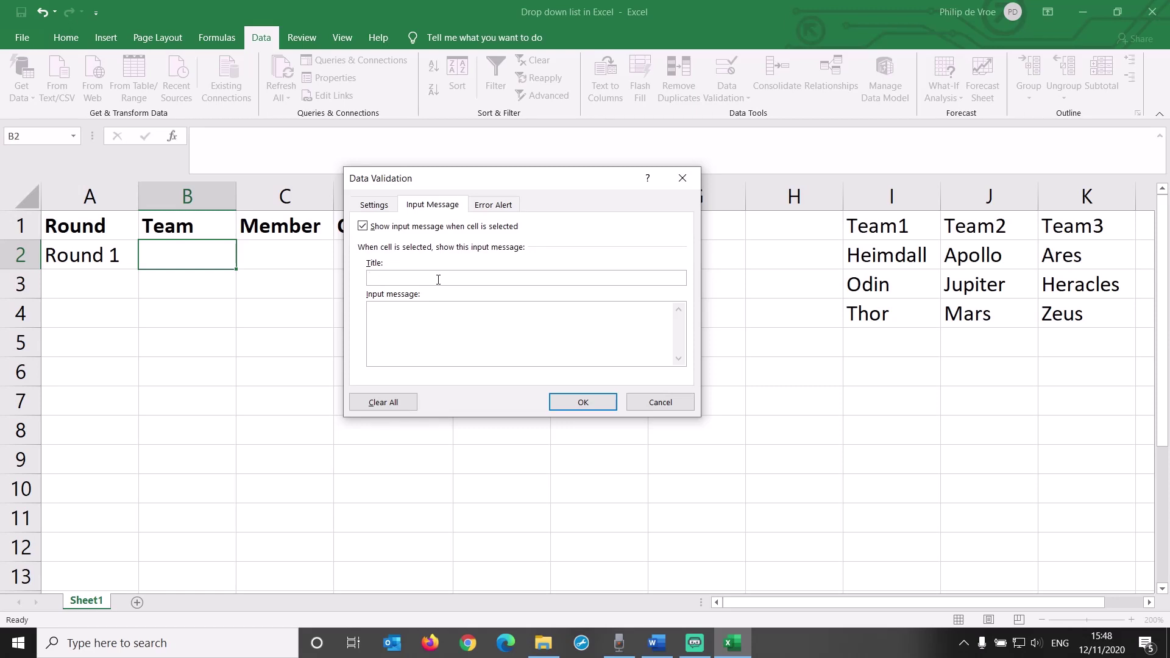
type("Select team")
key("Tab")
type("Please select the participating team")
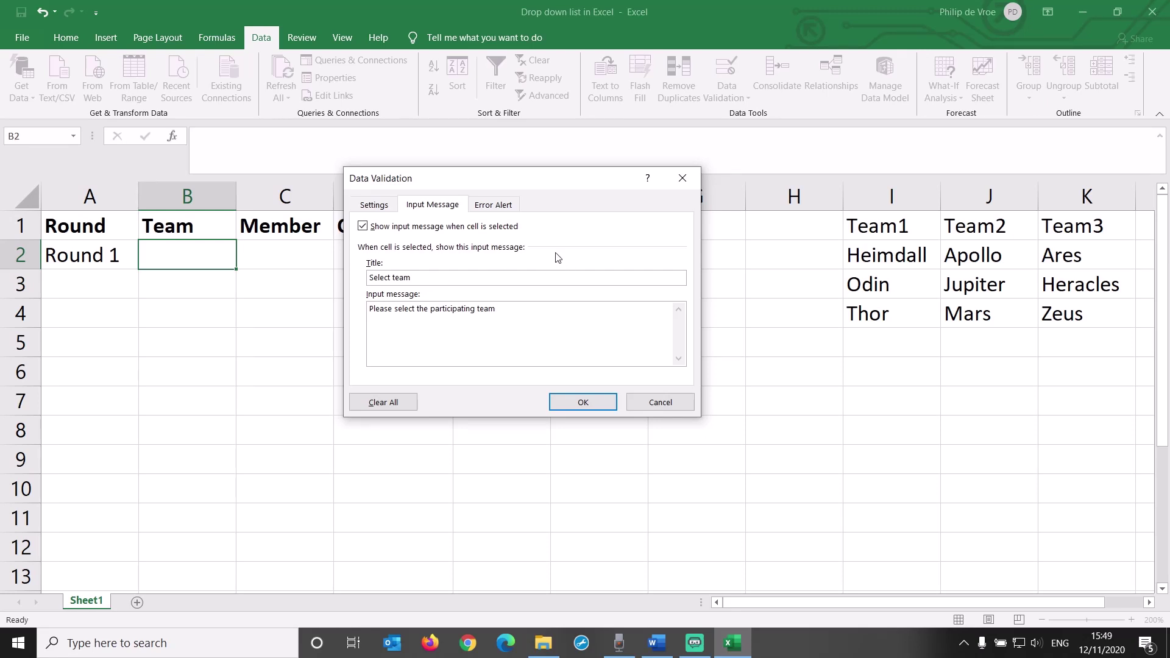
Step: Keep Stop style; enter title 'Invalid team selected' and message 'Only select from the list of participating teams'
left_click(497, 206)
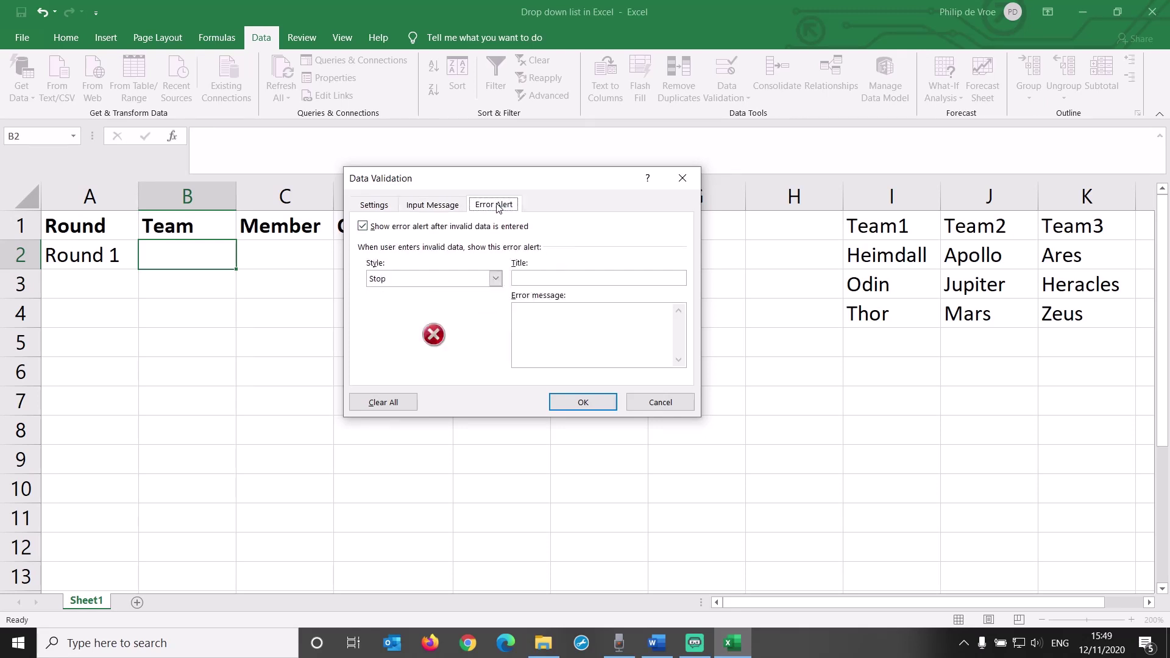
left_click(496, 279)
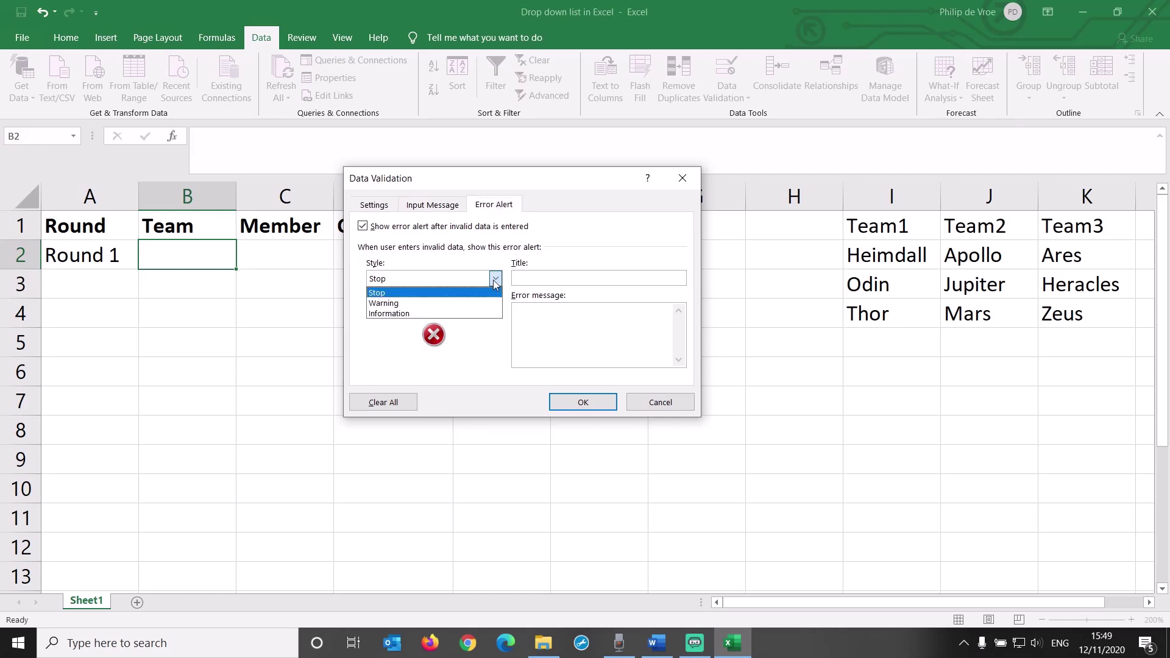
left_click(488, 293)
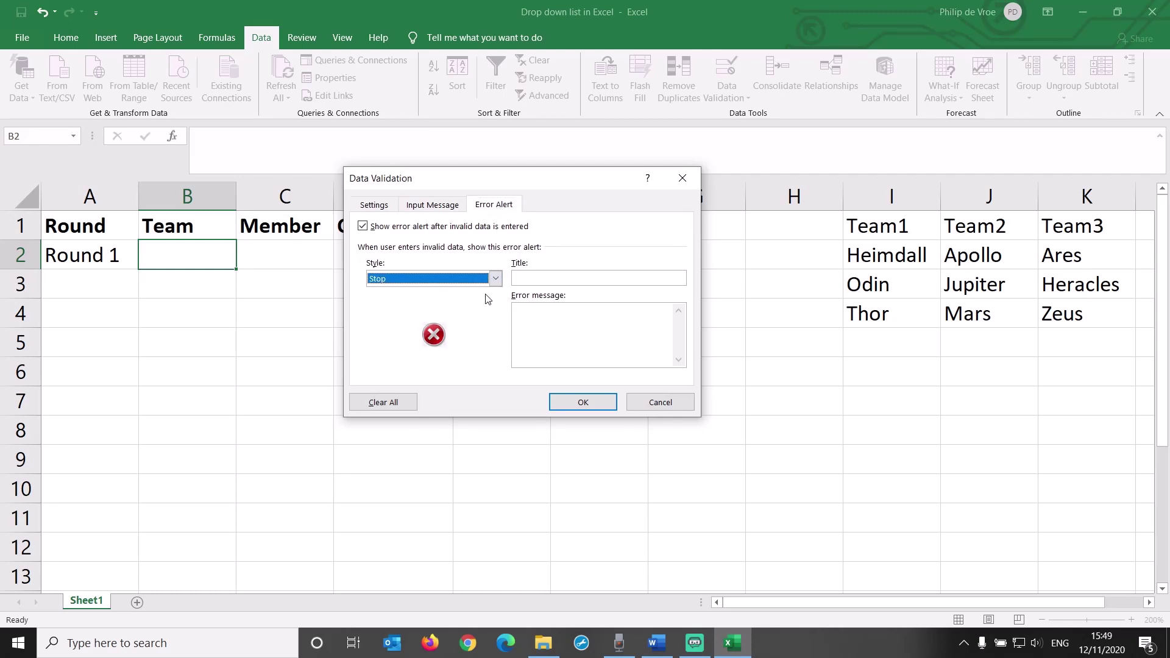
left_click(495, 278)
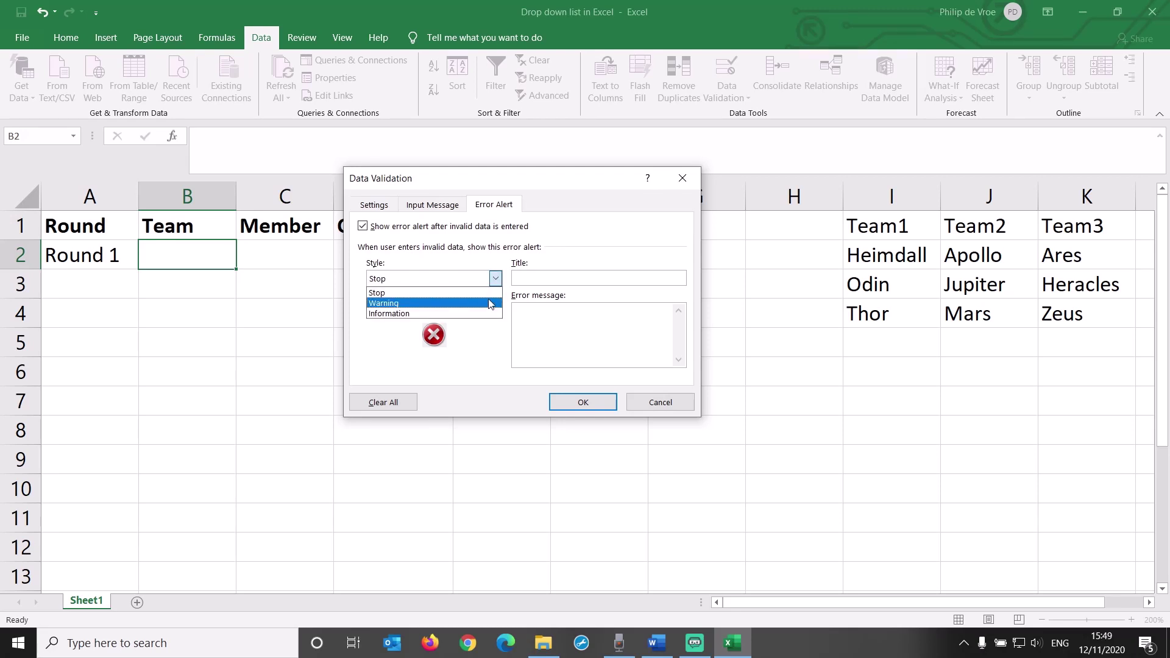
left_click(489, 303)
left_click(495, 278)
left_click(488, 316)
left_click(496, 279)
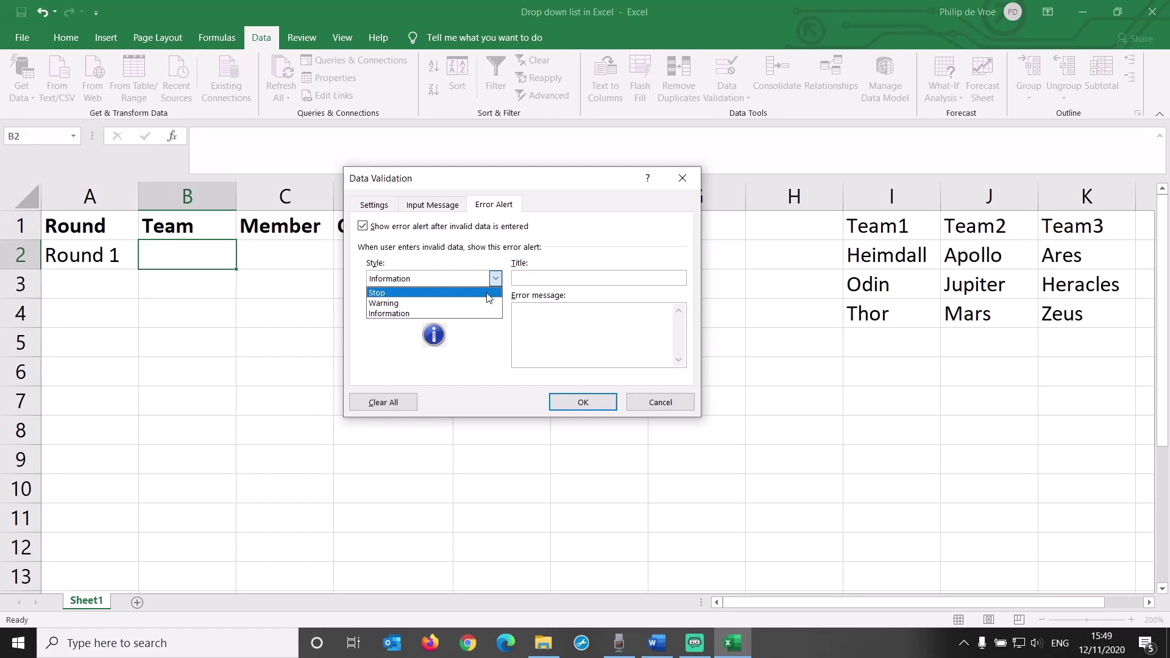
left_click(489, 293)
left_click(538, 277)
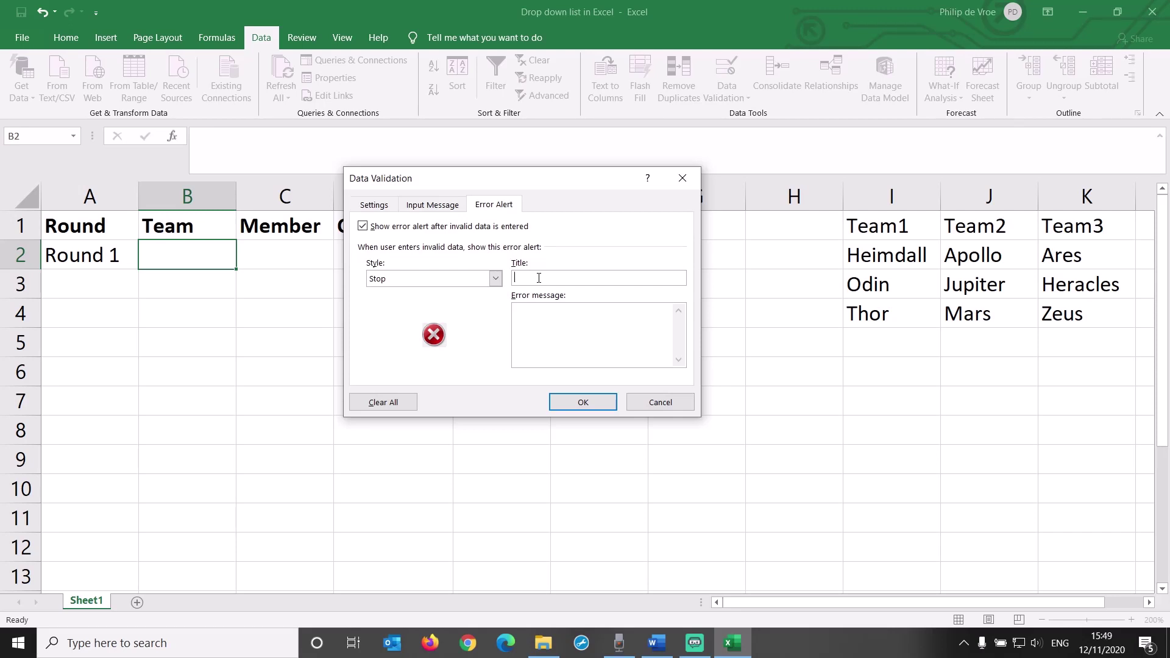
type("Invalid")
type(" team selected")
type("Only selec")
type("t from the list ")
type("of particip")
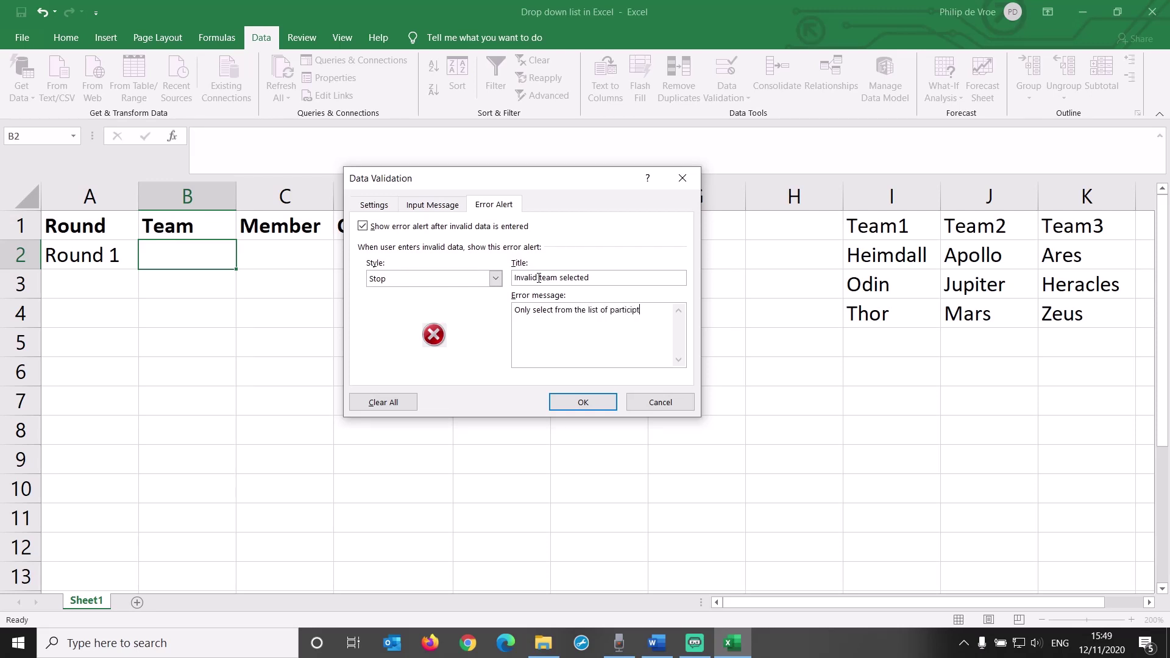
type("ating teams")
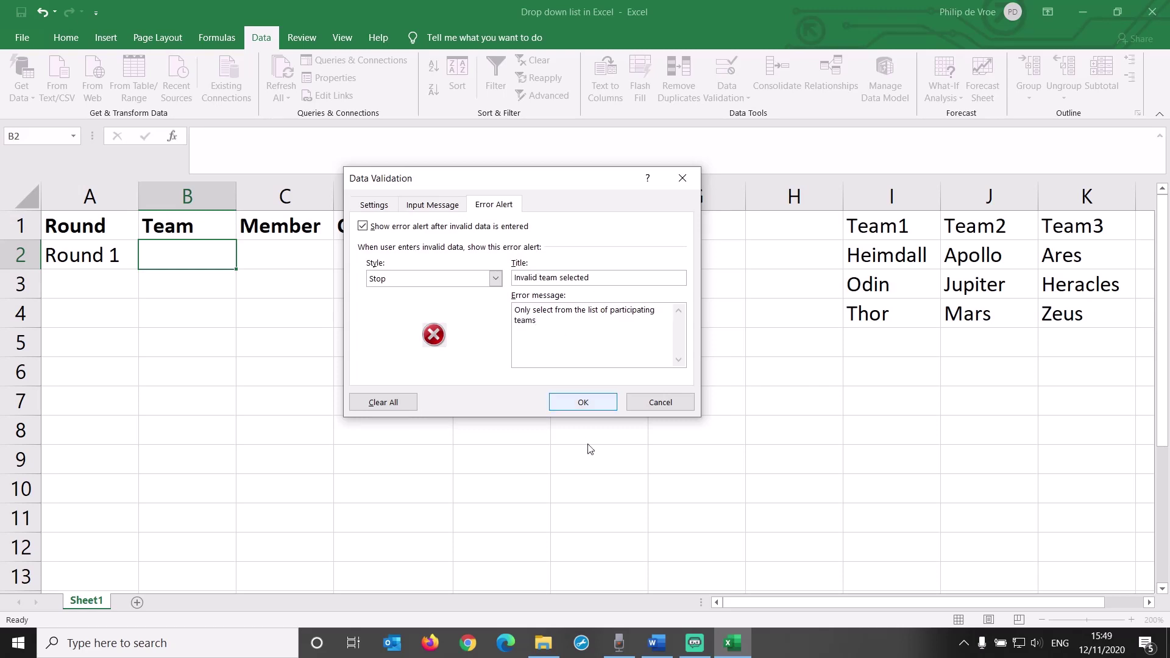
Step: Apply B2's validation and try Team1, Team2, Team3 in its dropdown, leaving Team1 selected
left_click(589, 400)
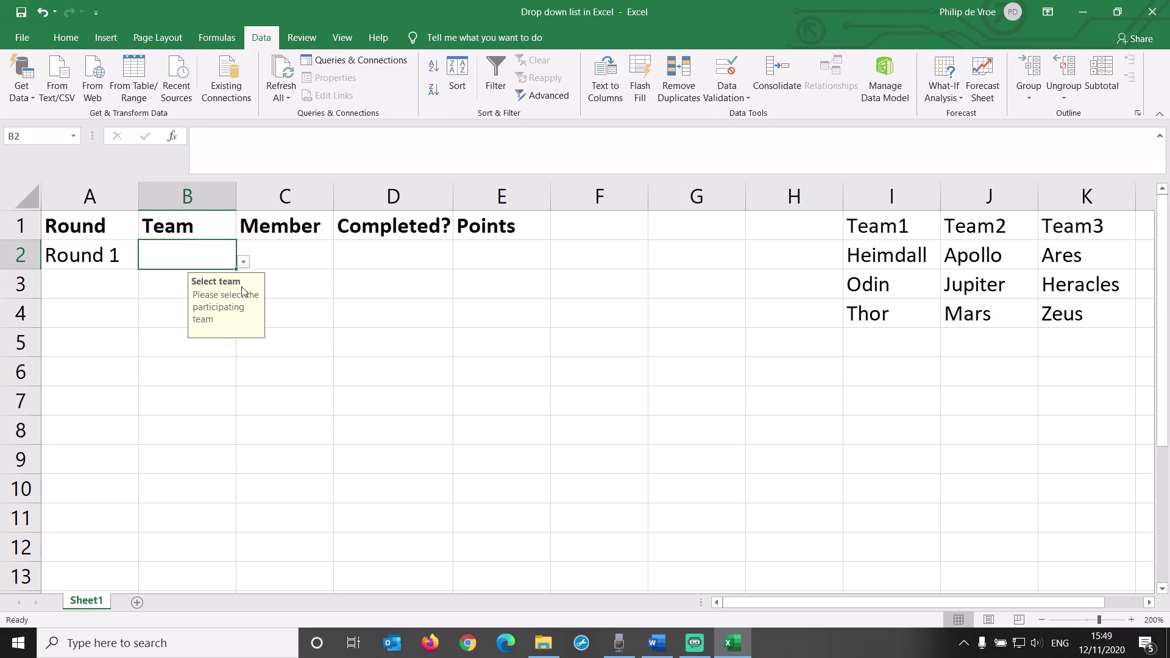
left_click(244, 265)
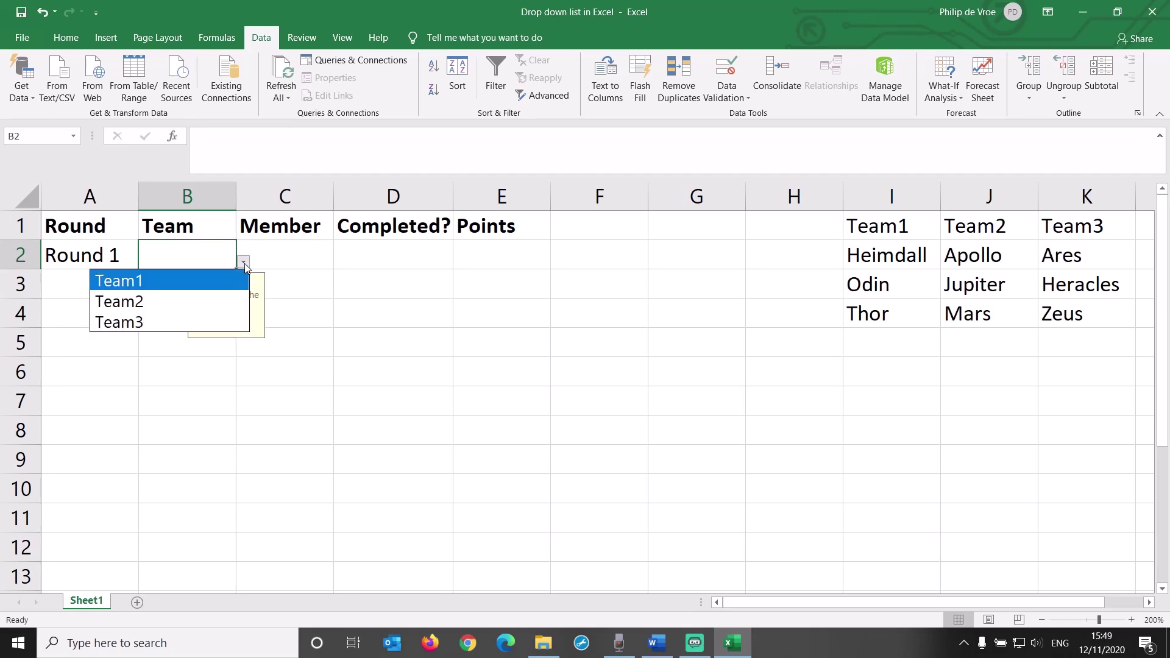
left_click(240, 281)
left_click(243, 264)
left_click(224, 301)
left_click(244, 263)
left_click(210, 321)
left_click(243, 262)
left_click(241, 282)
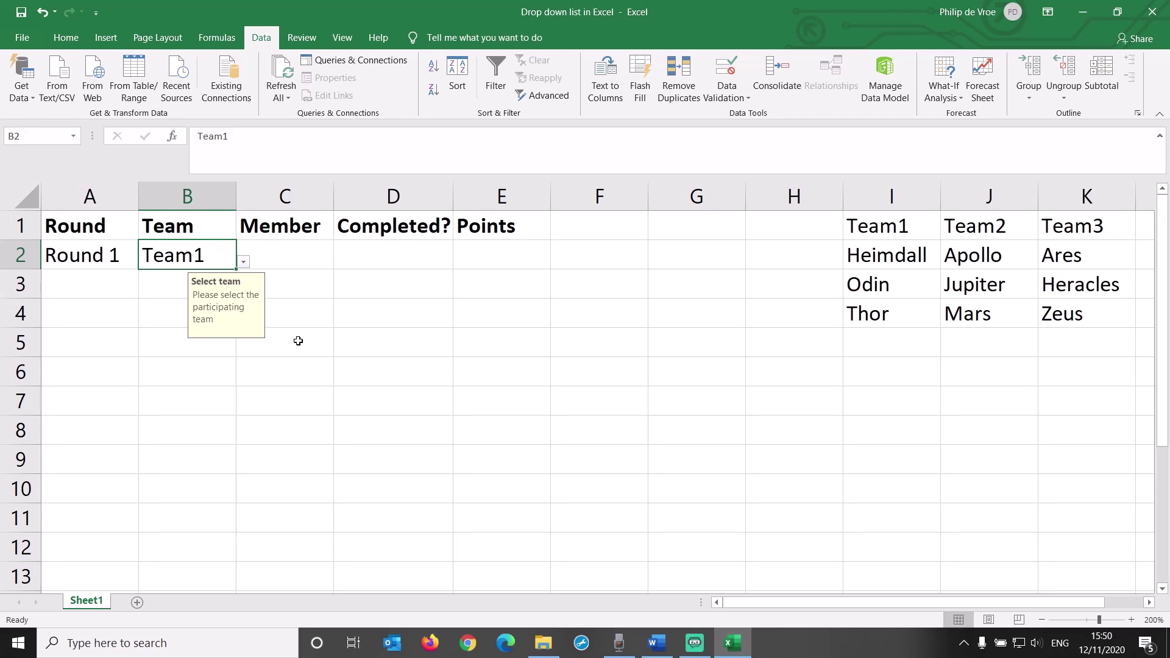
type("Team4")
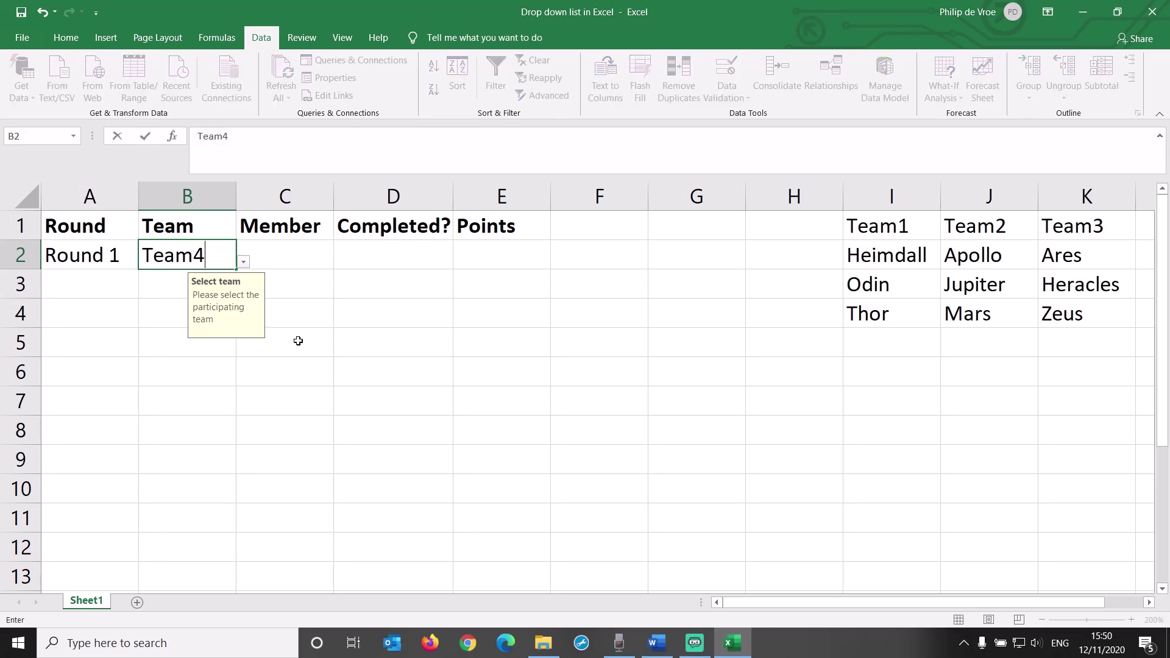
key("Return")
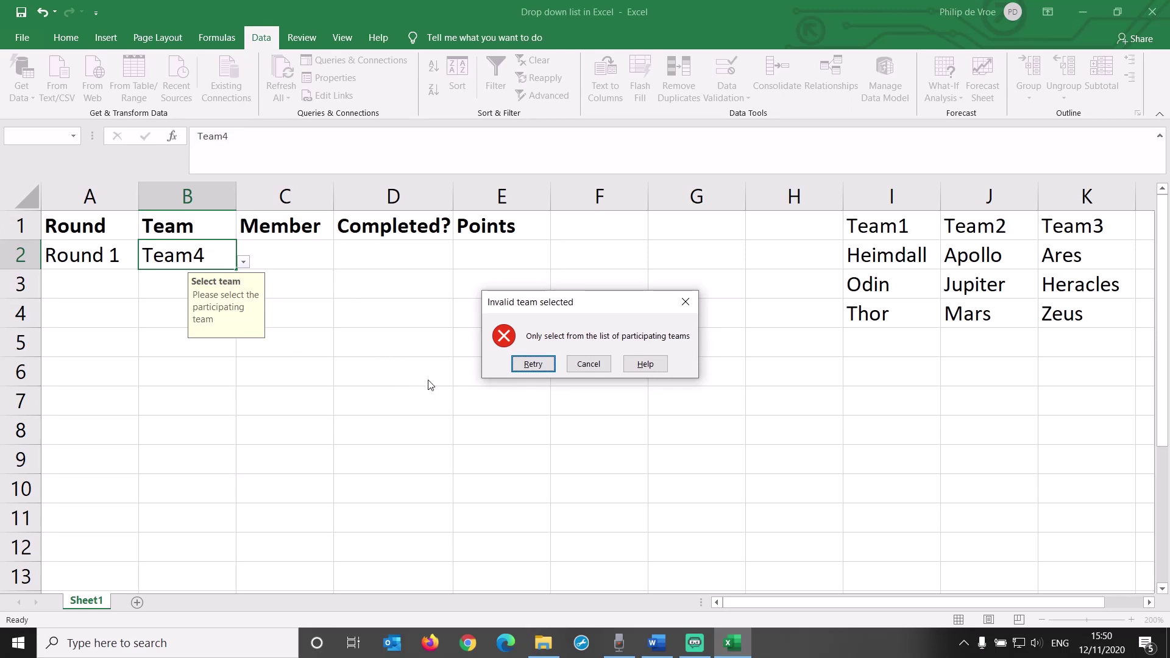
key("Tab")
key("shift+Tab")
key("Tab")
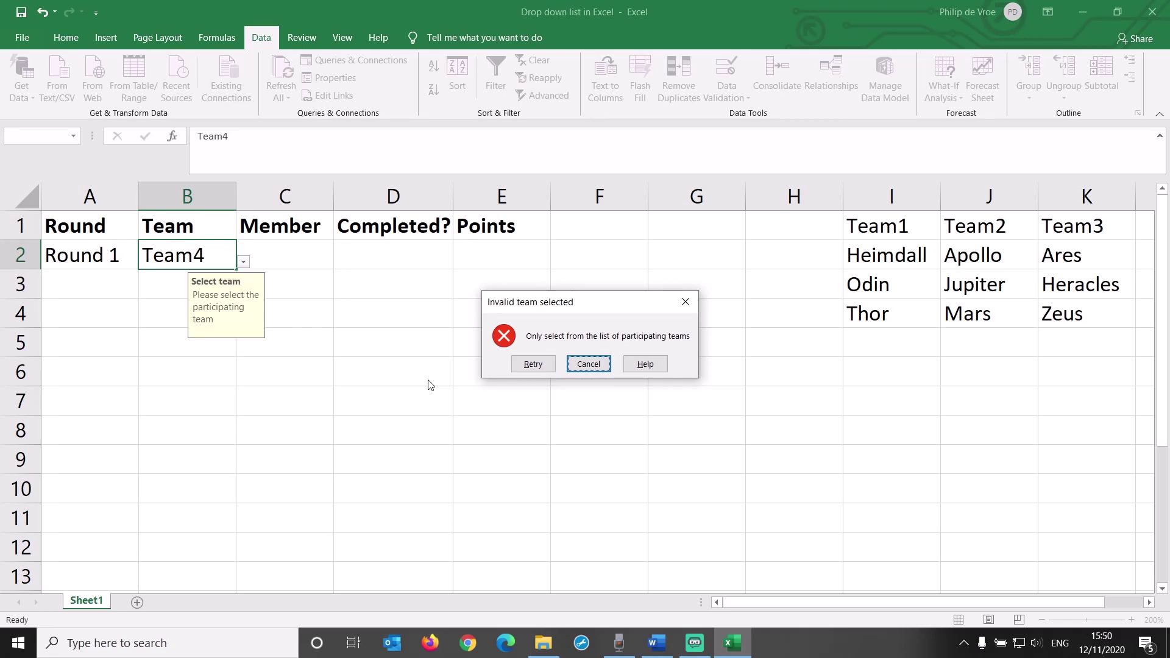
key("Return")
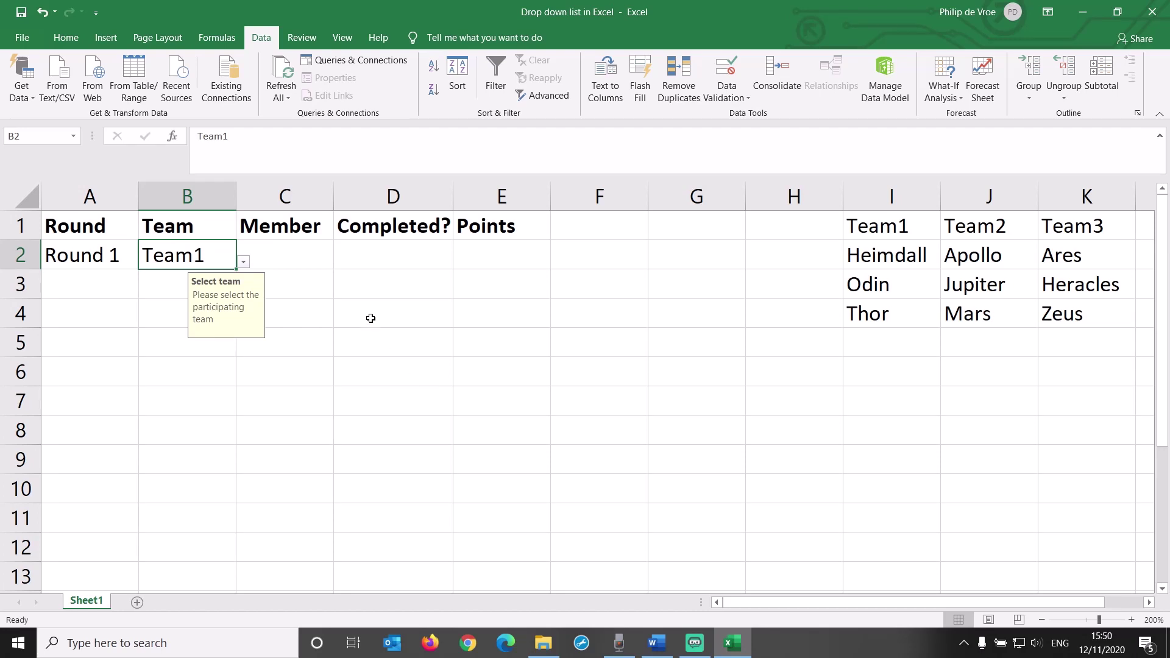
left_click(321, 260)
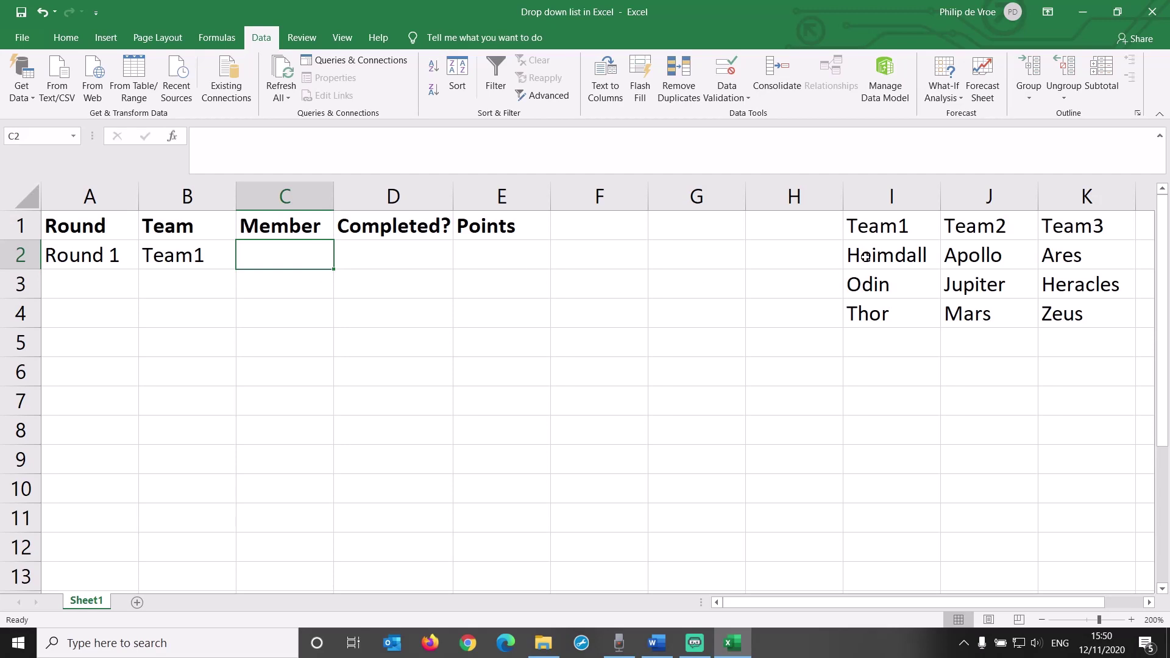
left_click_drag(867, 256, 874, 323)
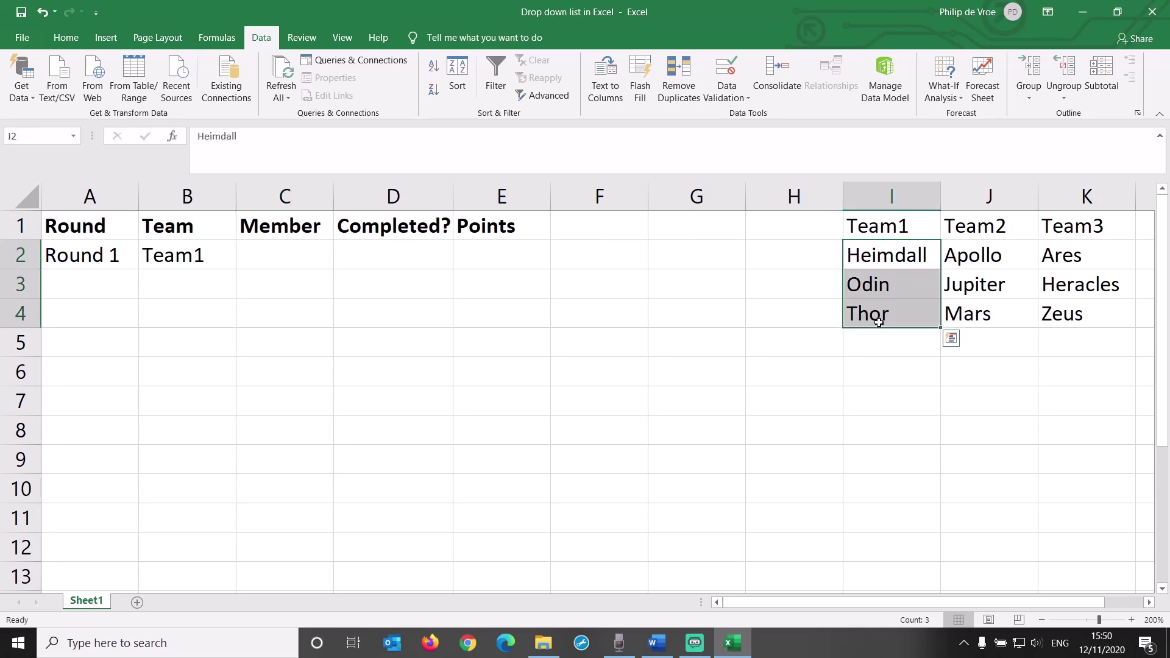
left_click(279, 262)
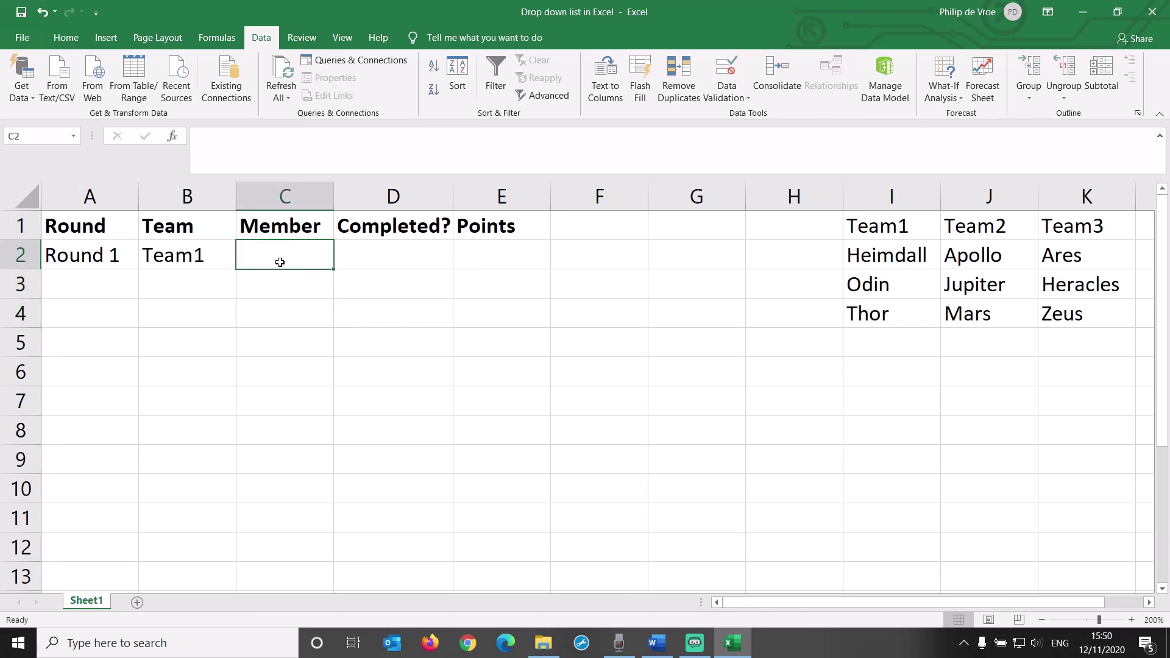
left_click(201, 258)
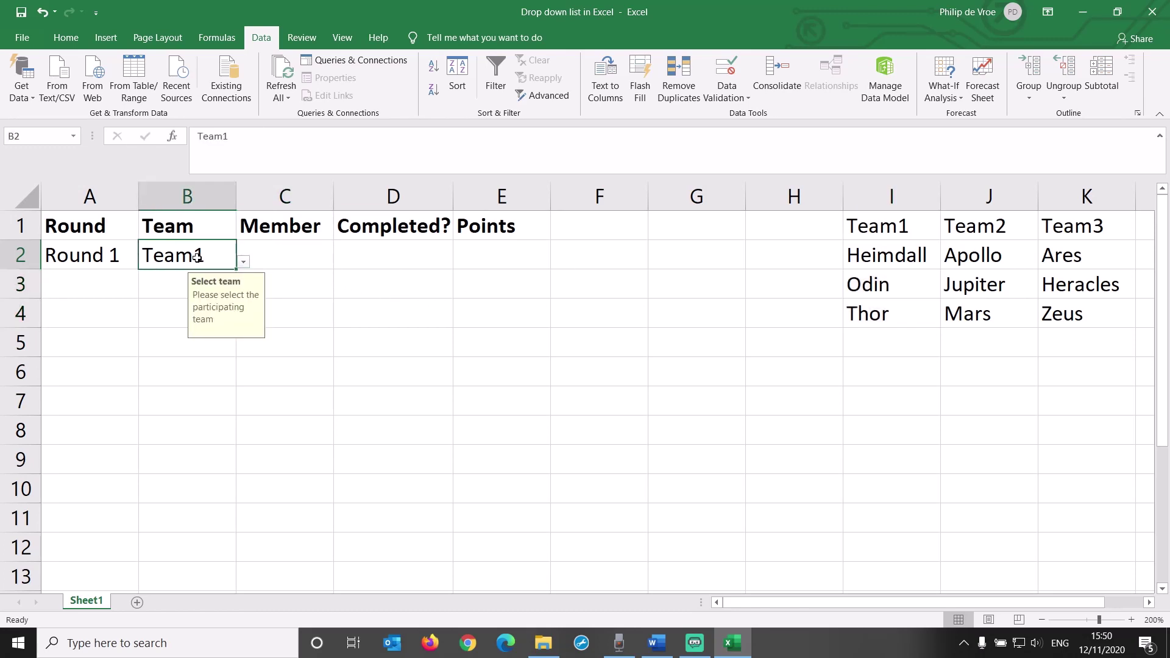
left_click(284, 258)
left_click(212, 256)
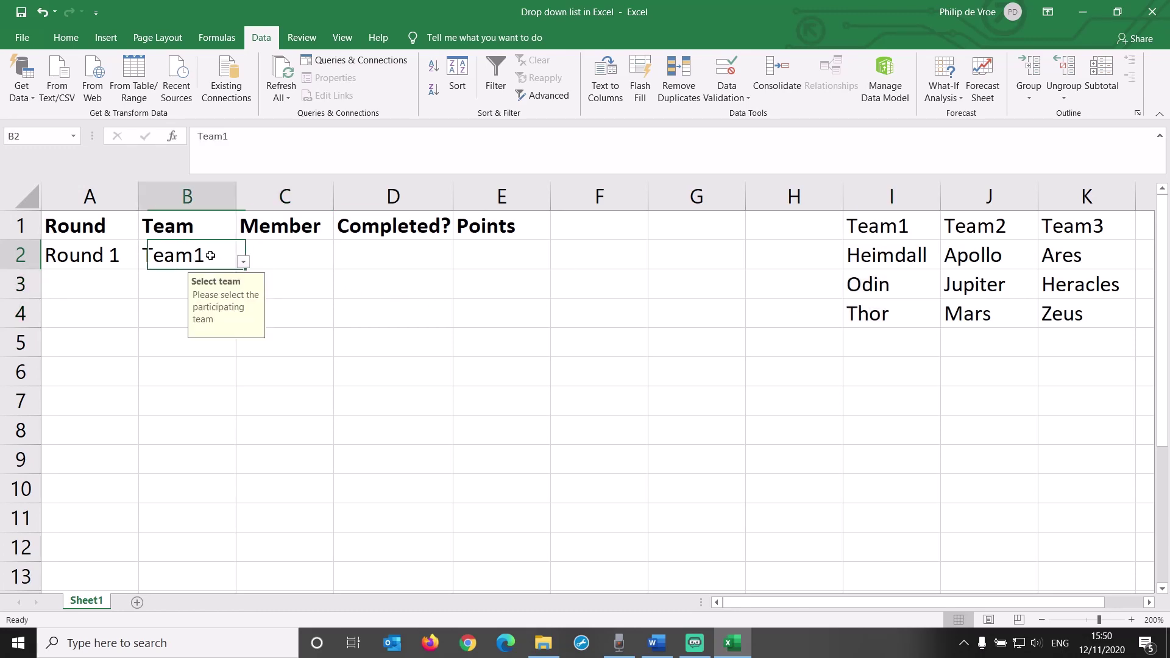
left_click(278, 258)
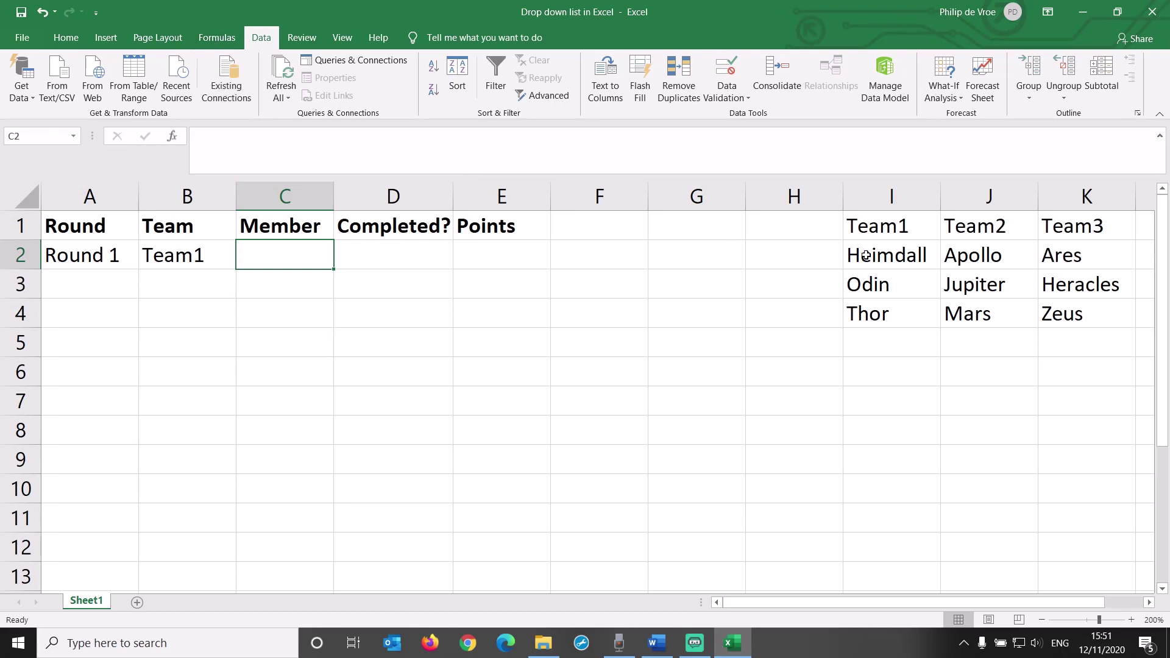
Step: Name the member ranges I2:I4, J2:J4 and K2:K4 as Team1, Team2 and Team3
left_click_drag(867, 255, 871, 314)
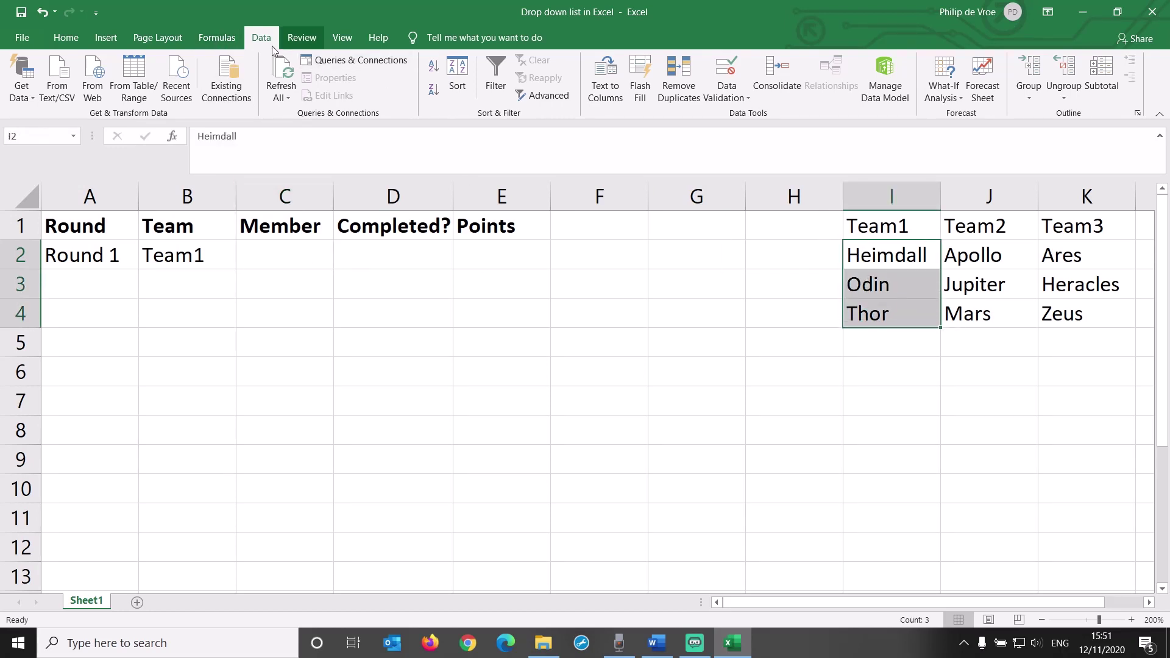
left_click(217, 38)
left_click(464, 60)
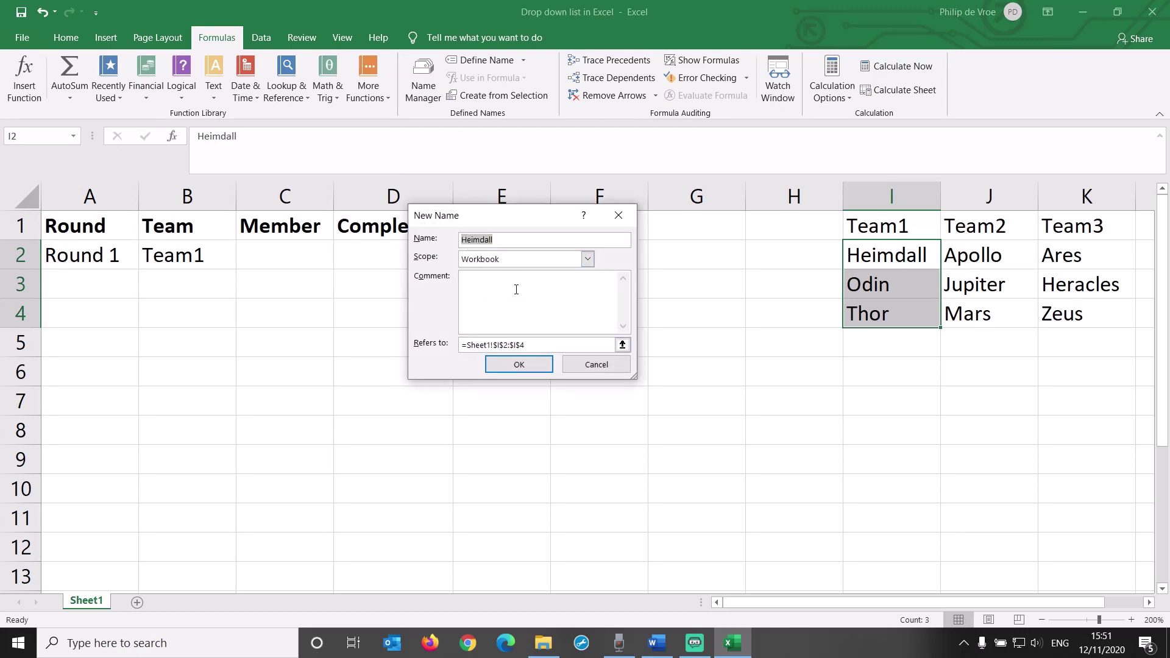
type("Team1")
key("Return")
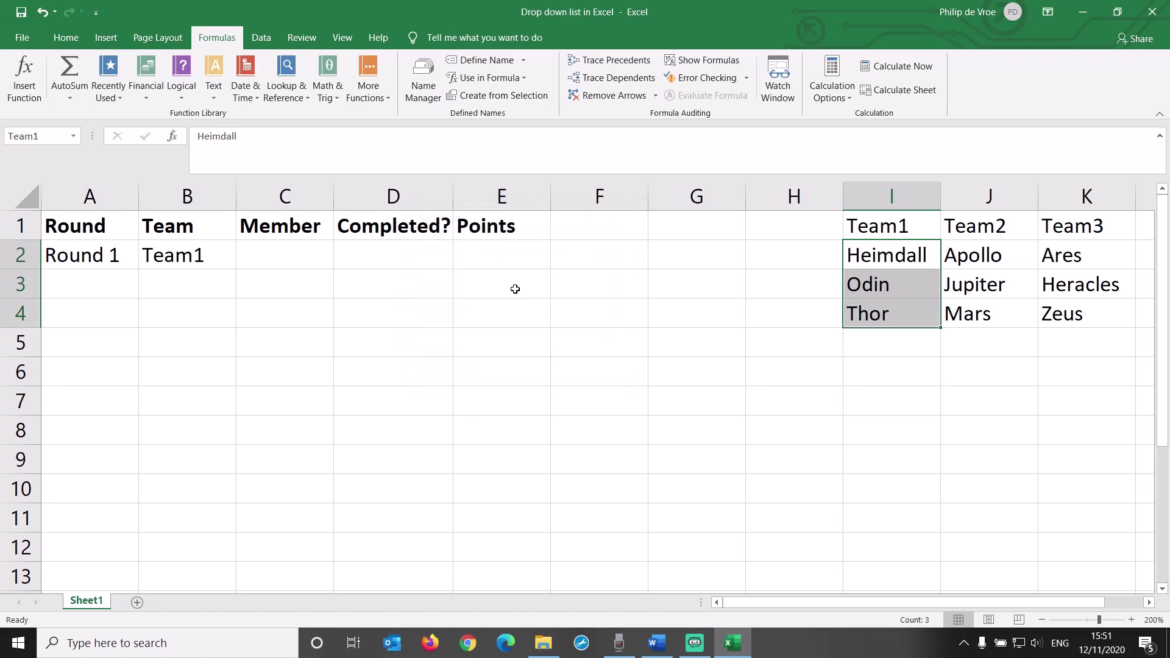
left_click_drag(1005, 254, 1006, 313)
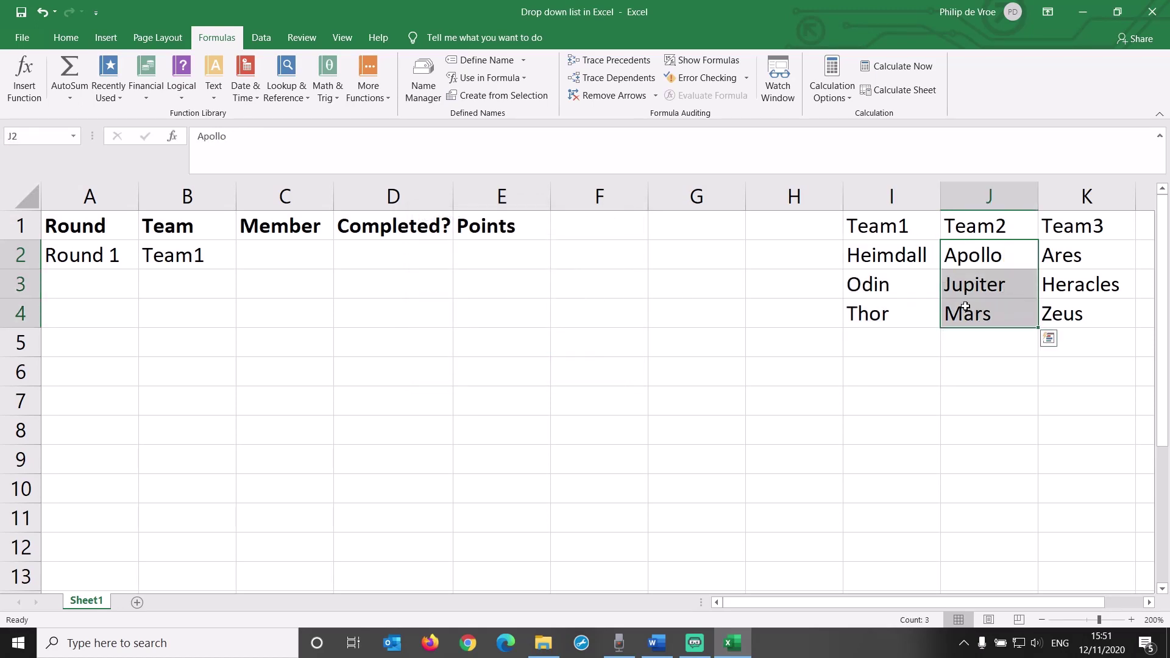
left_click(485, 61)
type("Team2")
key("Return")
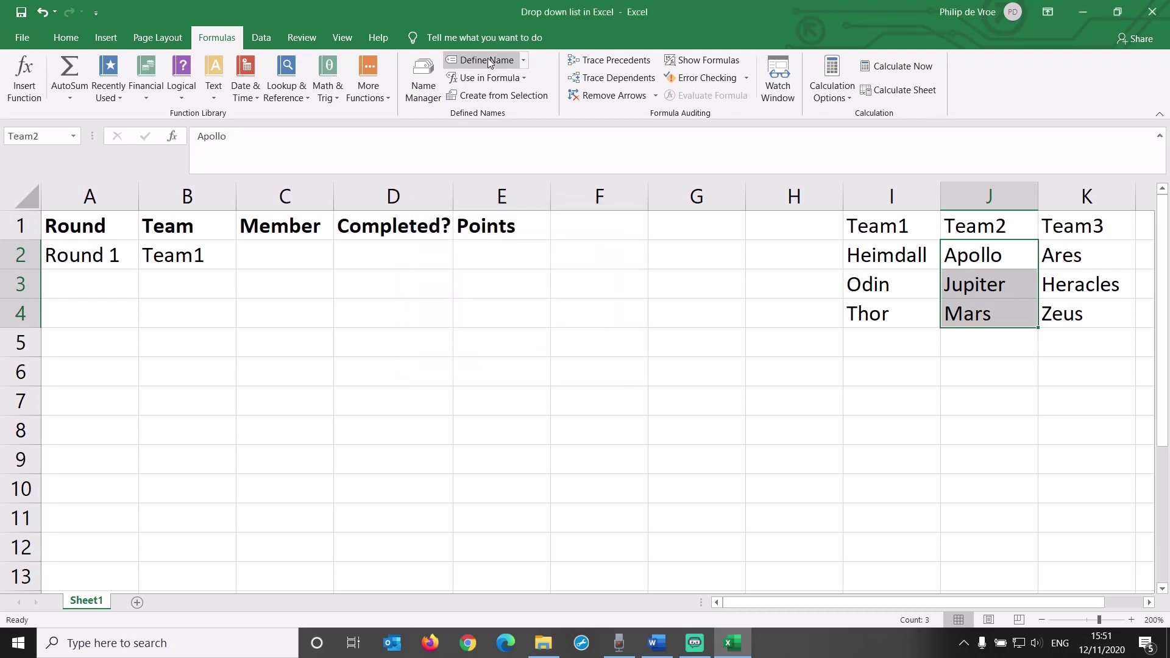
left_click_drag(1063, 254, 1066, 312)
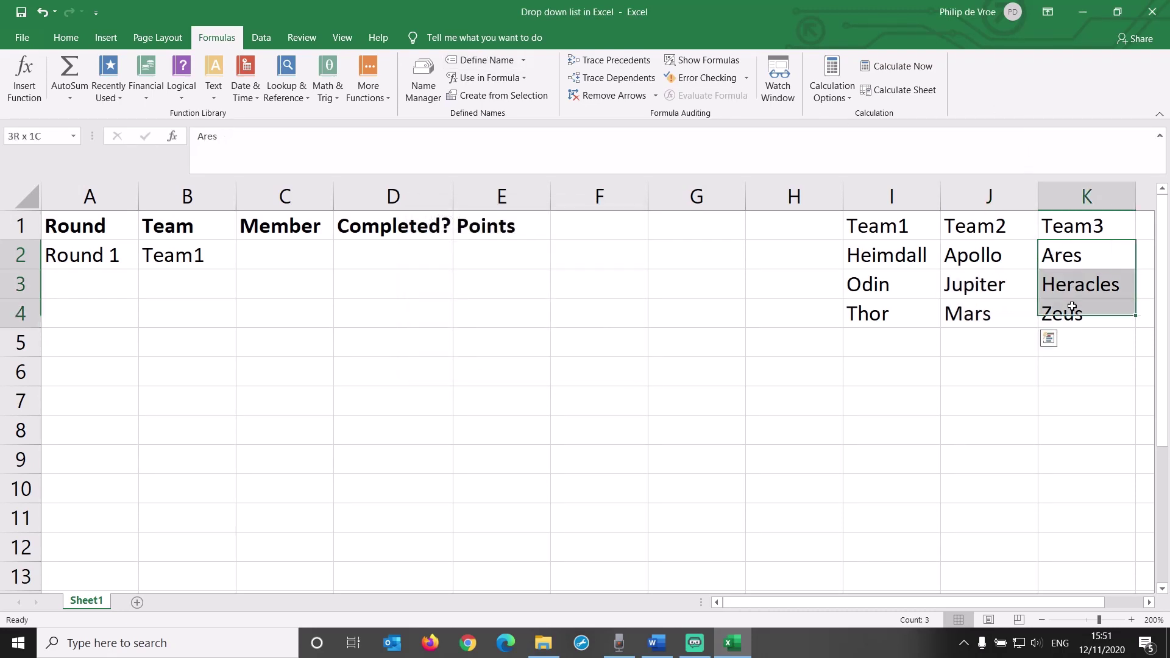
left_click(479, 61)
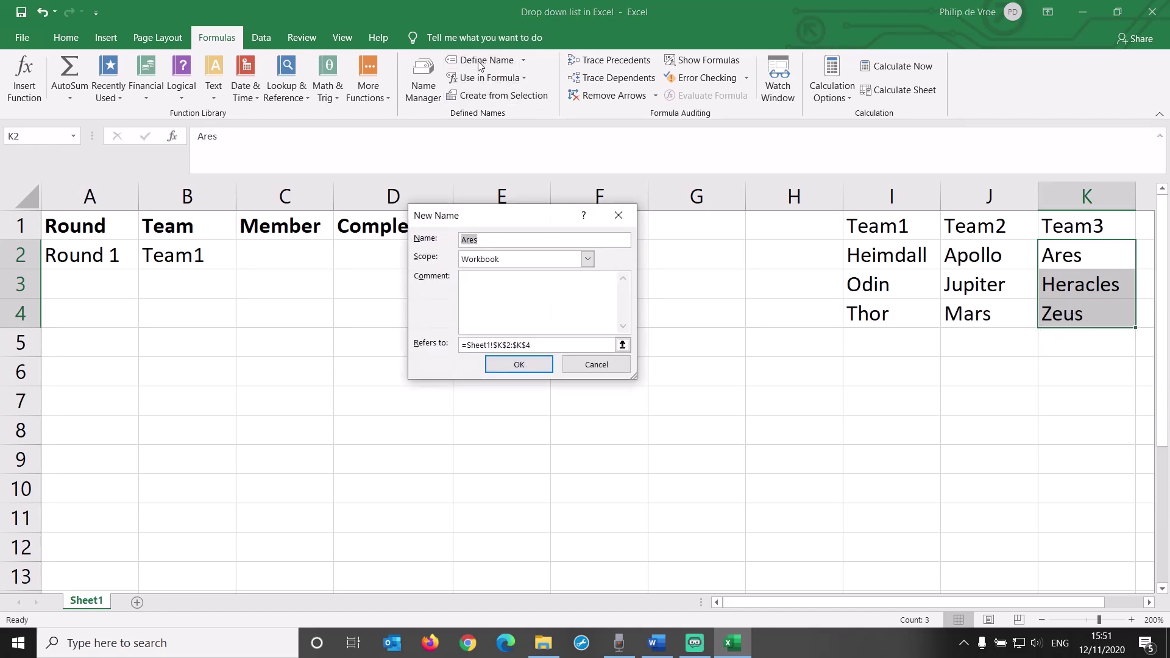
type("Team3")
left_click(530, 368)
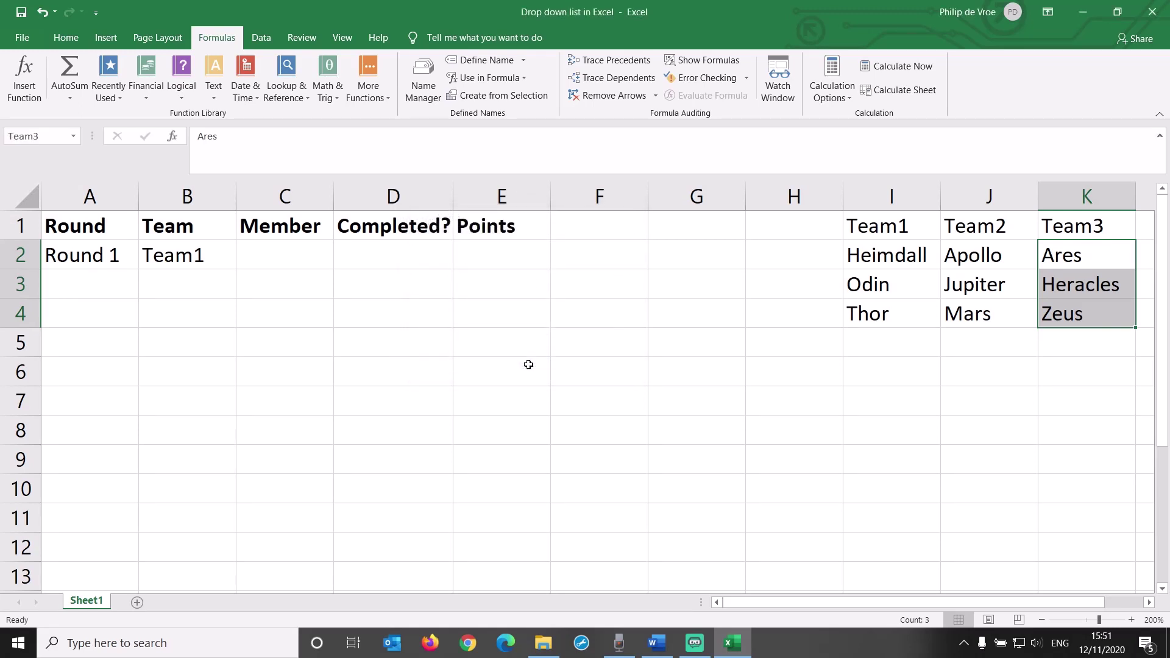
Step: Select Team1, Team2 and Team3 from the Name Box to check each named range
left_click(70, 137)
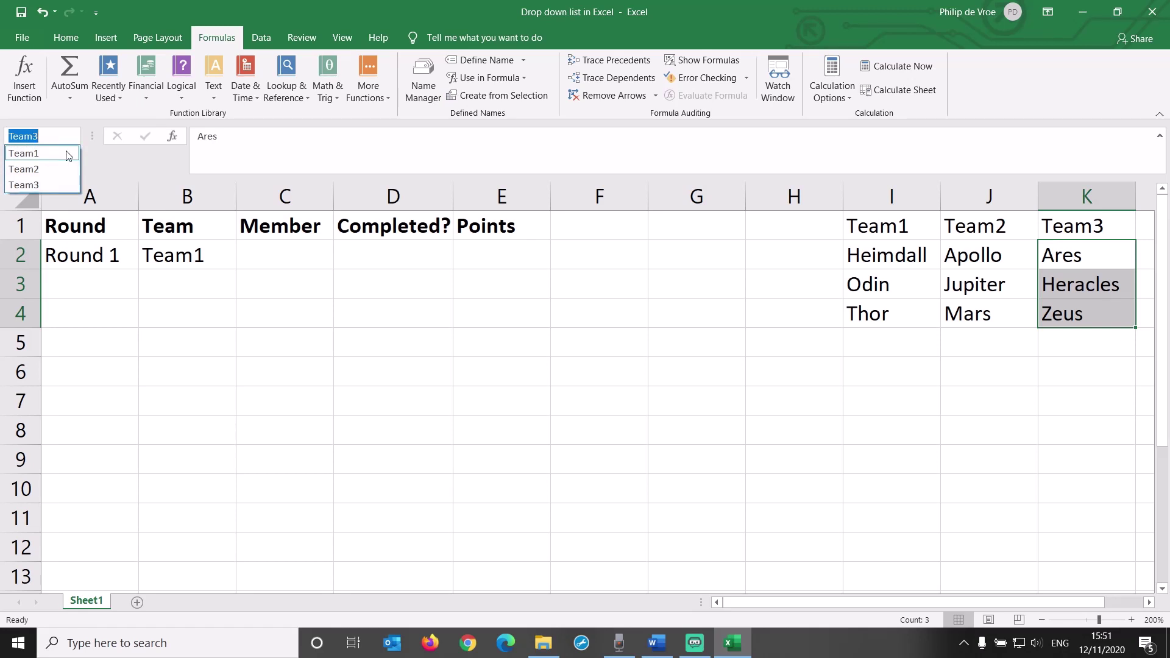
left_click(67, 154)
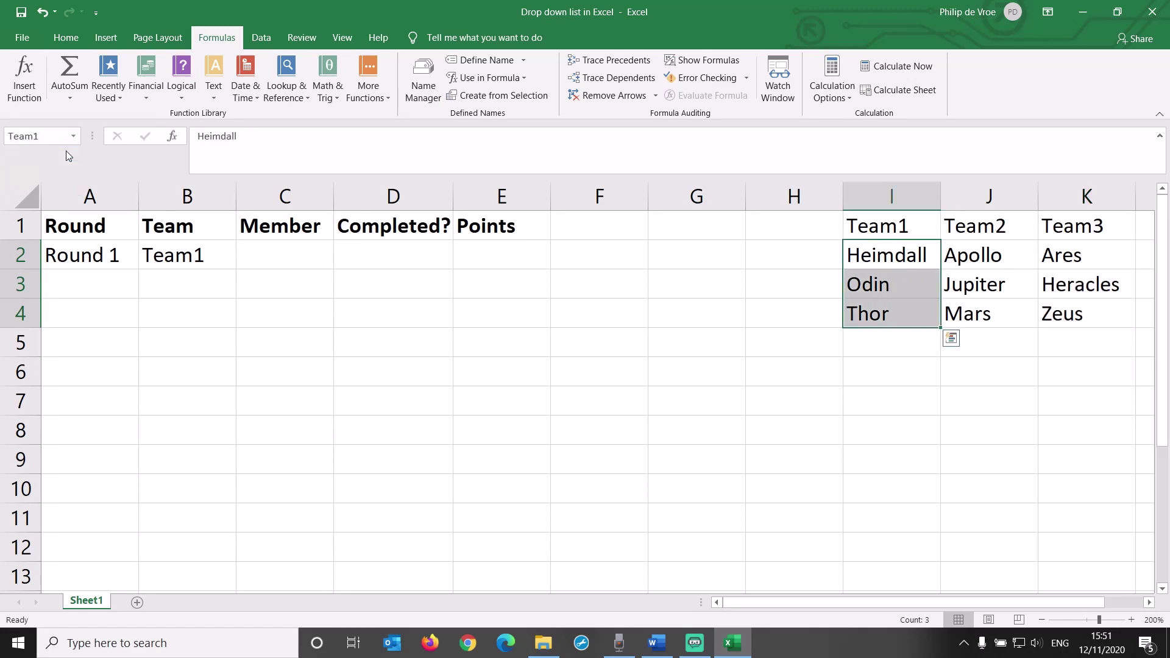
left_click(73, 136)
left_click(59, 170)
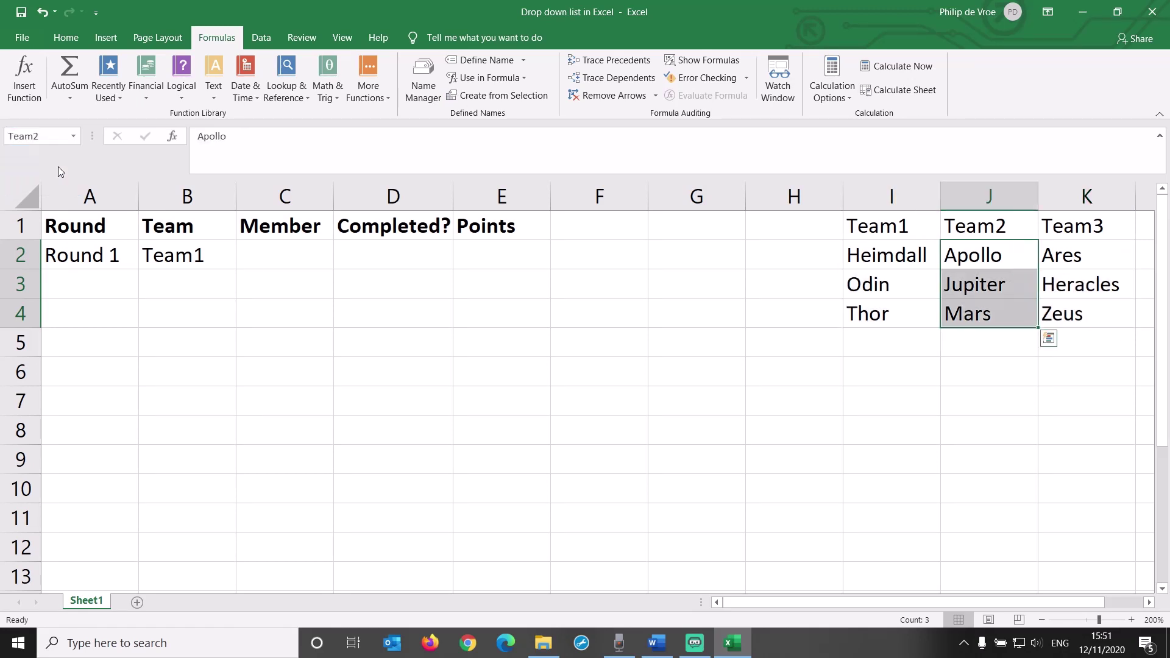
left_click(75, 137)
left_click(59, 185)
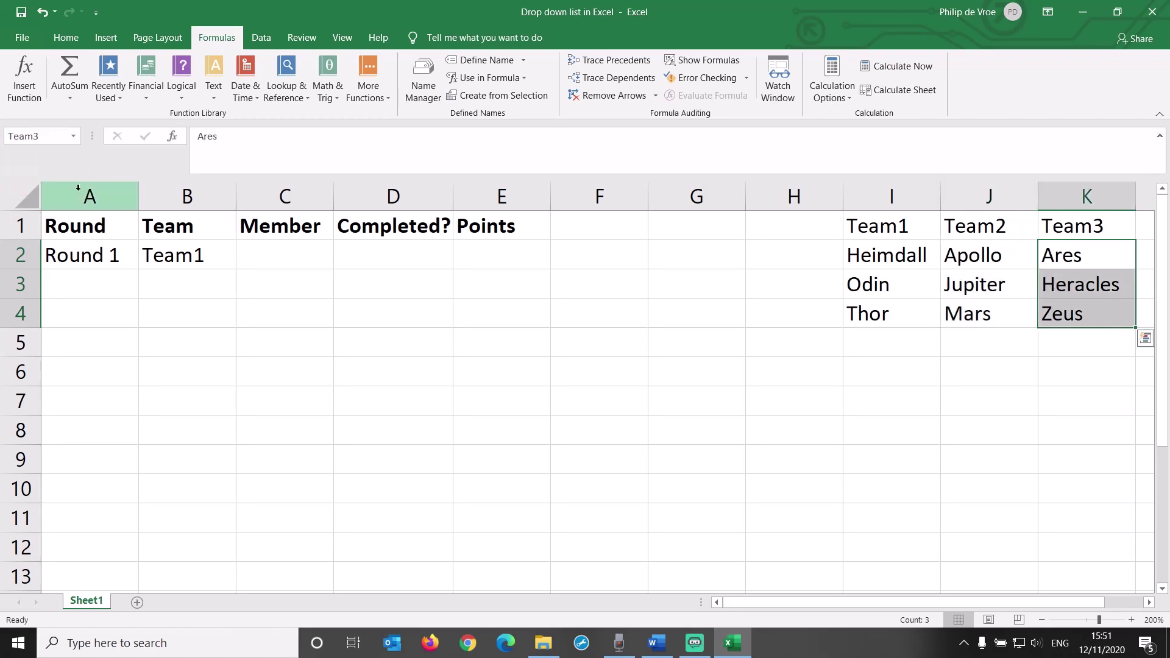
Step: Restrict C2 to a List with source =INDIRECT($B$2)
left_click(262, 250)
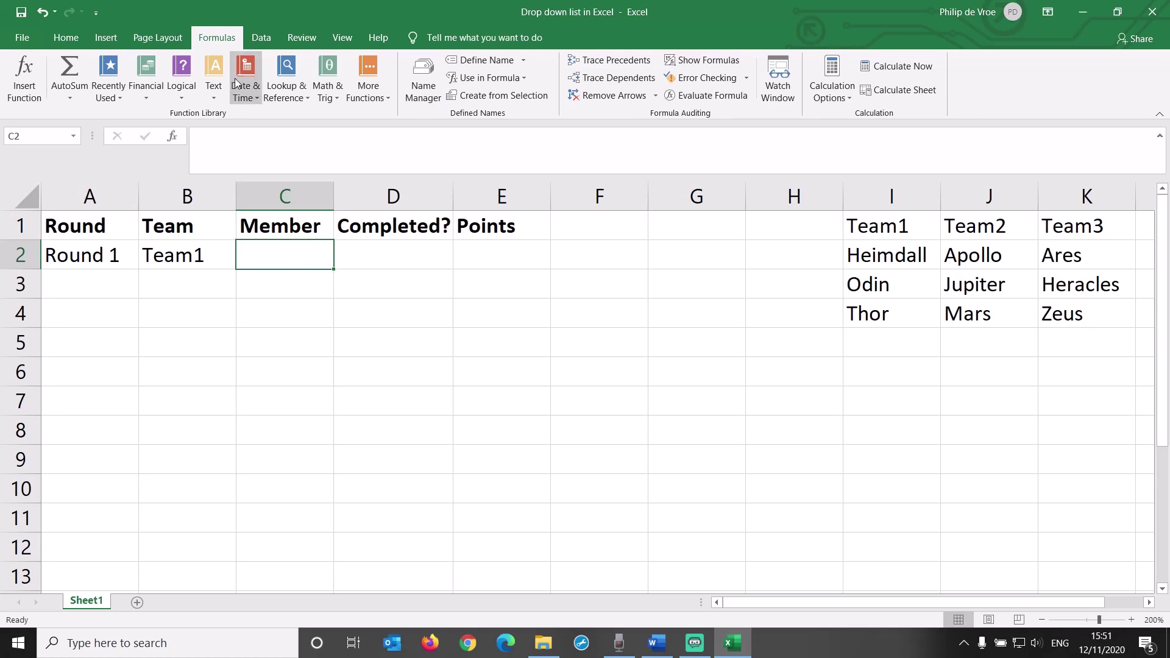
left_click(260, 37)
left_click(734, 100)
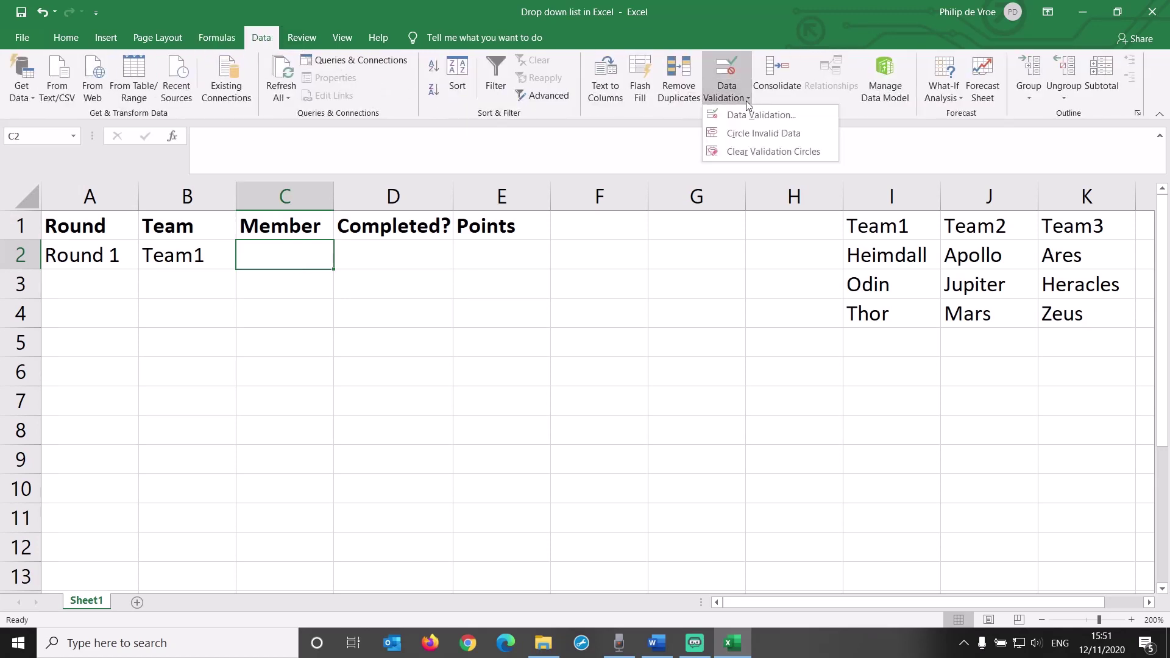
left_click(755, 113)
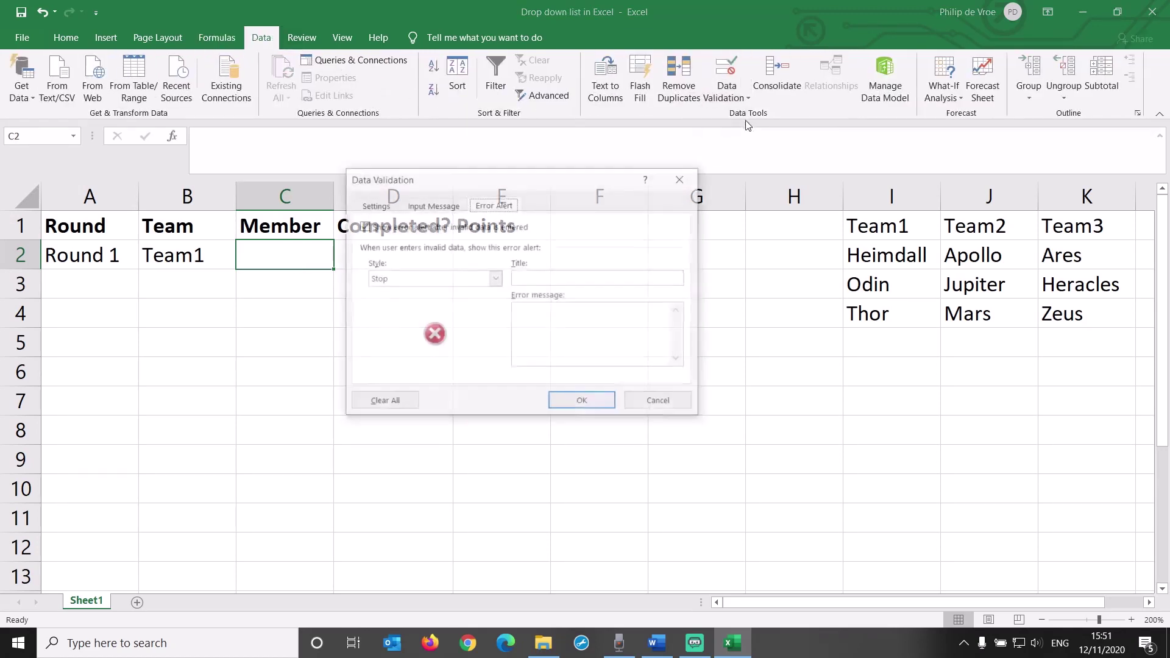
left_click(381, 205)
left_click_drag(460, 180, 462, 268)
left_click(473, 343)
left_click(458, 392)
left_click(438, 407)
type("=")
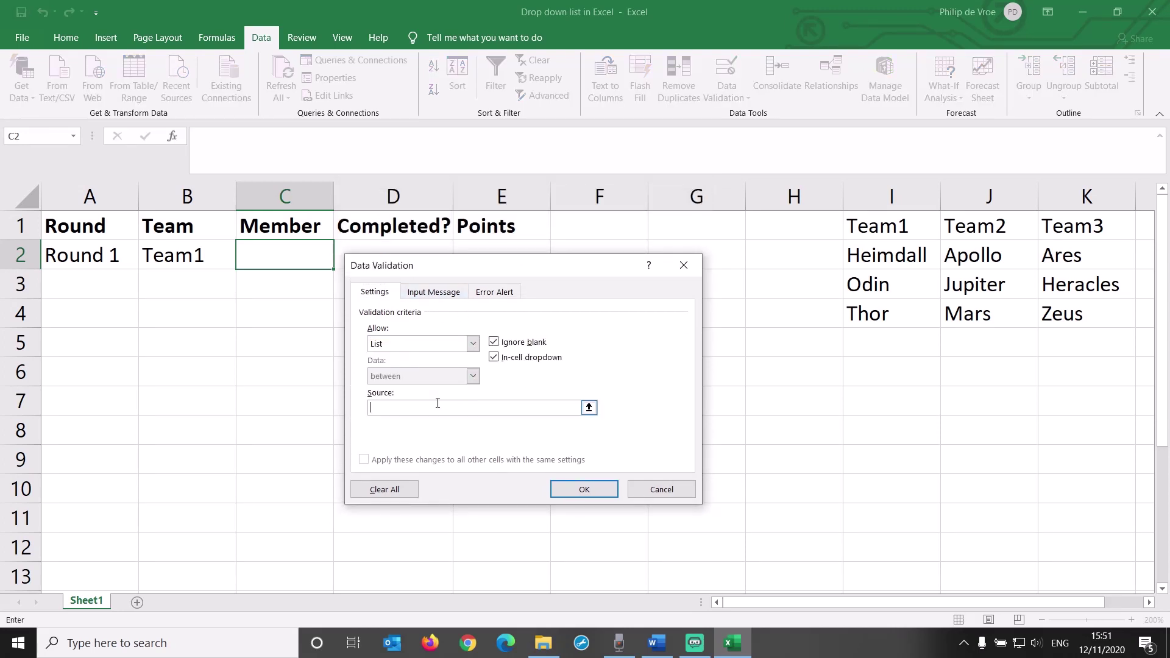
type("indirect($b$2)")
Step: Give C2 an input prompt titled 'Select team member' reading 'Please select specific team member'
left_click(435, 294)
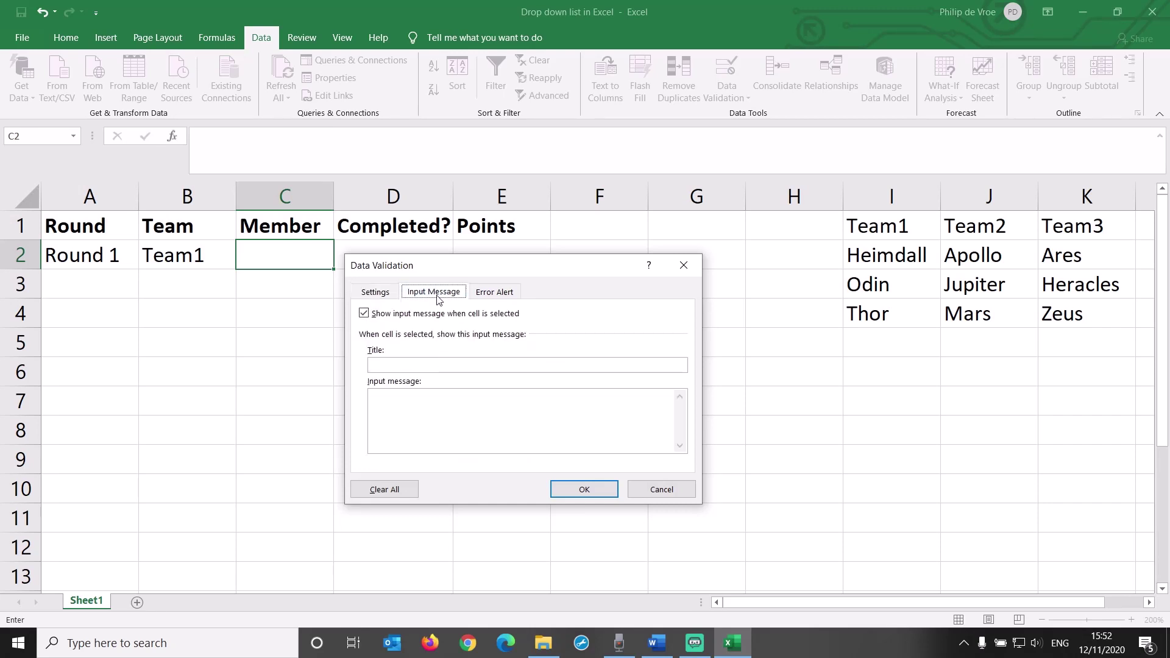
left_click(435, 363)
type("Select team m")
type("emb")
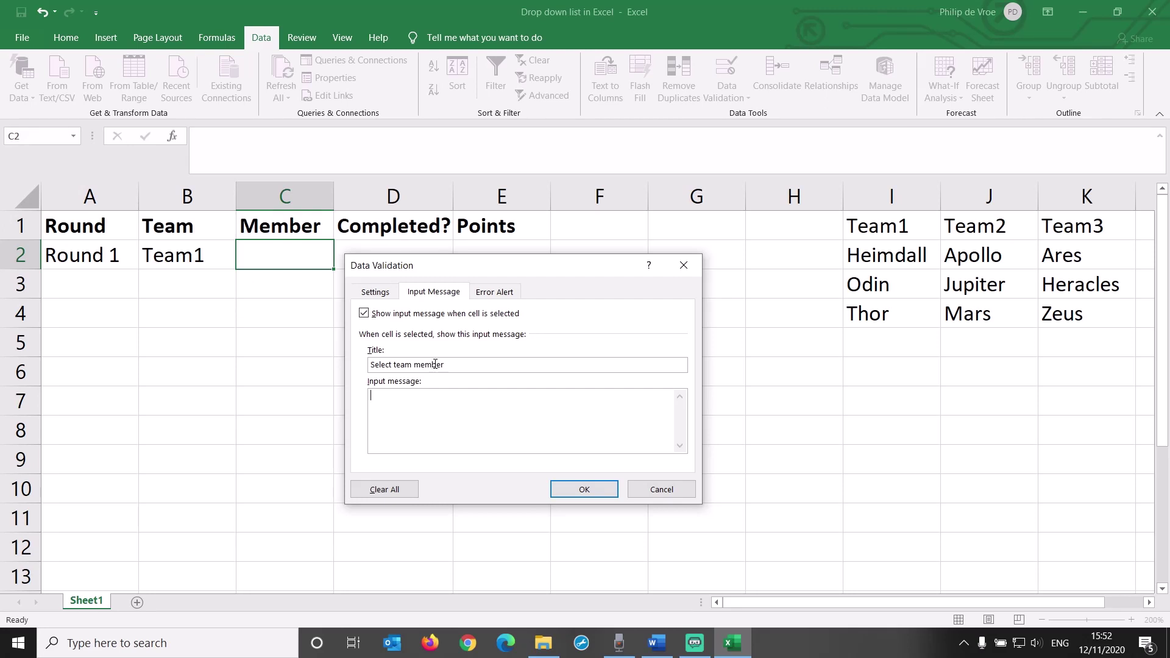
type("Please sel")
type("ect spe")
type("cific team member")
Step: Set C2's error alert title 'Invalid team member selected' and message 'Only select from the list of team members'
left_click(494, 292)
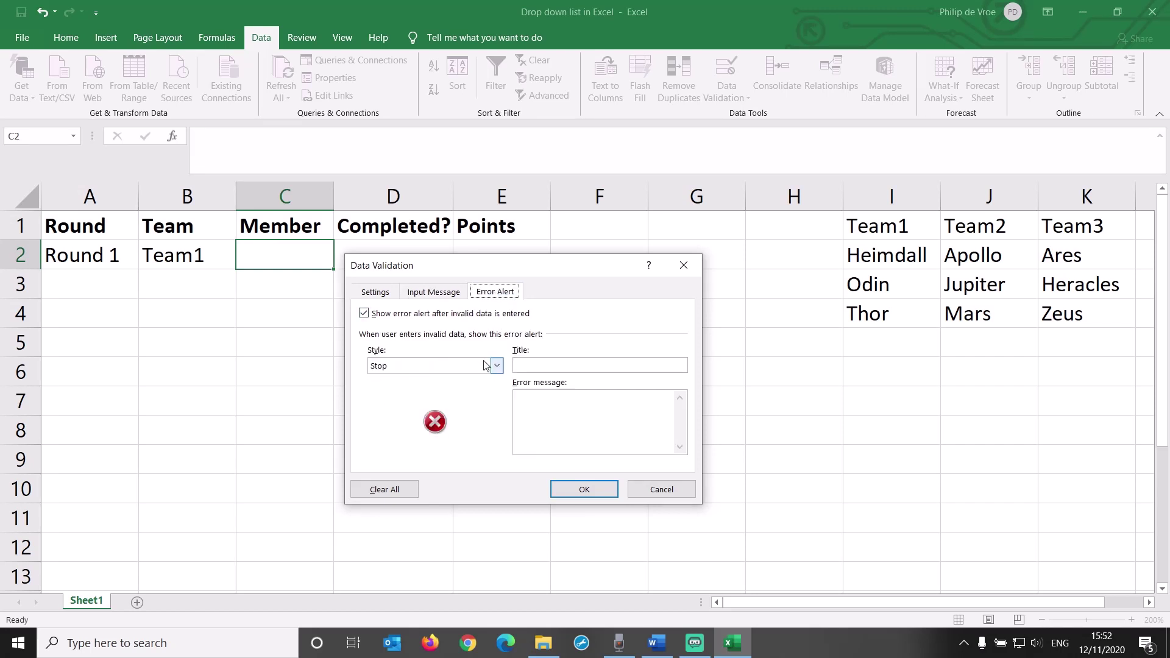
left_click(534, 368)
type("Invalid team member sel")
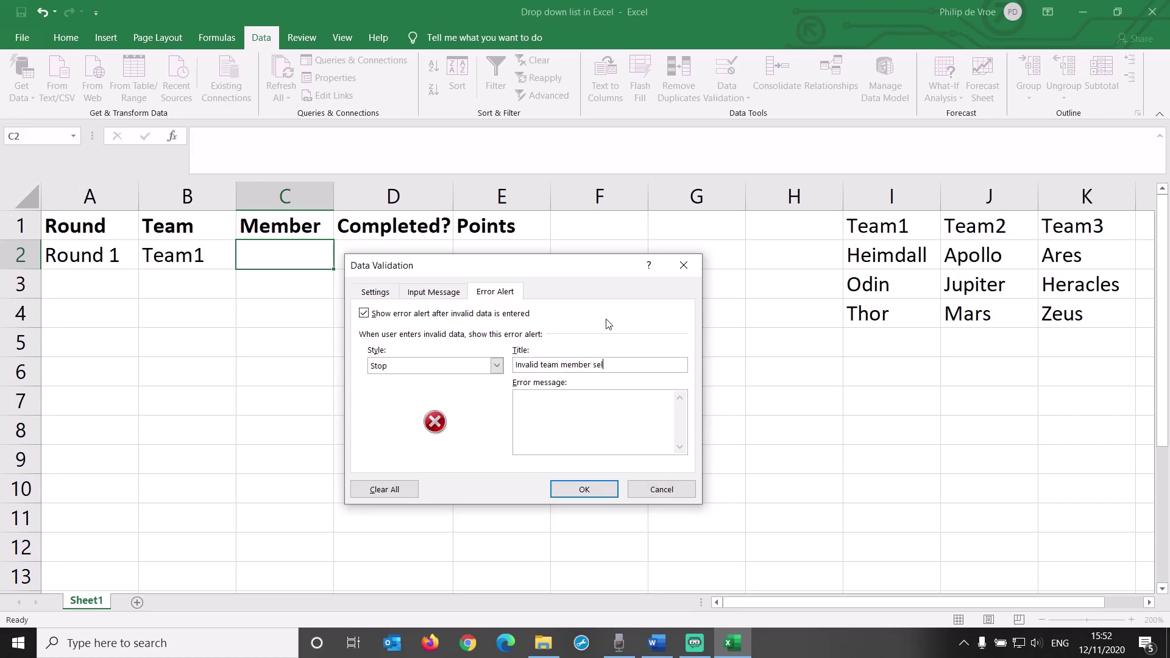
type("ected")
key("Tab")
type("Only select from the list of team members")
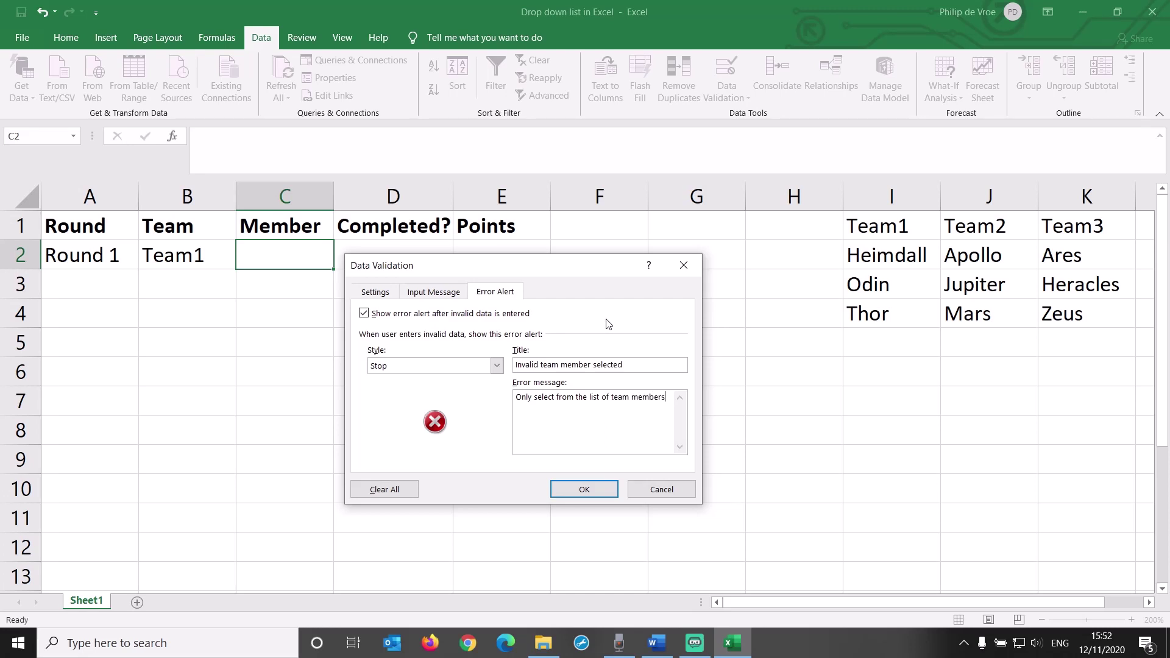
Step: Apply C2's validation, pick Odin for Team1, then switch B2 to Team2 and pick Mars
left_click(592, 494)
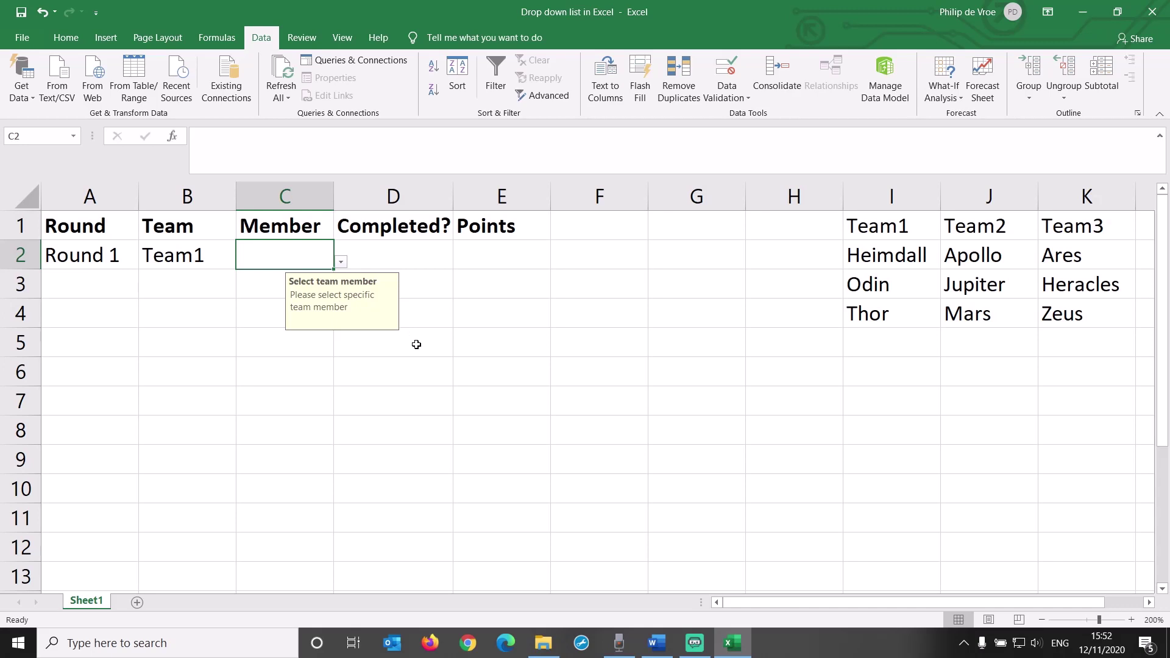
left_click(341, 263)
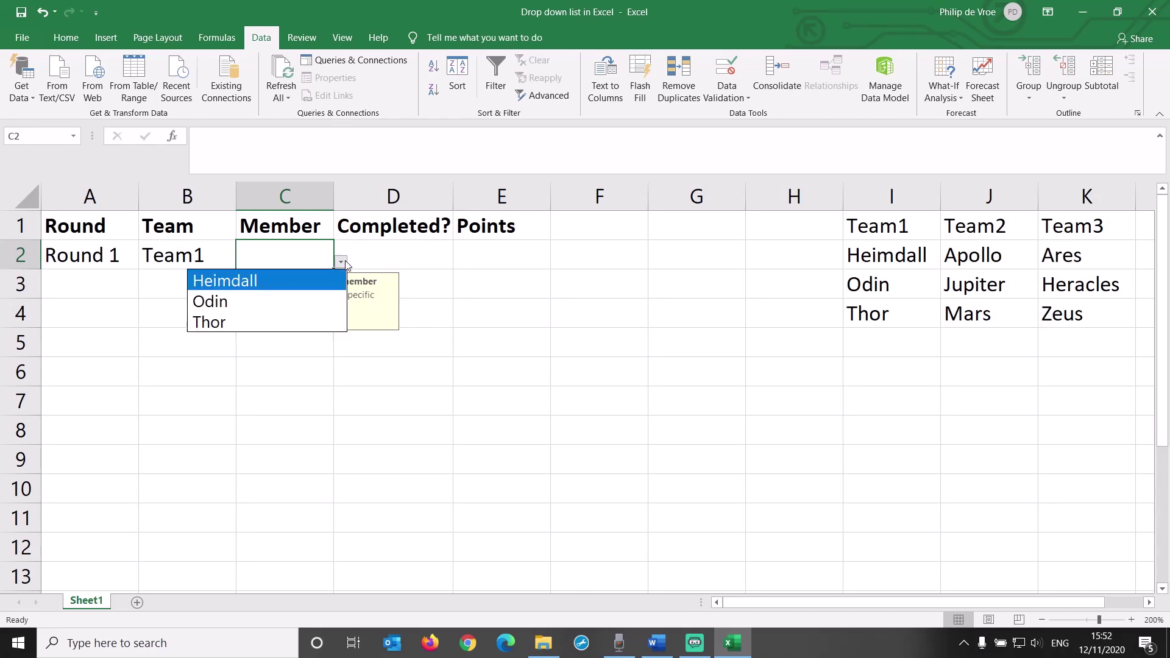
left_click(333, 311)
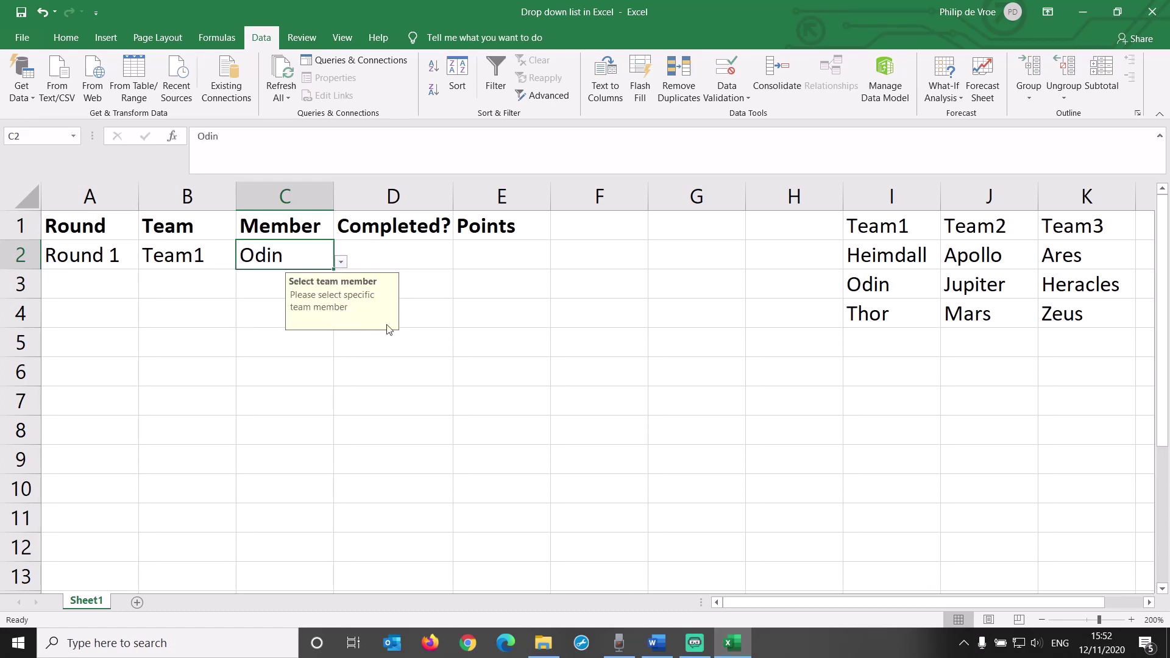
left_click(200, 260)
left_click(243, 262)
left_click(221, 300)
left_click(290, 263)
left_click(340, 261)
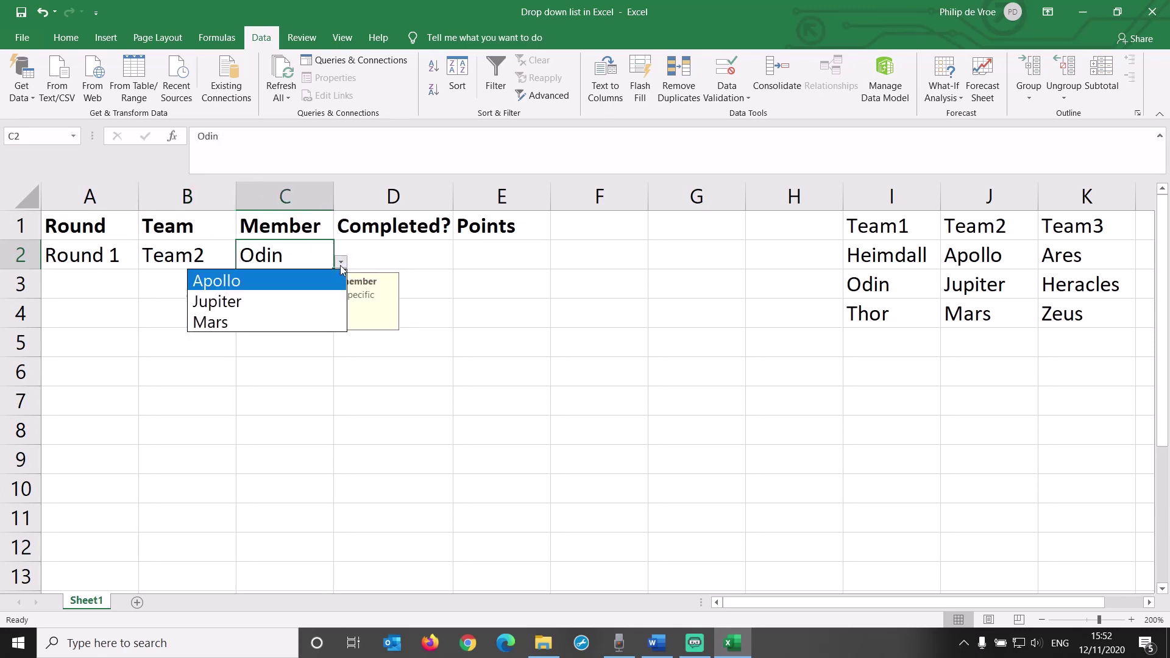
left_click(324, 323)
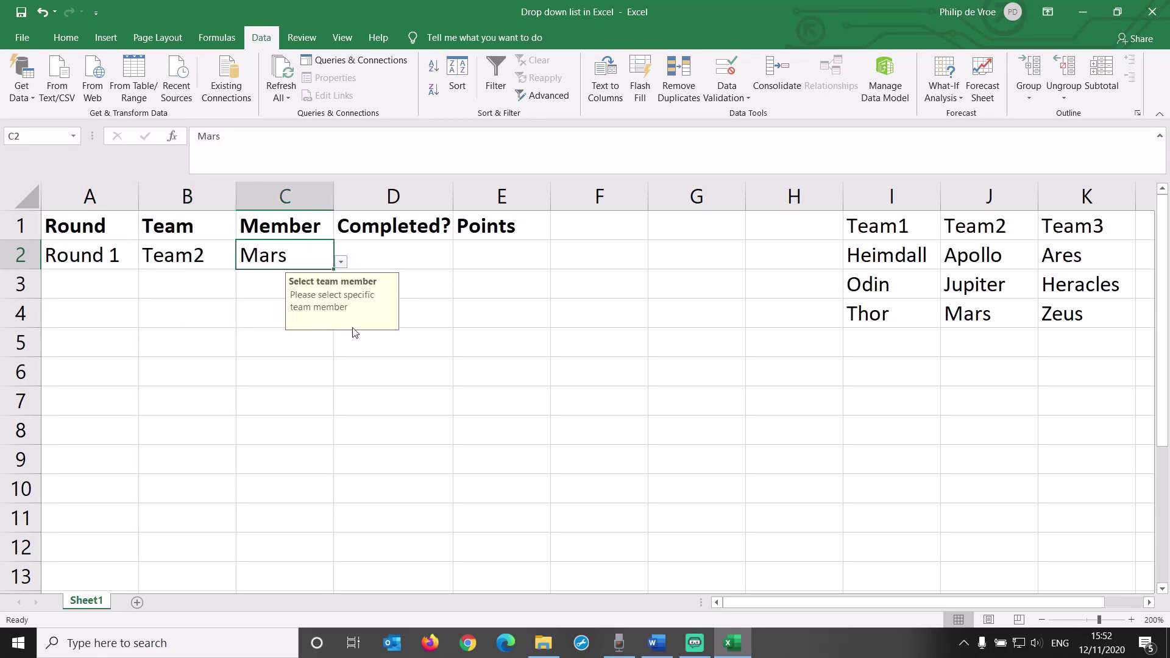
Step: Switch B2 to Team3 and pick Ares in C2, then set B2 back to Team1
left_click(224, 261)
left_click(244, 261)
left_click(224, 322)
left_click(293, 261)
left_click(341, 261)
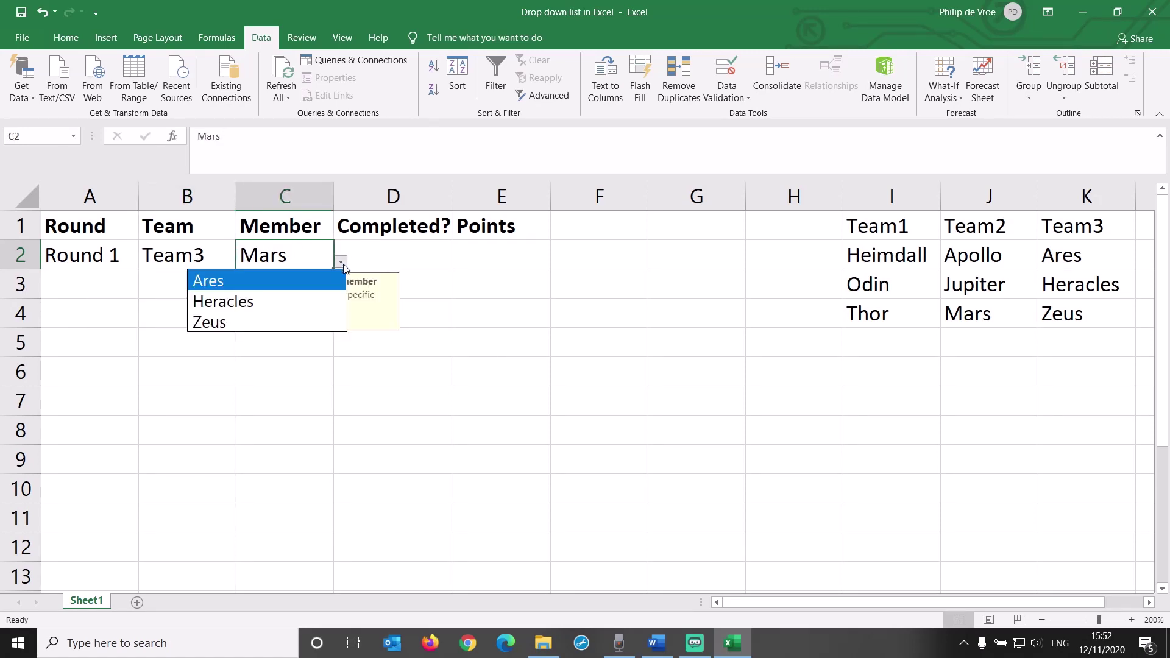
left_click(317, 286)
left_click(212, 251)
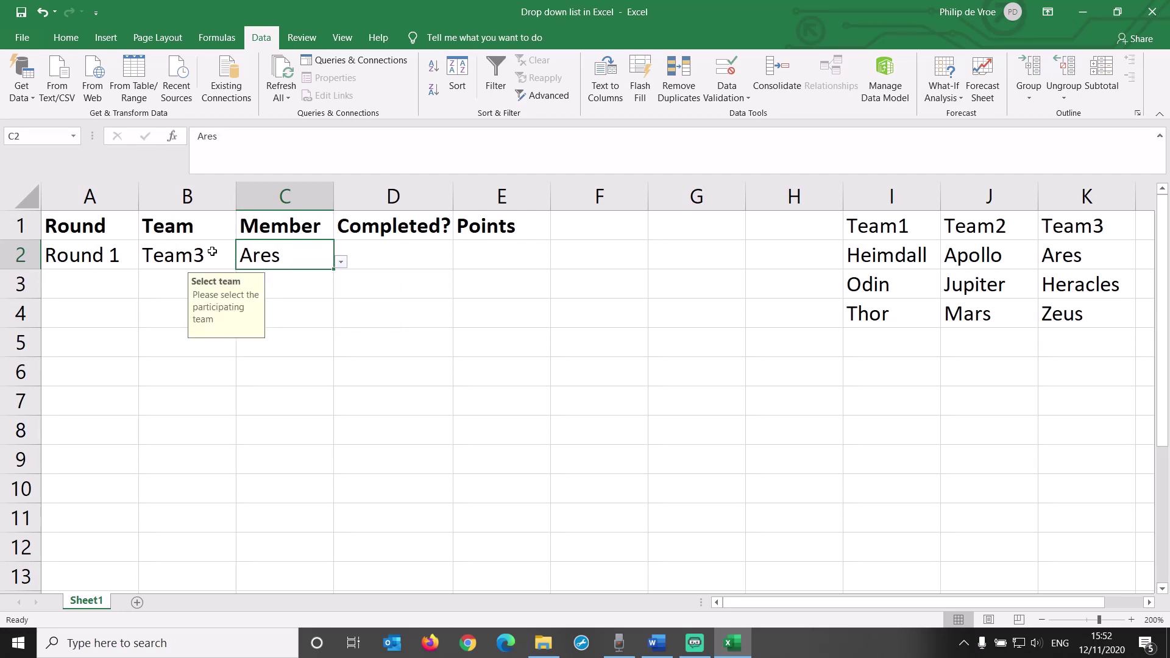
left_click(243, 261)
left_click(231, 280)
left_click(329, 262)
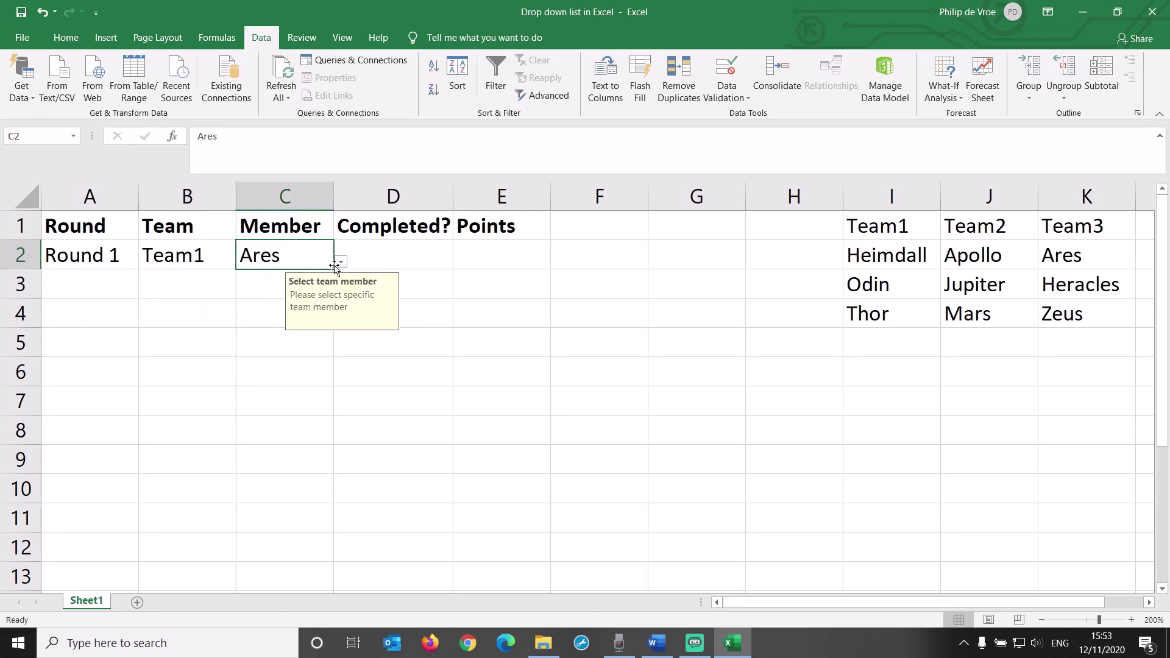
Step: Pick Odin in C2, add Loki in I5 below Thor, and find C2's list still lacks Loki
left_click(340, 262)
left_click(323, 302)
left_click(887, 347)
type("Loki")
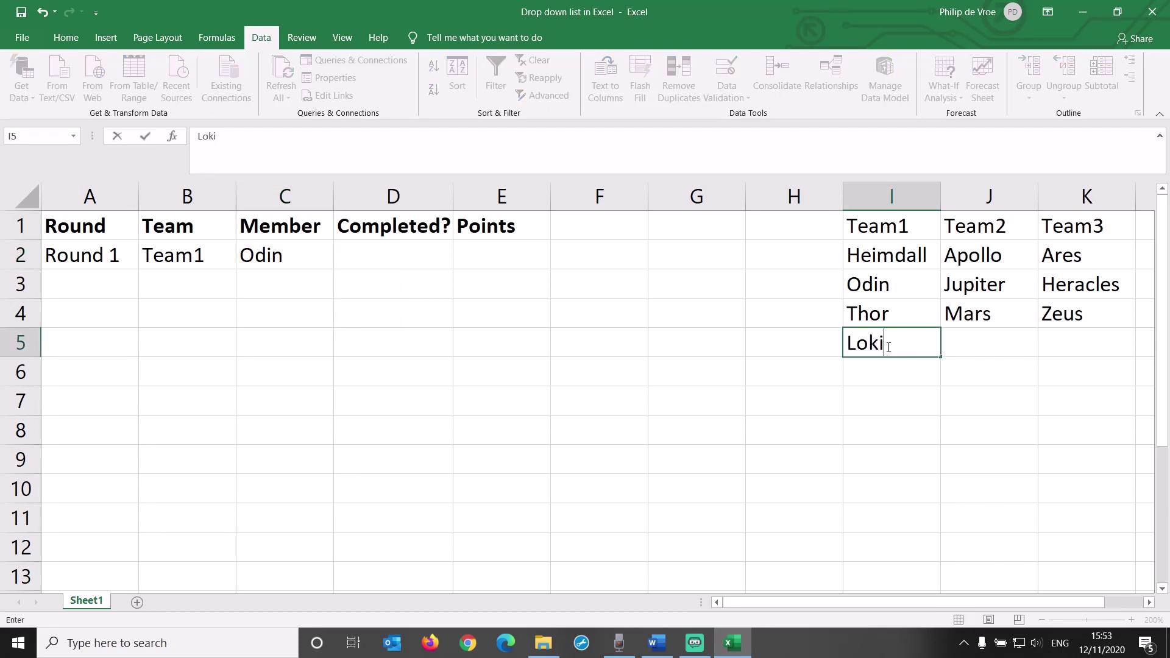
key("Return")
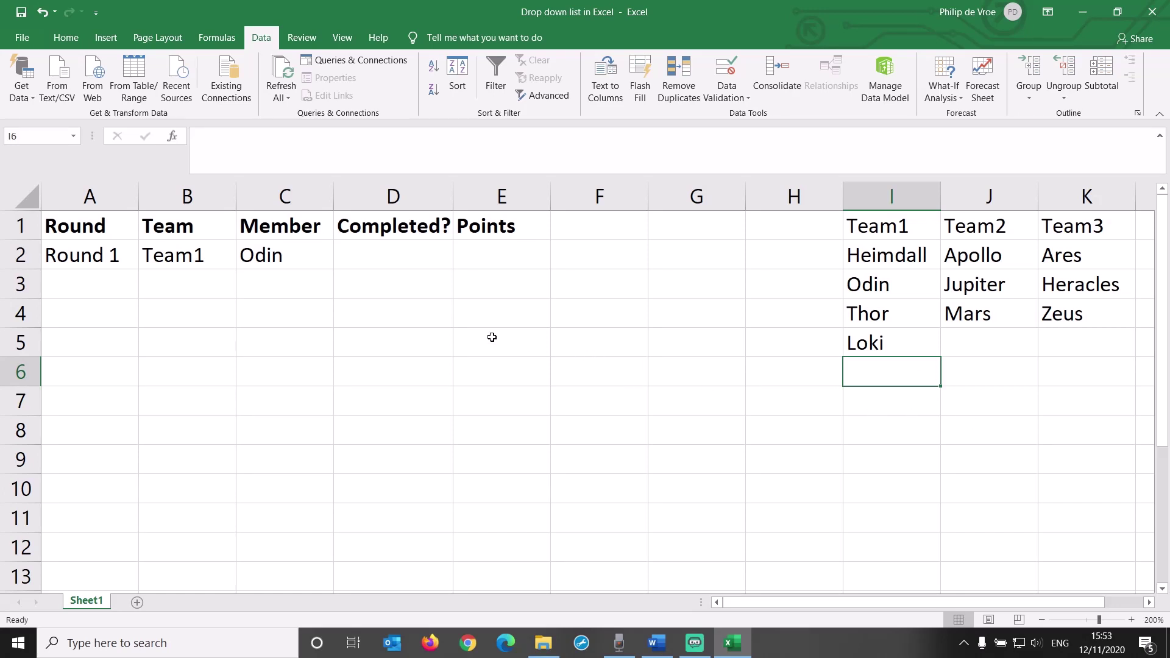
left_click(323, 257)
left_click(340, 261)
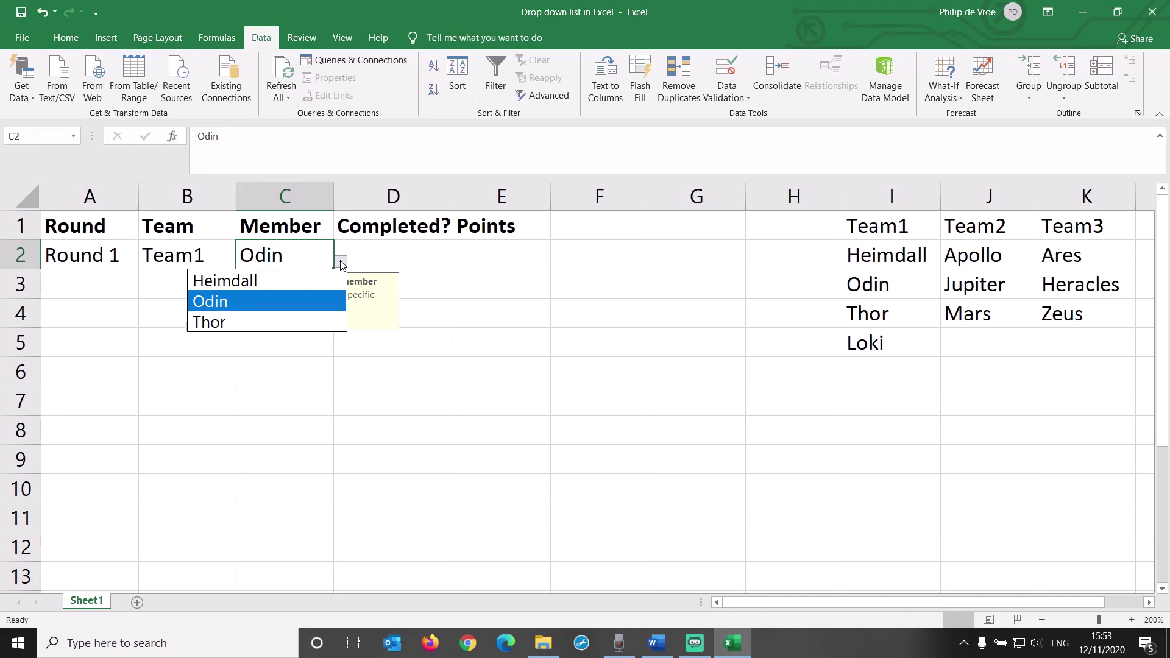
left_click(341, 261)
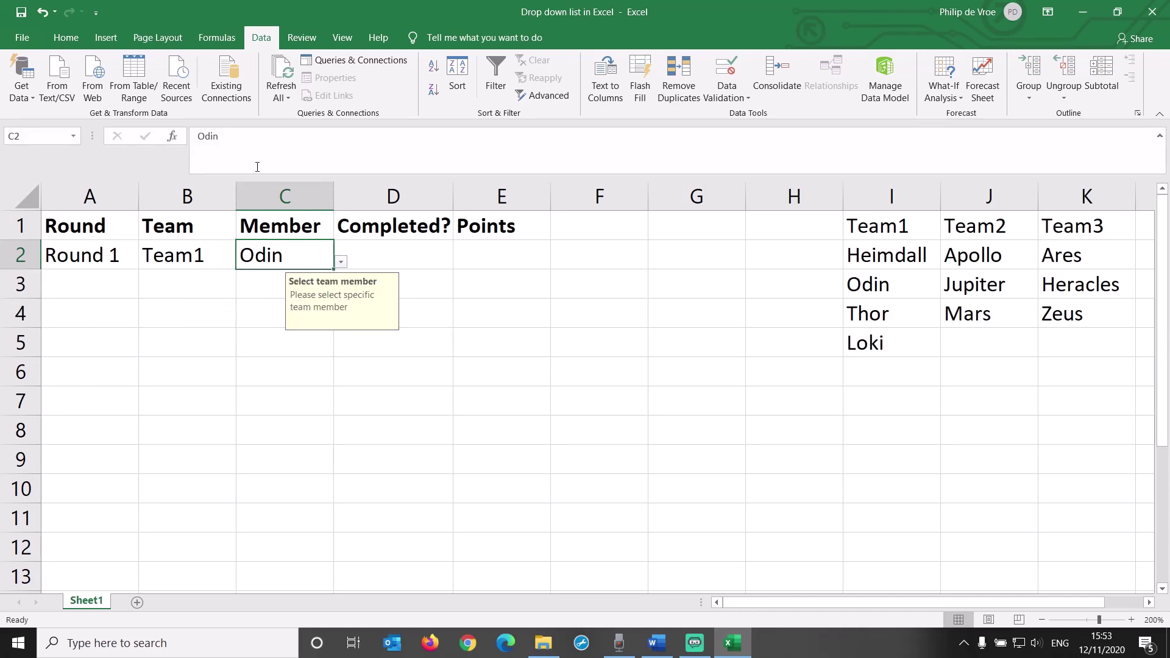
Step: Change Team1 in Name Manager to =Sheet1!$I$2:$I$5, then pick Thor in C2
left_click(211, 37)
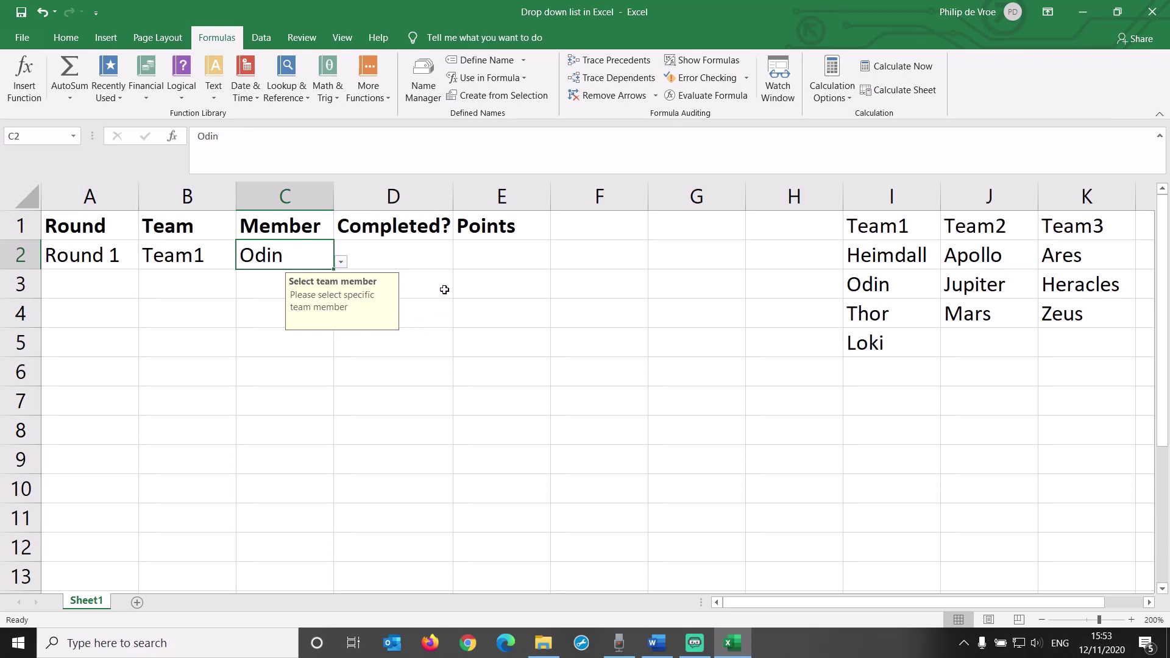
left_click(423, 85)
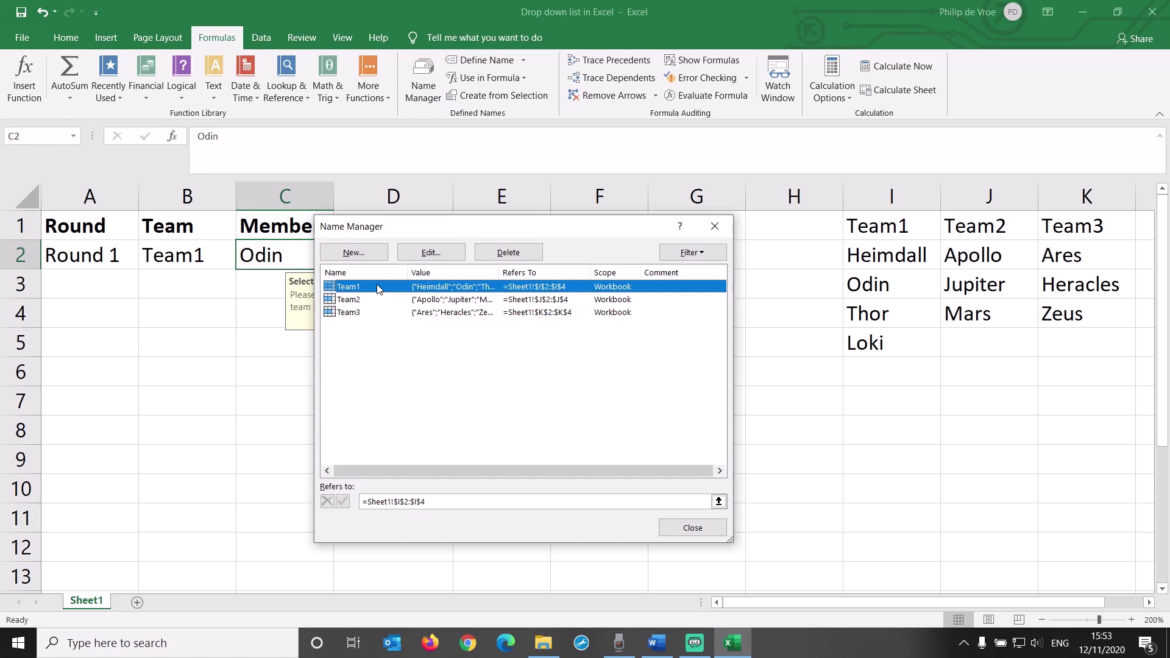
left_click(445, 501)
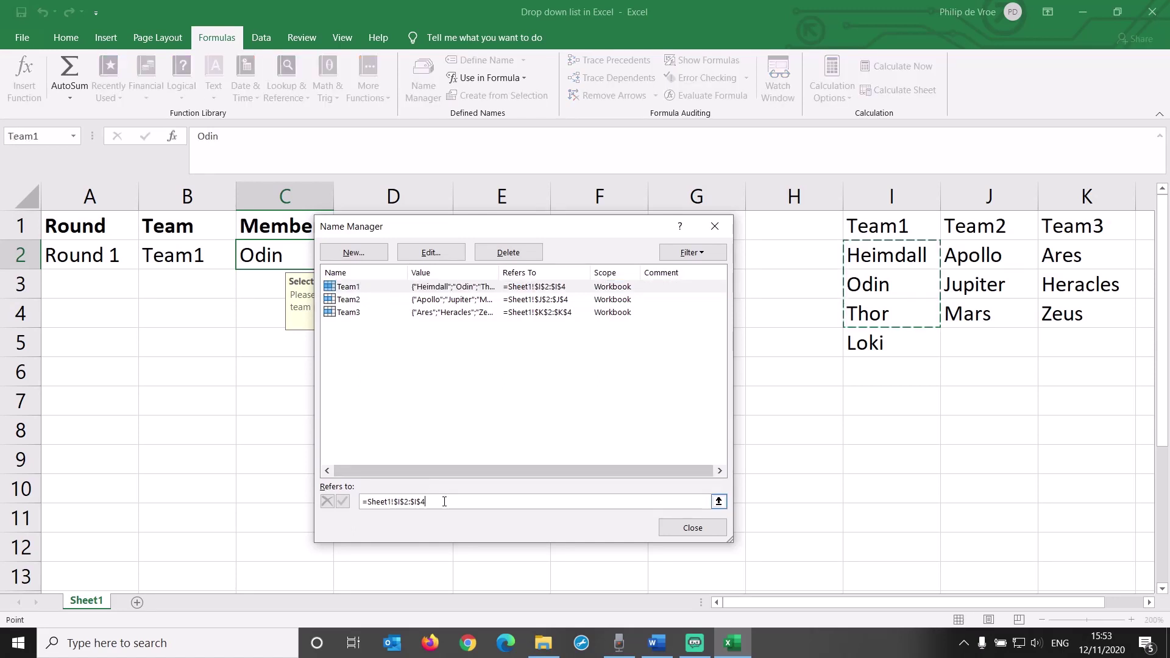
key("BackSpace")
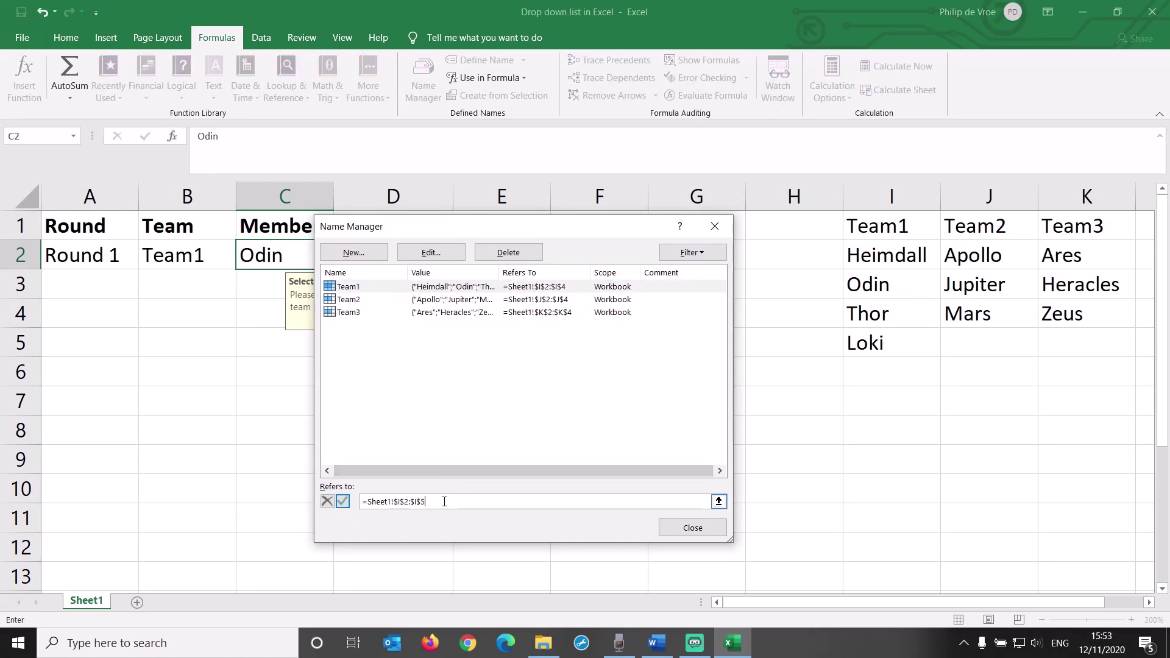
key("Return")
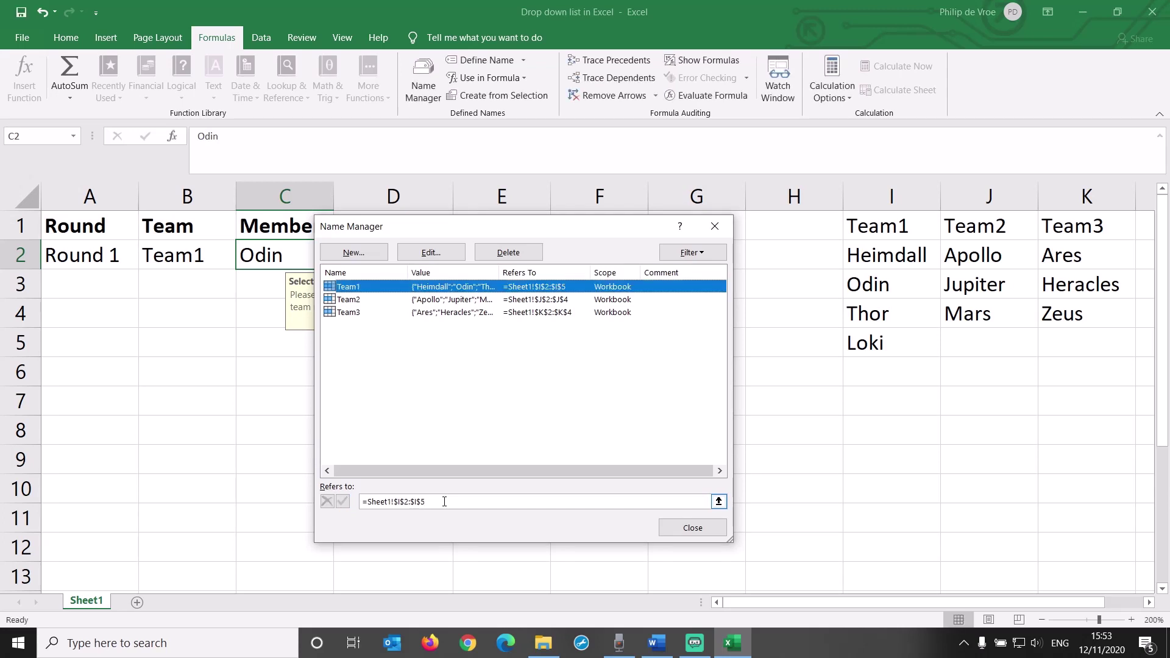
left_click(670, 527)
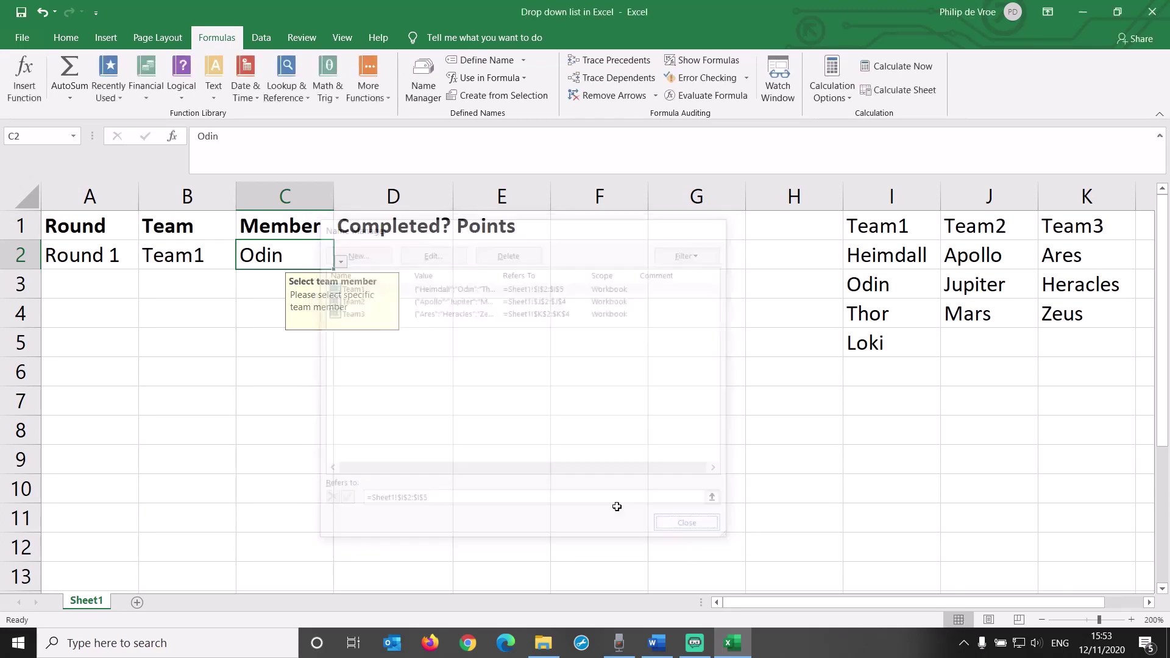
left_click(342, 262)
left_click(305, 323)
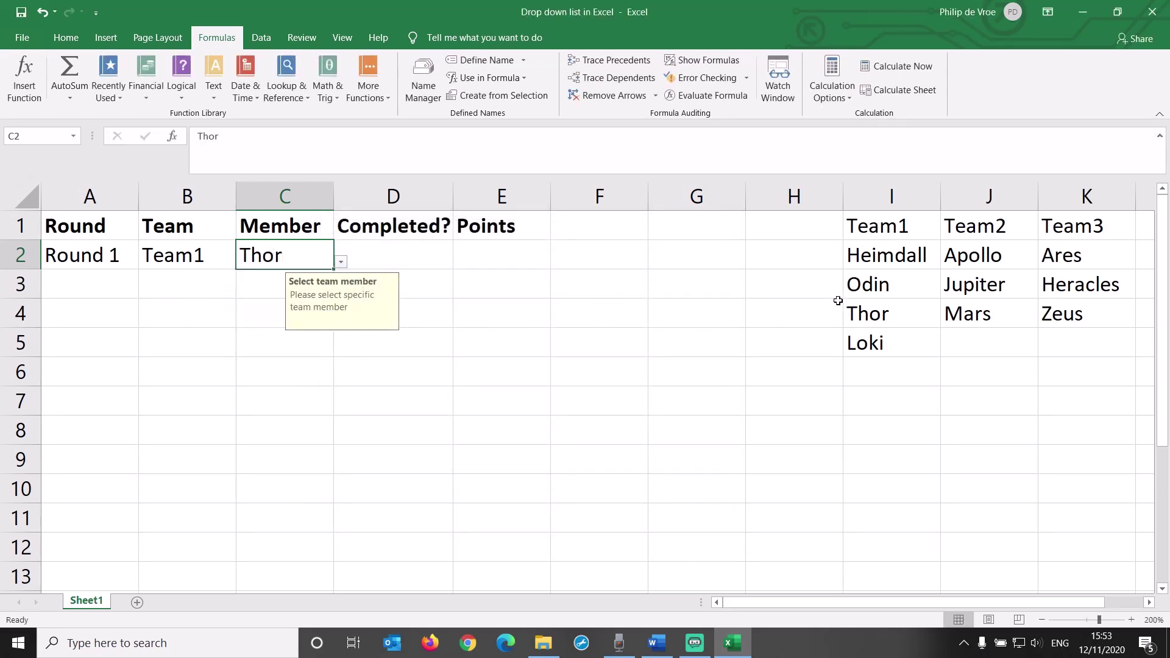
Step: Sort only I2:I5 A to Z, giving Heimdall, Loki, Odin, Thor
left_click_drag(862, 262, 873, 343)
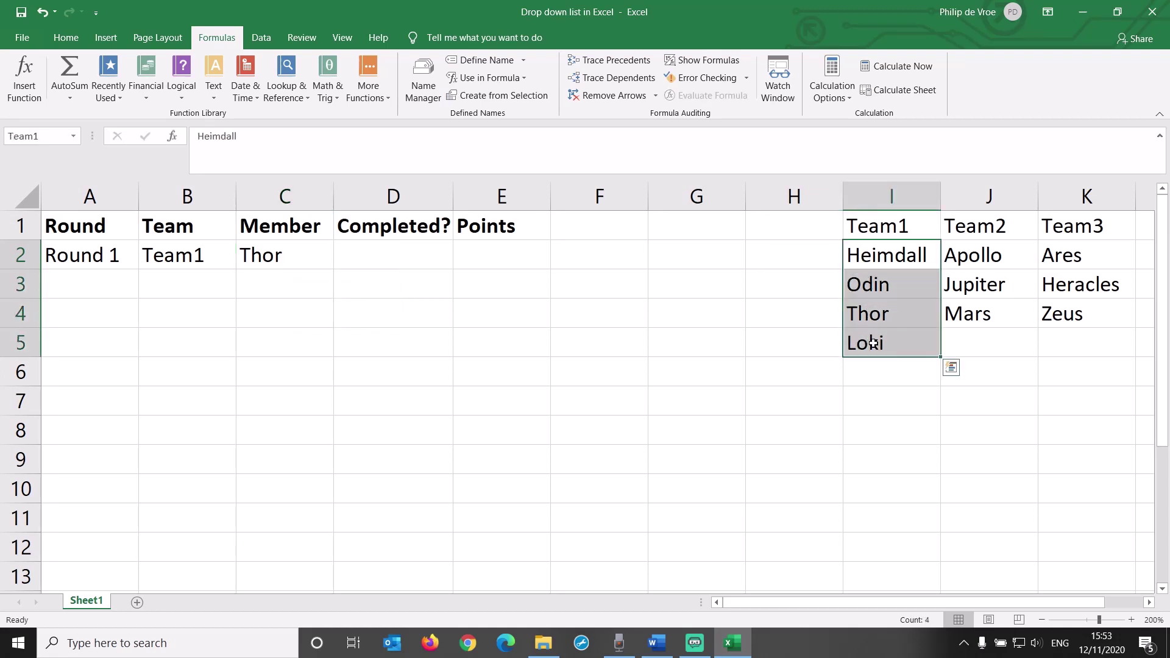
right_click(915, 286)
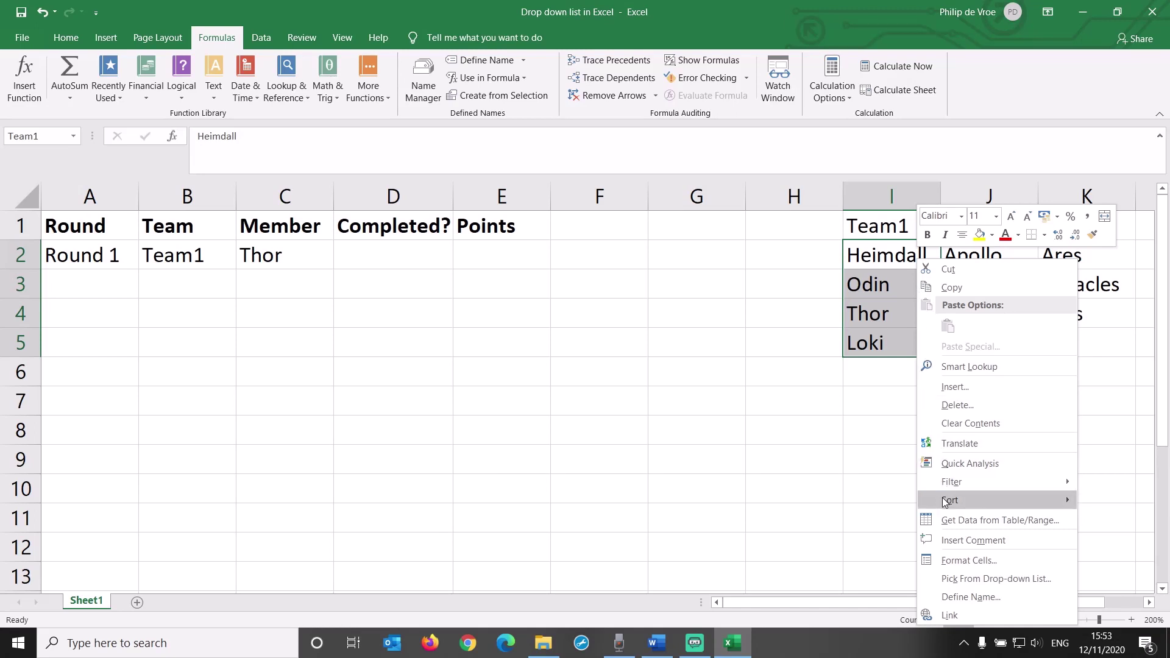
mouse_move(945, 501)
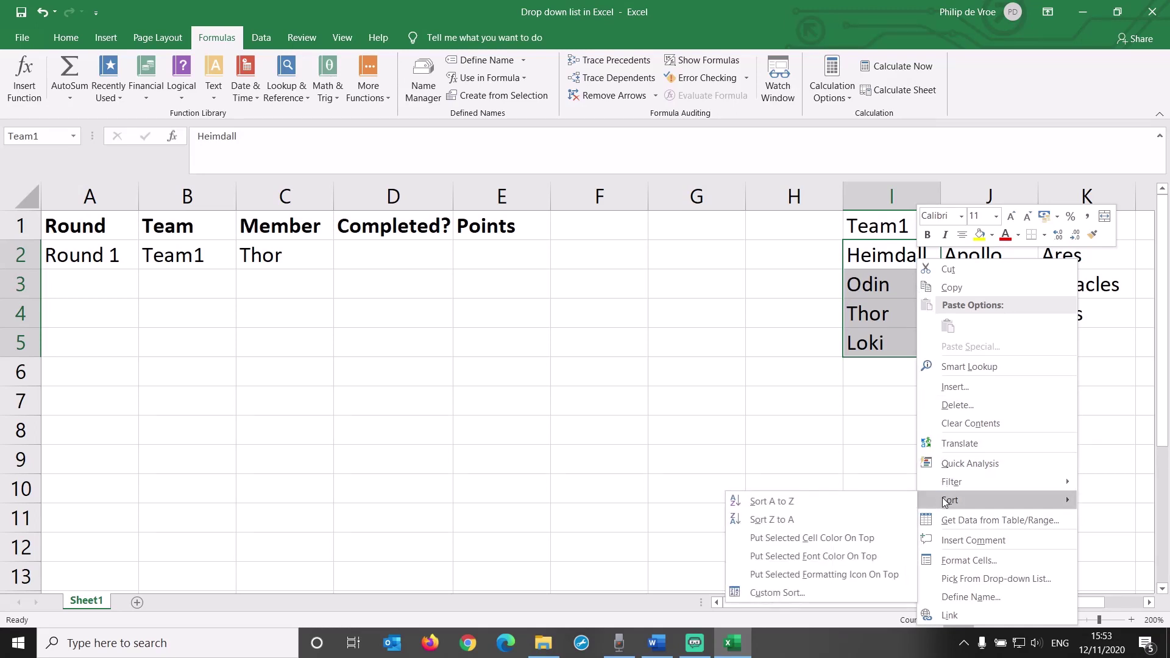
left_click(849, 502)
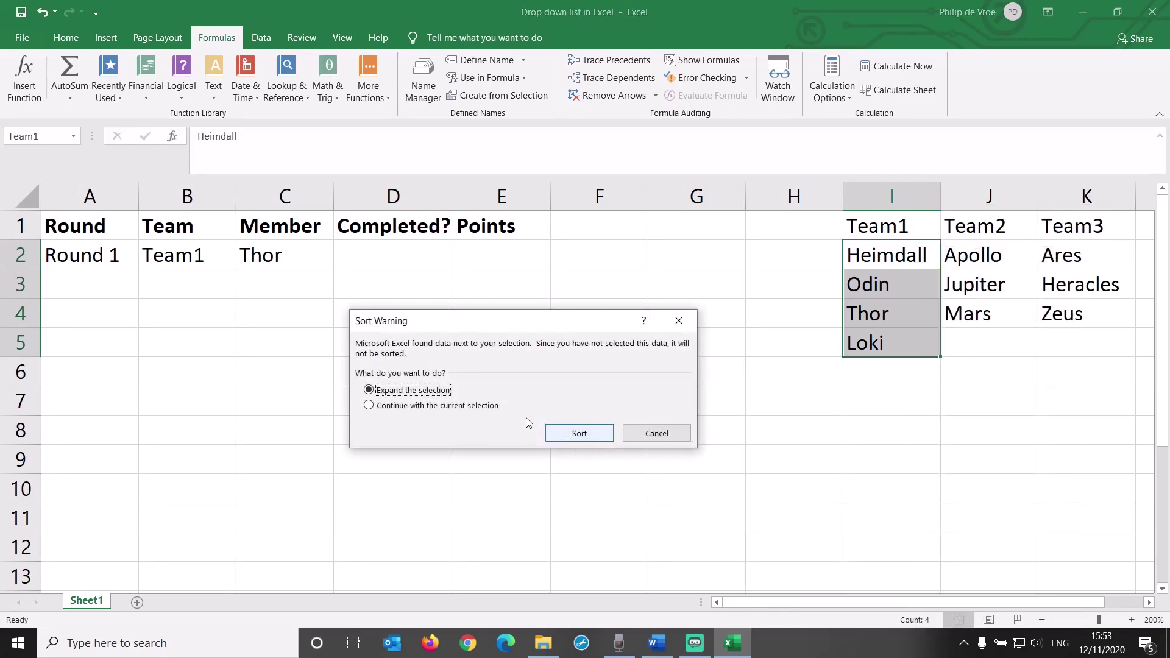
left_click(497, 407)
left_click(580, 434)
Step: Test C2's sorted member list by choosing Loki, then Odin
left_click(296, 257)
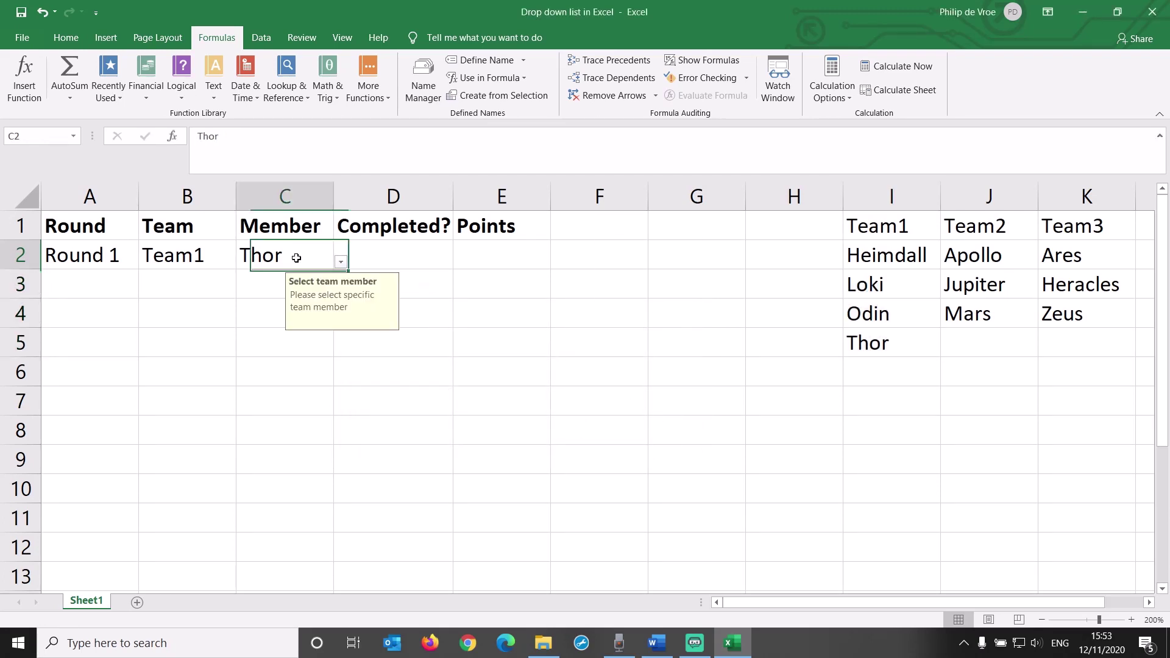
left_click(341, 261)
left_click(321, 304)
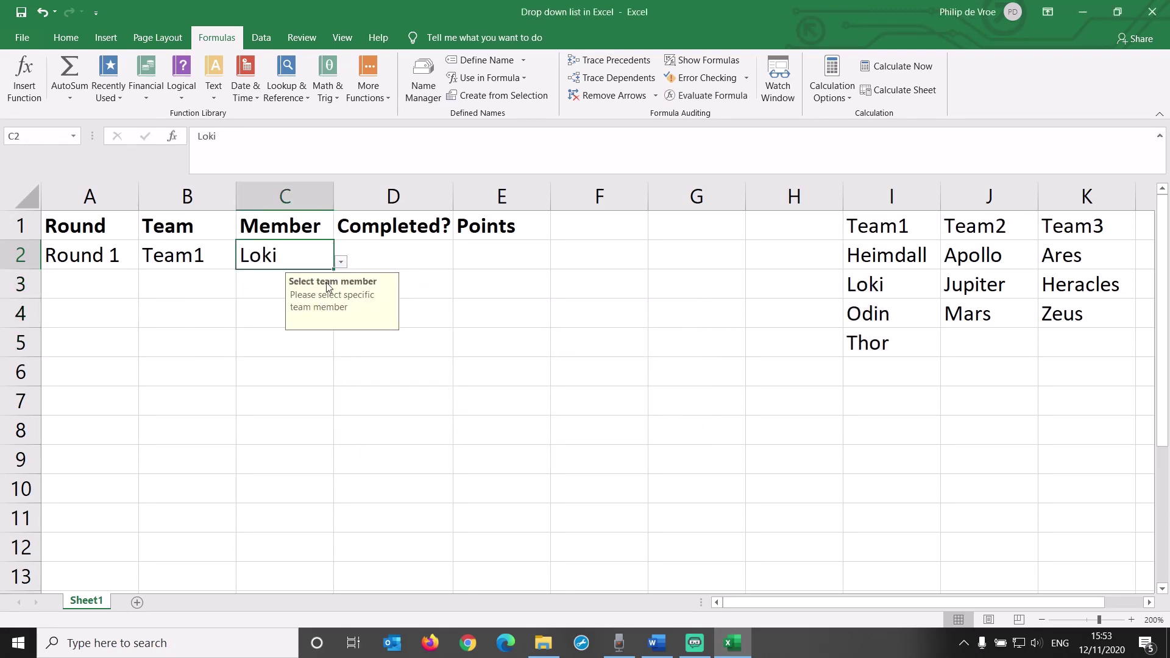
left_click(340, 261)
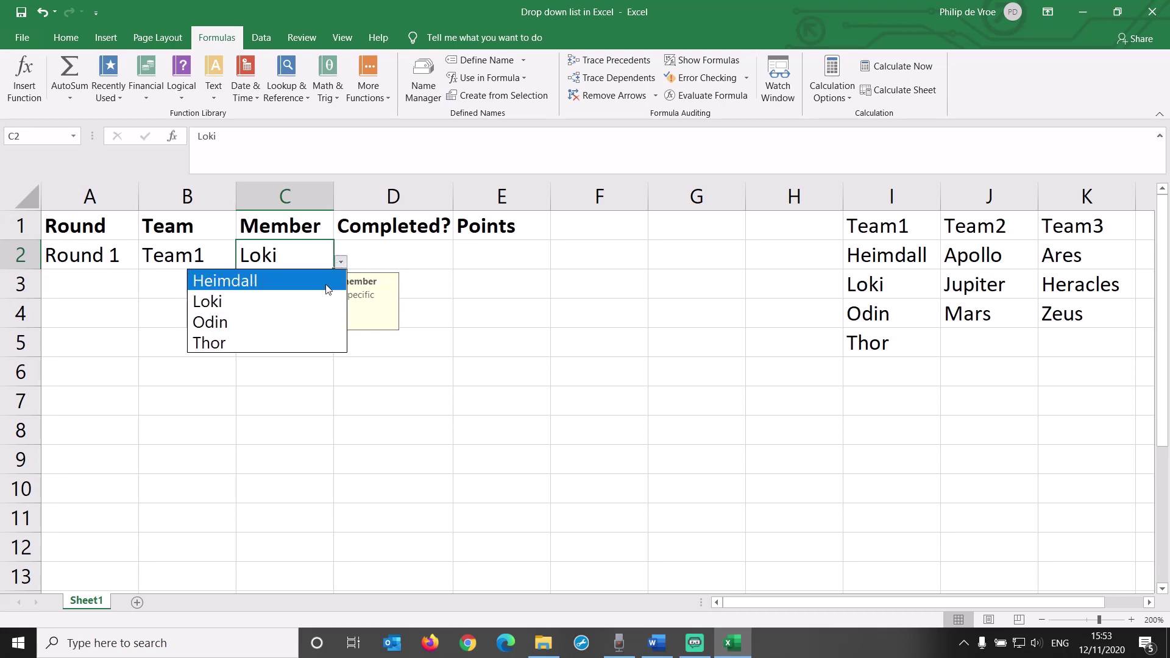
left_click(313, 319)
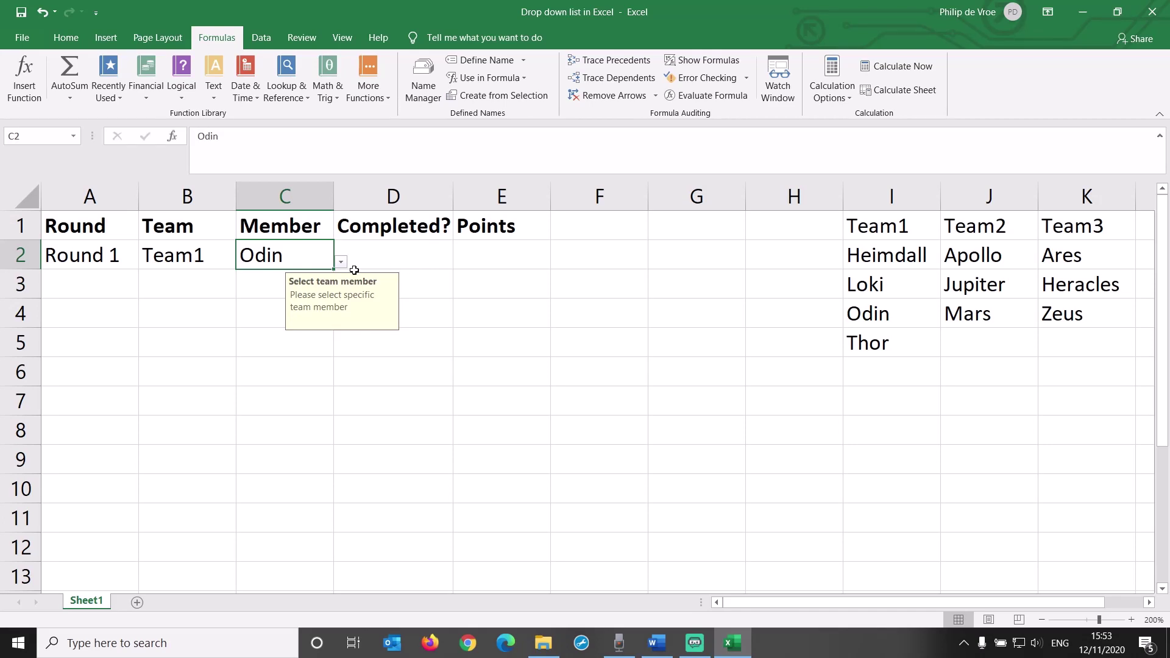
left_click(885, 372)
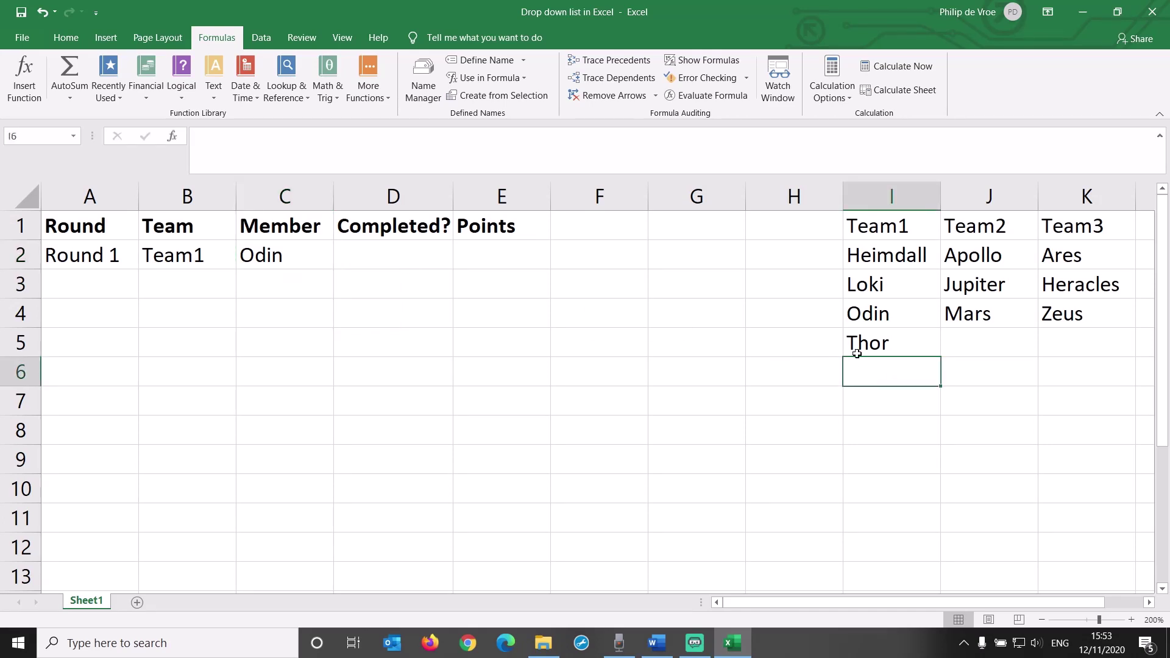
left_click(423, 78)
left_click(474, 300)
left_click(477, 287)
left_click(449, 501)
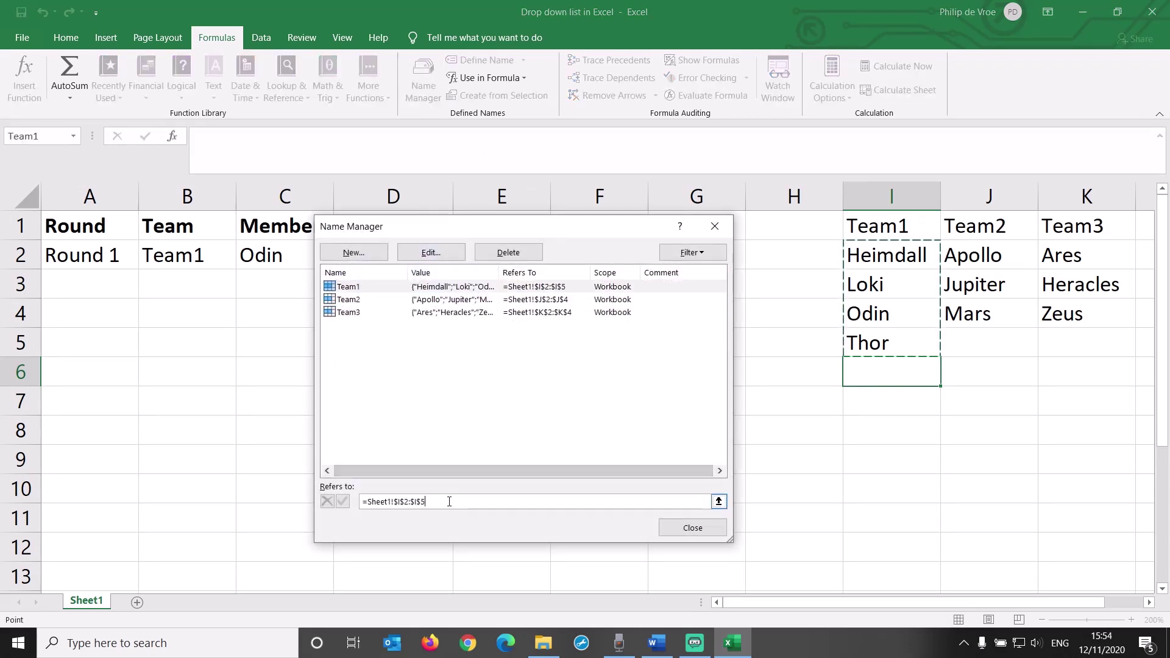
left_click(717, 528)
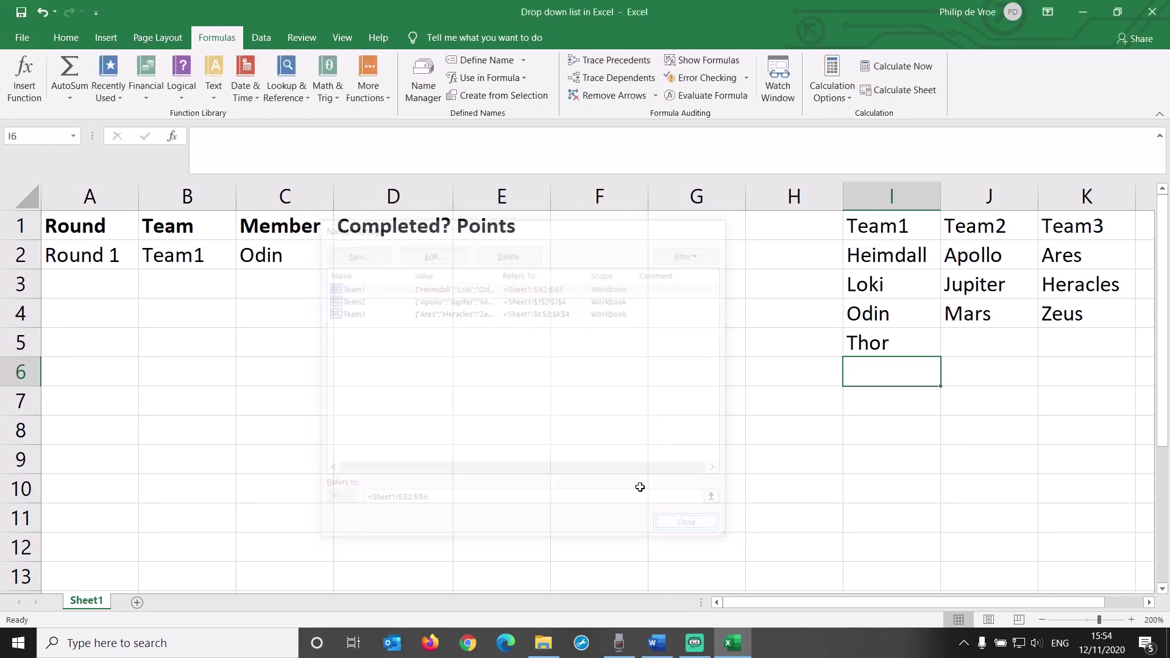
left_click(314, 247)
left_click(341, 261)
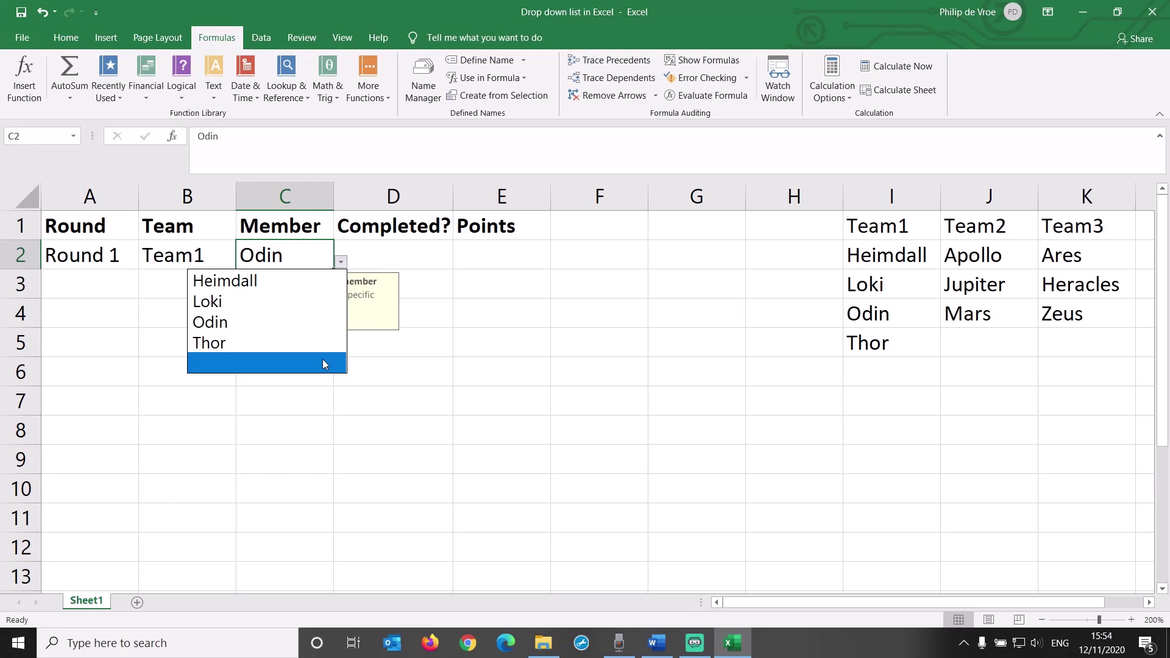
left_click(317, 329)
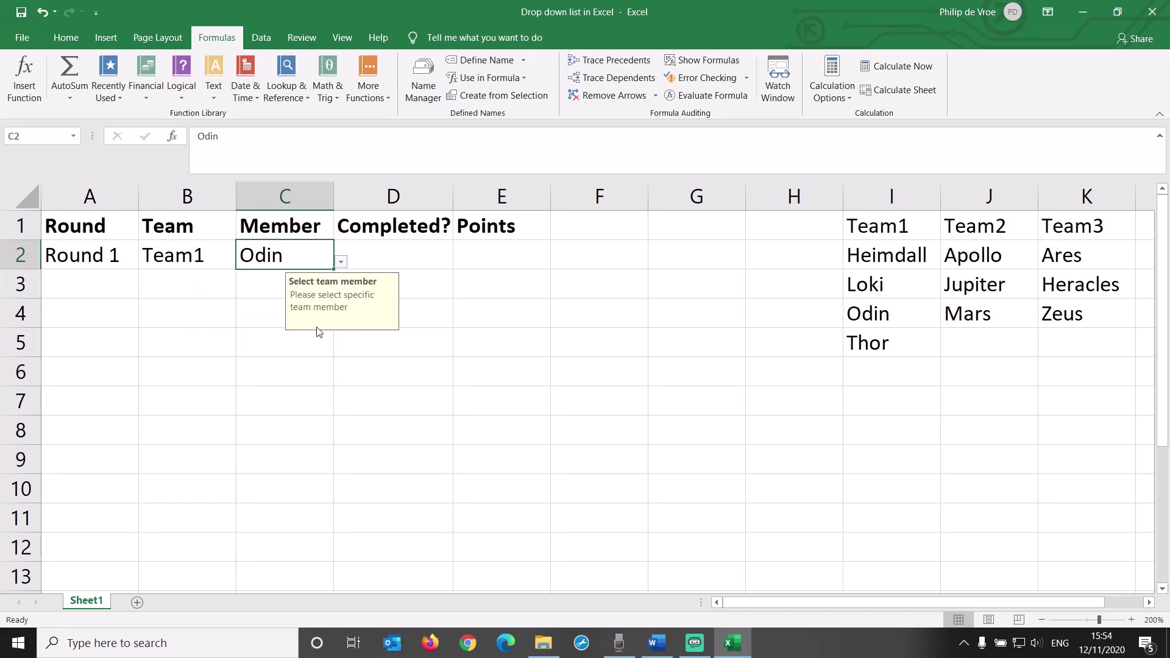
Step: Give D2 a List data validation with source Yes;No
left_click(420, 257)
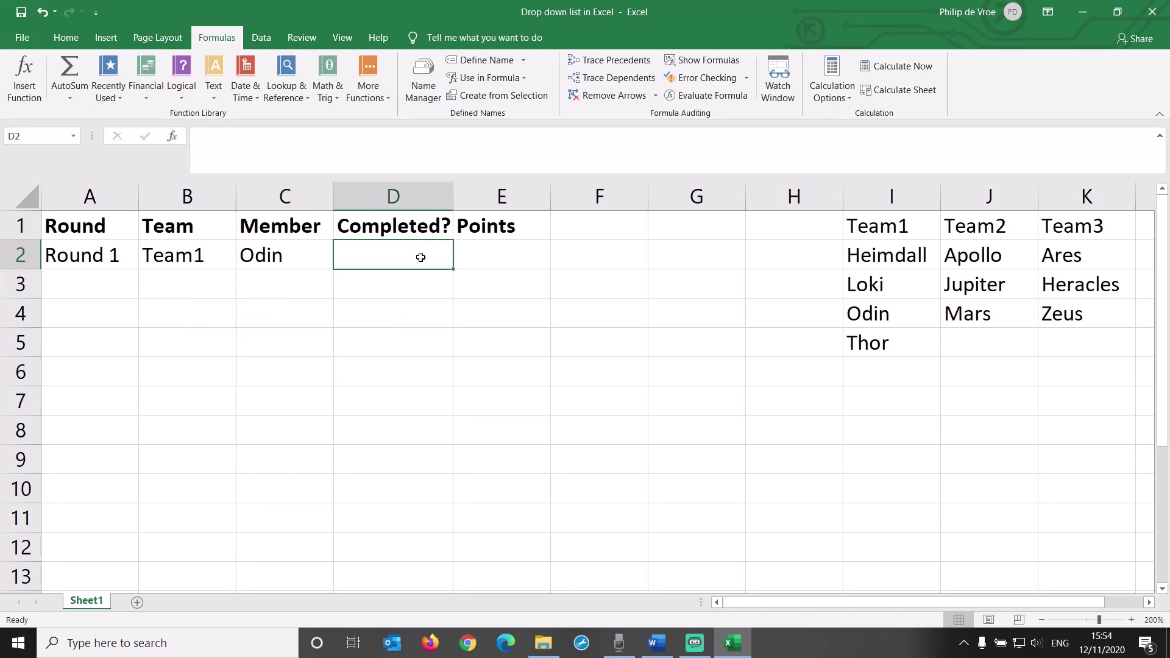
left_click(262, 38)
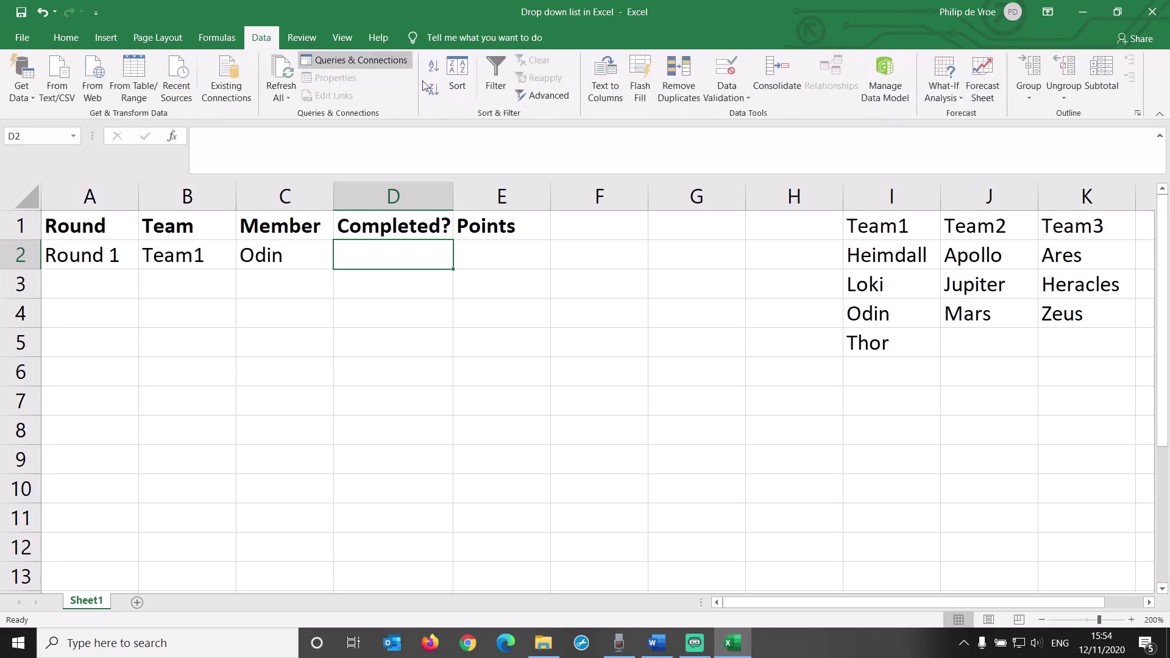
left_click(728, 92)
left_click(741, 124)
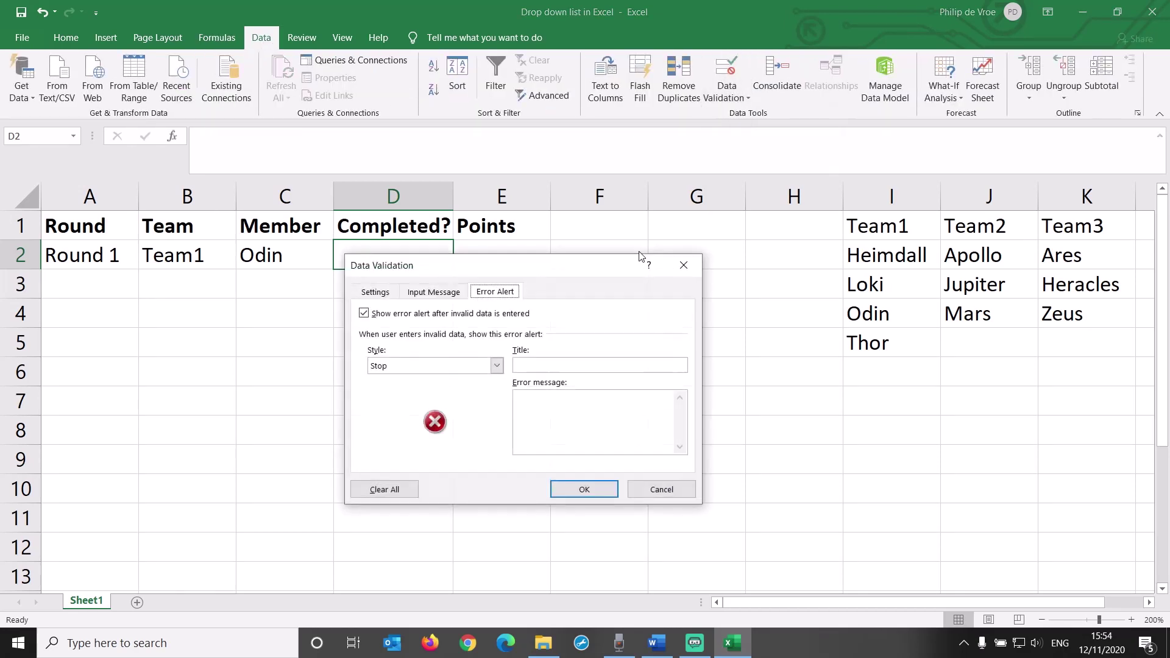
left_click(390, 295)
left_click(472, 343)
left_click(442, 389)
left_click(438, 411)
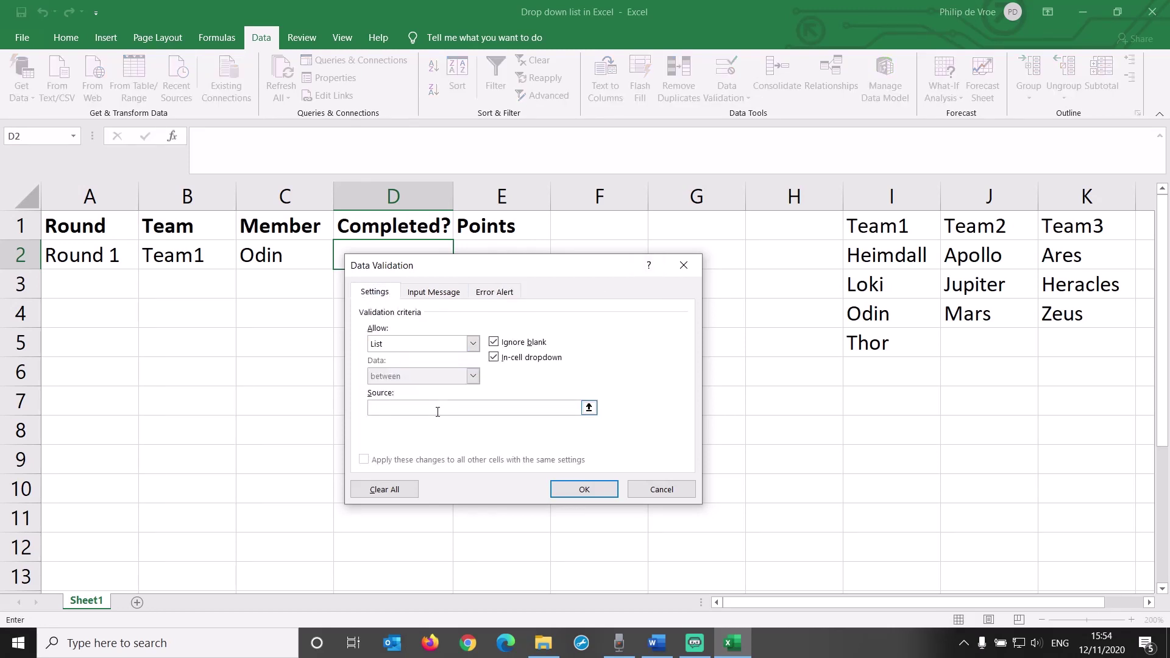
type("Yes;No")
left_click_drag(395, 410, 357, 426)
Step: Add the input message 'Task completed' / 'Was the team successful in this round?' and apply it
left_click(437, 293)
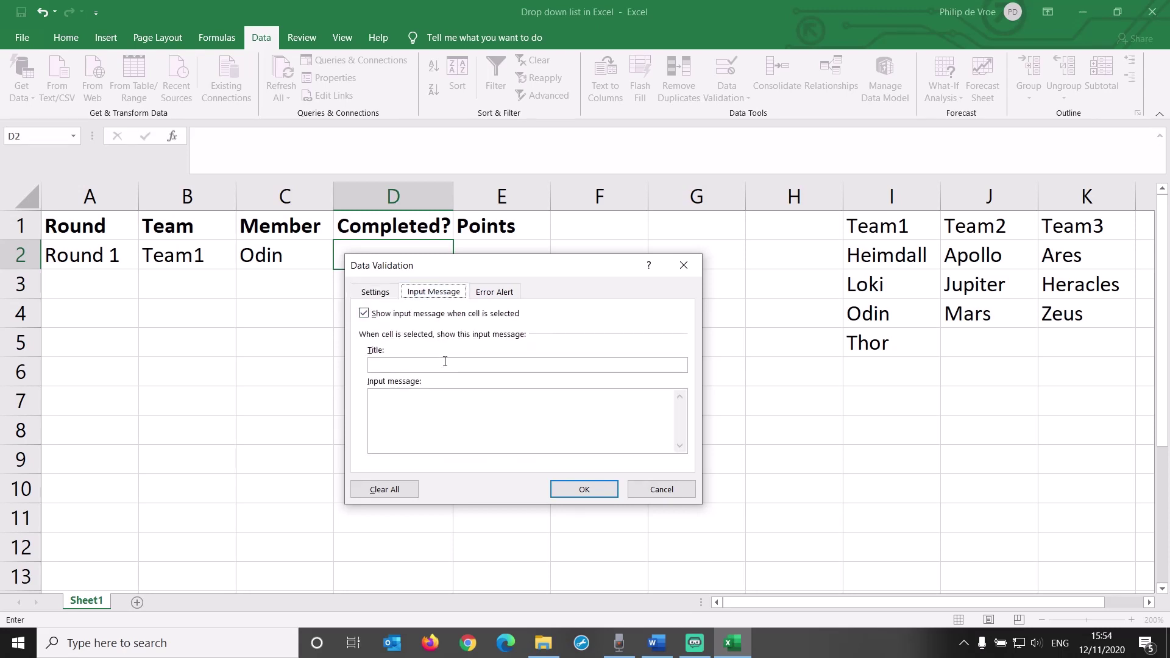
left_click(445, 363)
type("Task completed")
key("Tab")
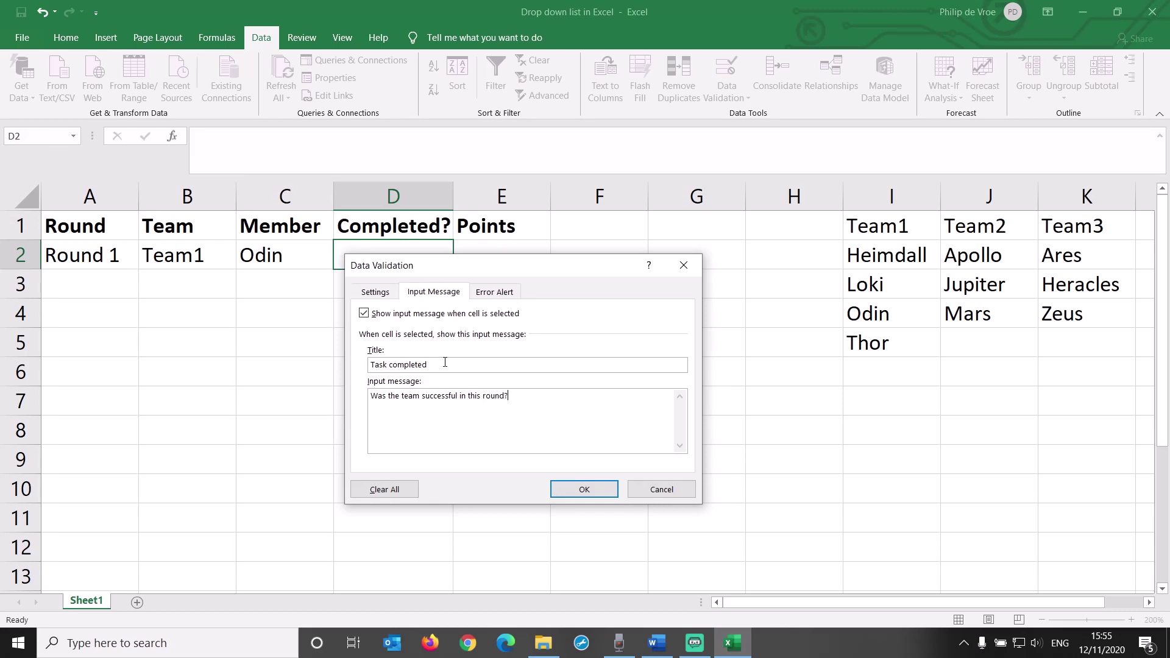
left_click(575, 484)
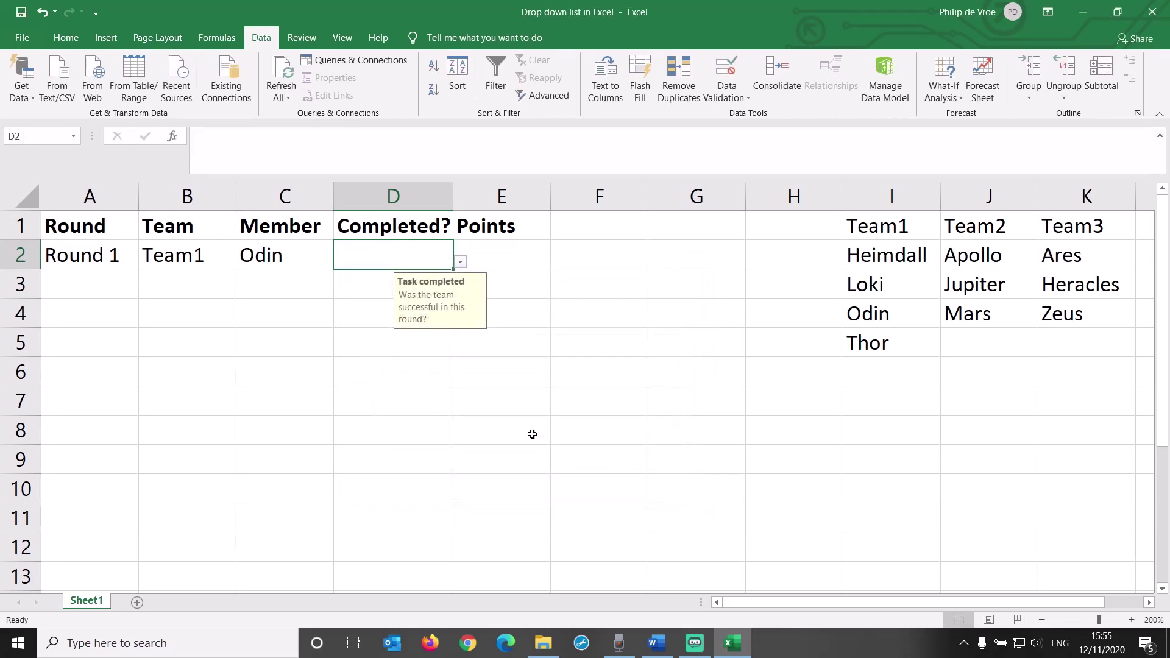
Step: Test D2's Yes/No drop-down and set it to Yes
left_click(460, 262)
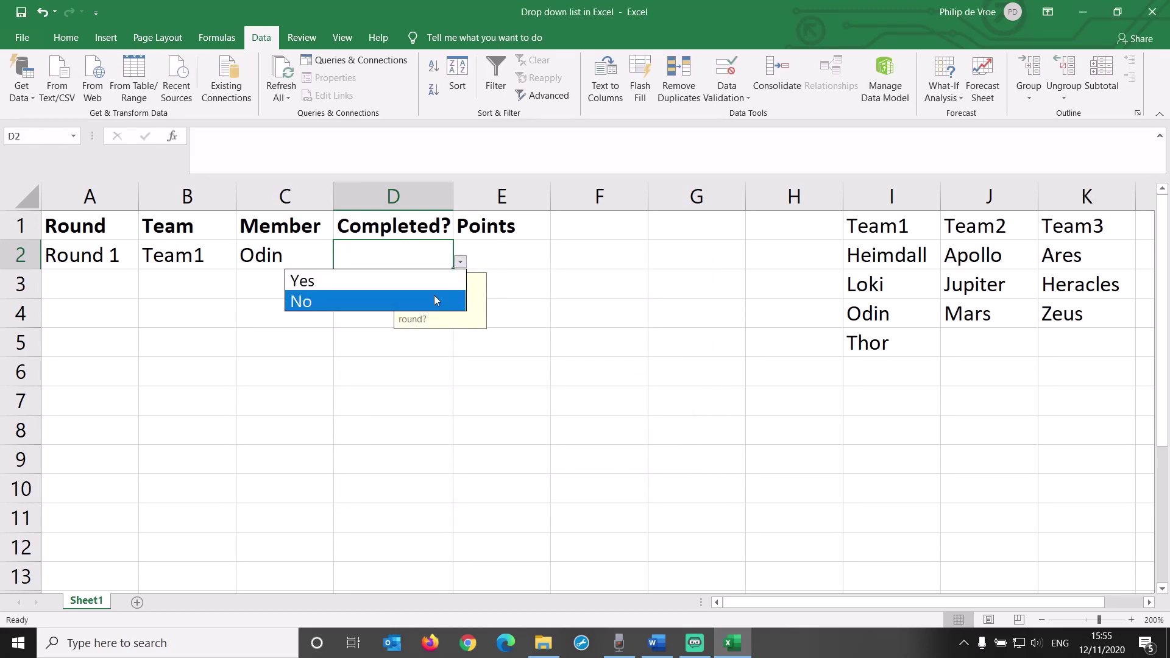
key("Escape")
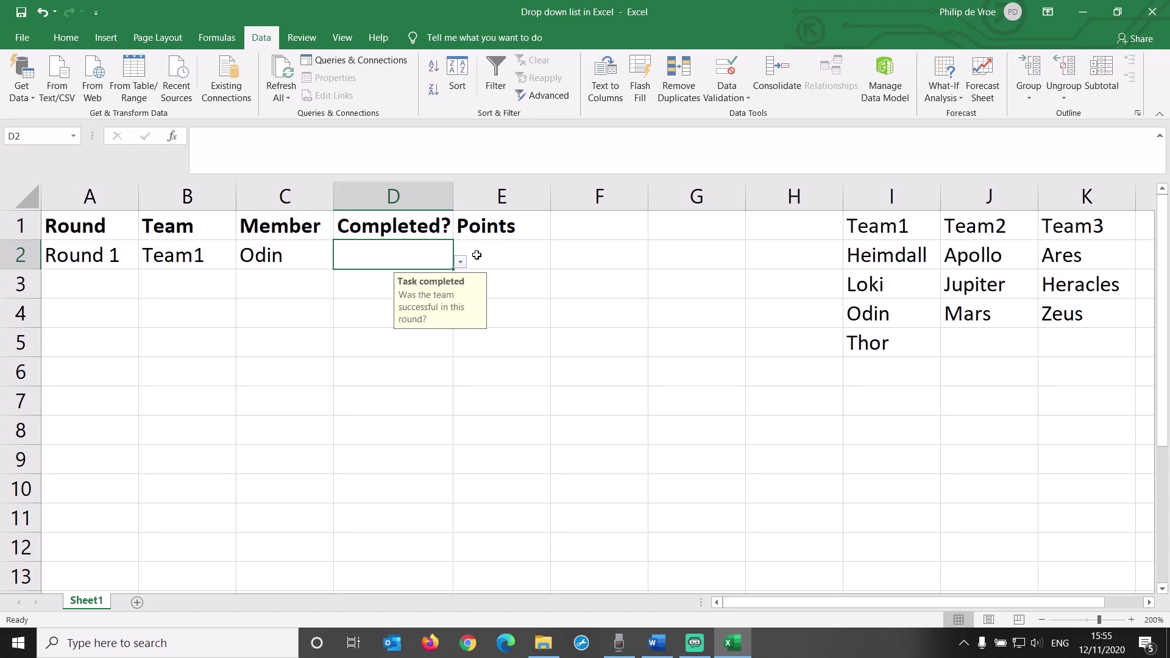
left_click(461, 263)
left_click(450, 281)
Step: Enter =IF(D2="Yes";5;0) in E2 for the Points column
left_click(502, 254)
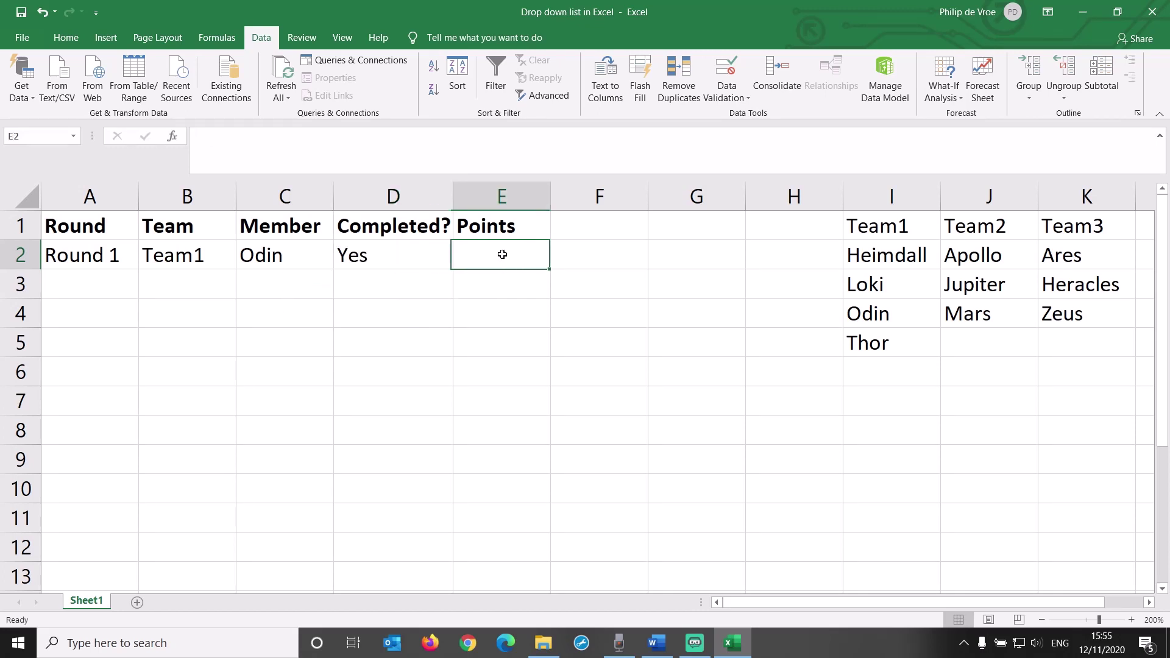
type("=if(")
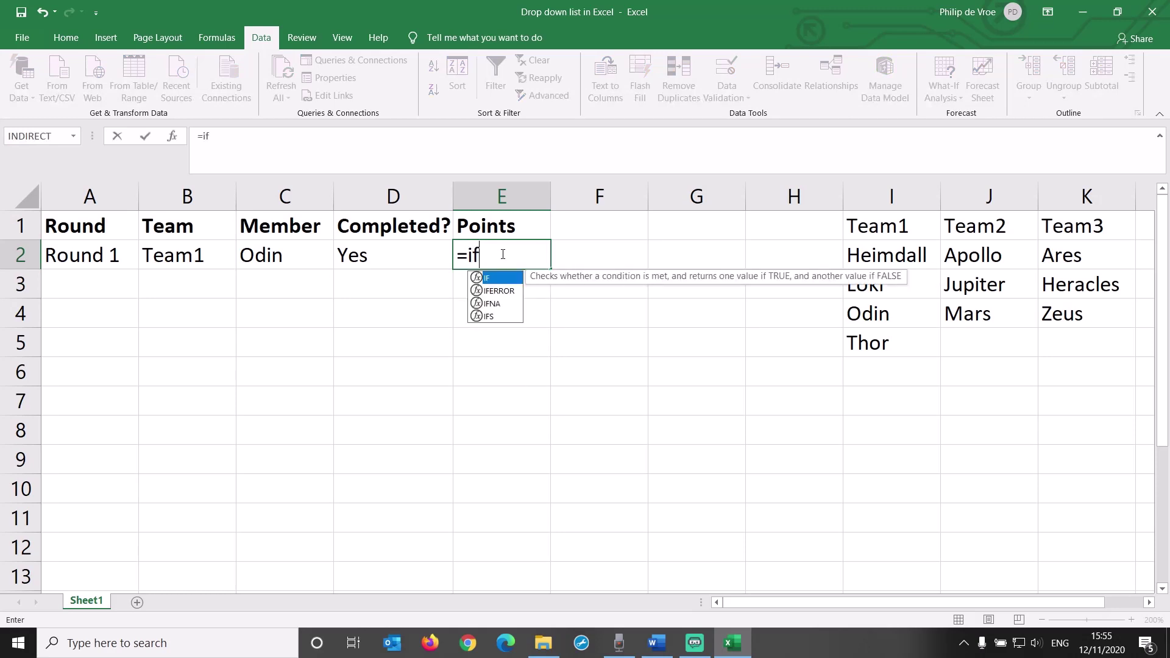
left_click(419, 255)
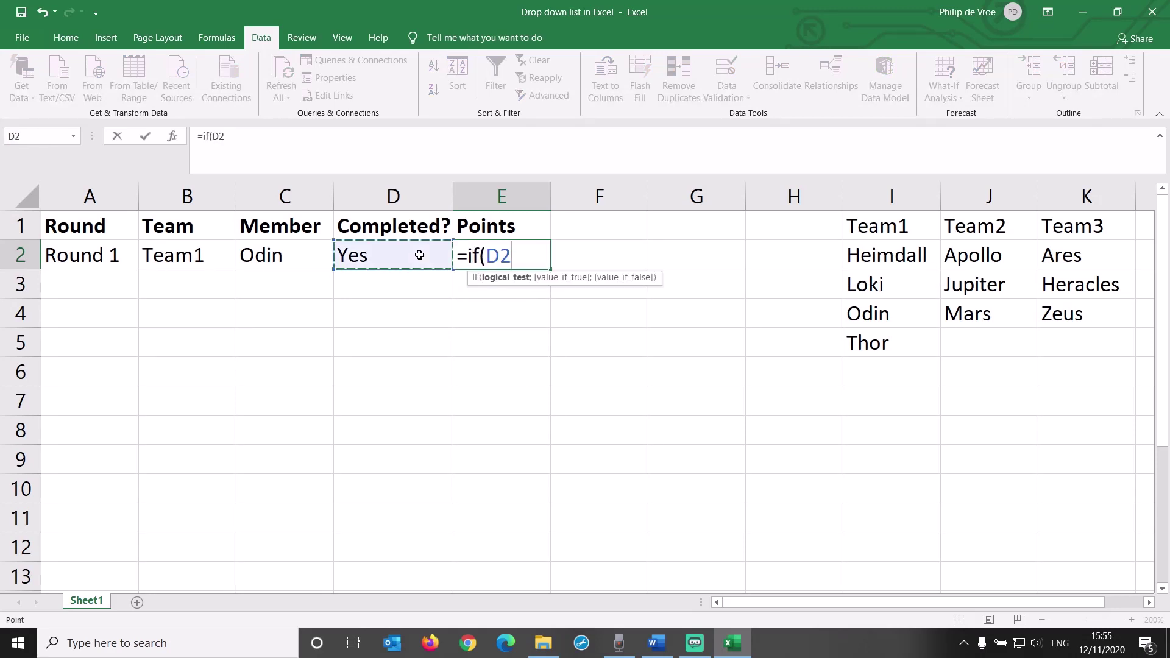
type("=\"Yes\";5;0)")
key("Return")
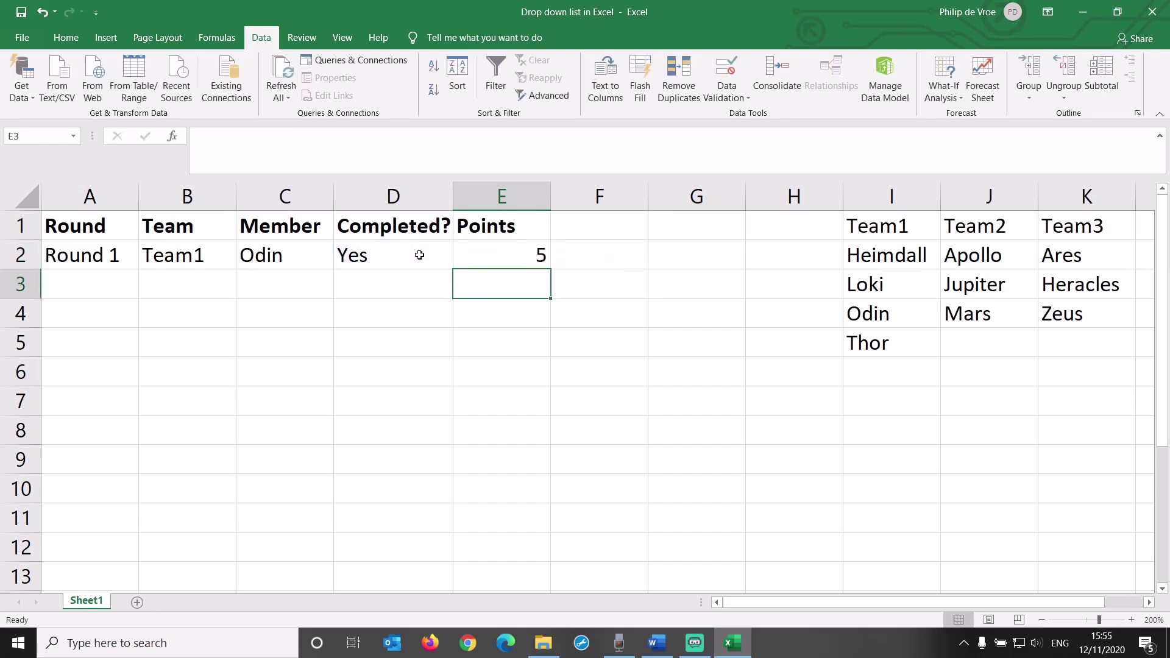
key("Up")
Step: Check the points by switching D2 to No, then back to Yes
left_click(419, 255)
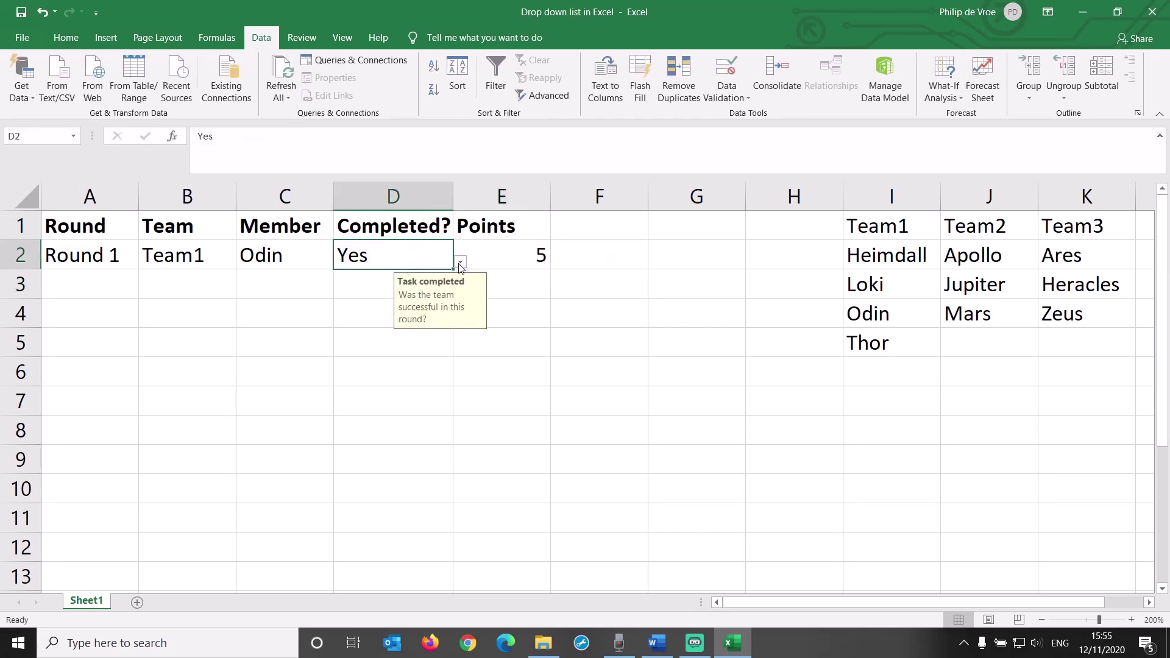
left_click(460, 261)
left_click(439, 298)
left_click(460, 260)
left_click(426, 279)
Step: Copy row A2:E2 and paste it into row 3
left_click(510, 287)
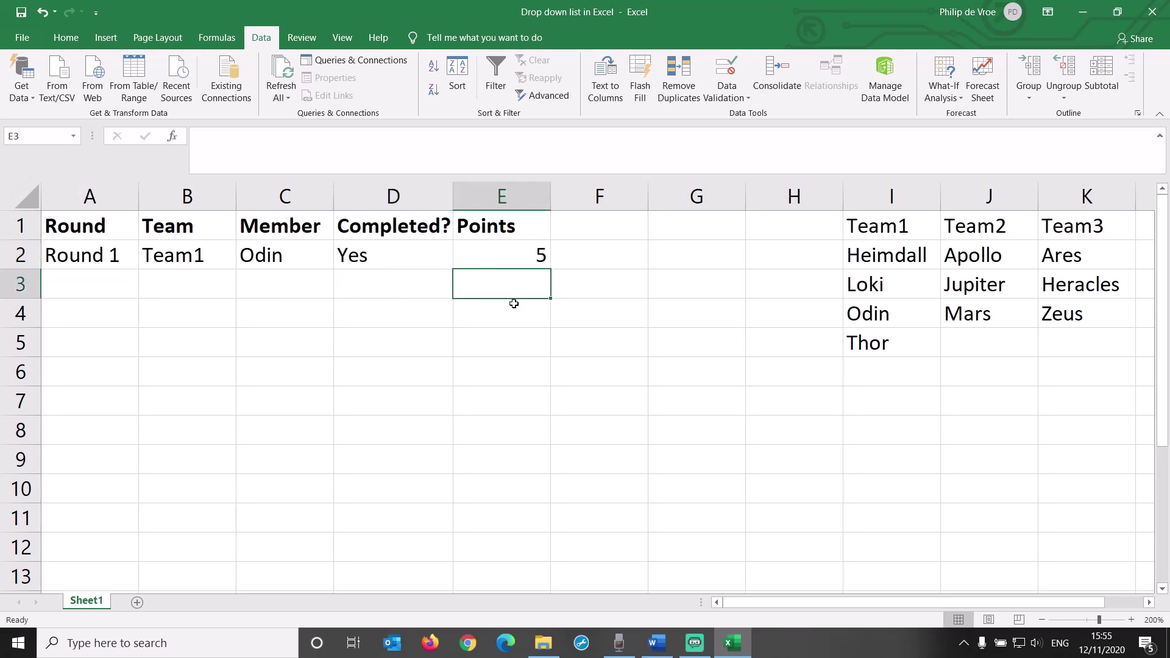
left_click(103, 258)
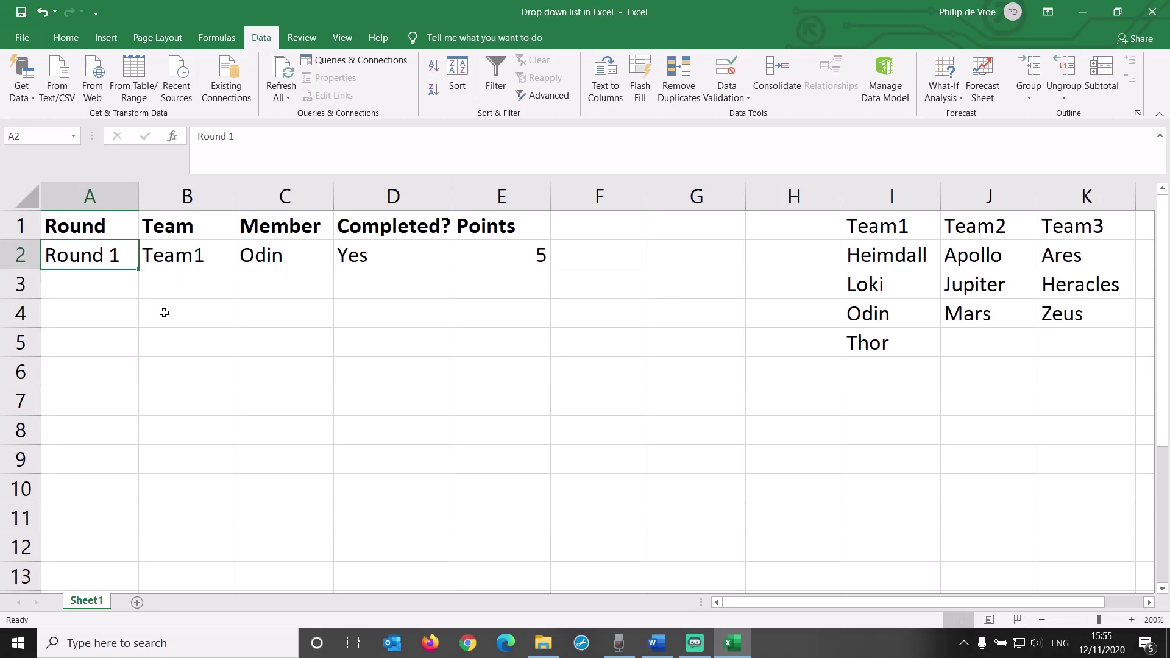
key("ctrl+shift+Right")
key("ctrl+c")
key("Down")
key("ctrl+v")
Step: Set B3 to Team2 and D3 to No
left_click(200, 283)
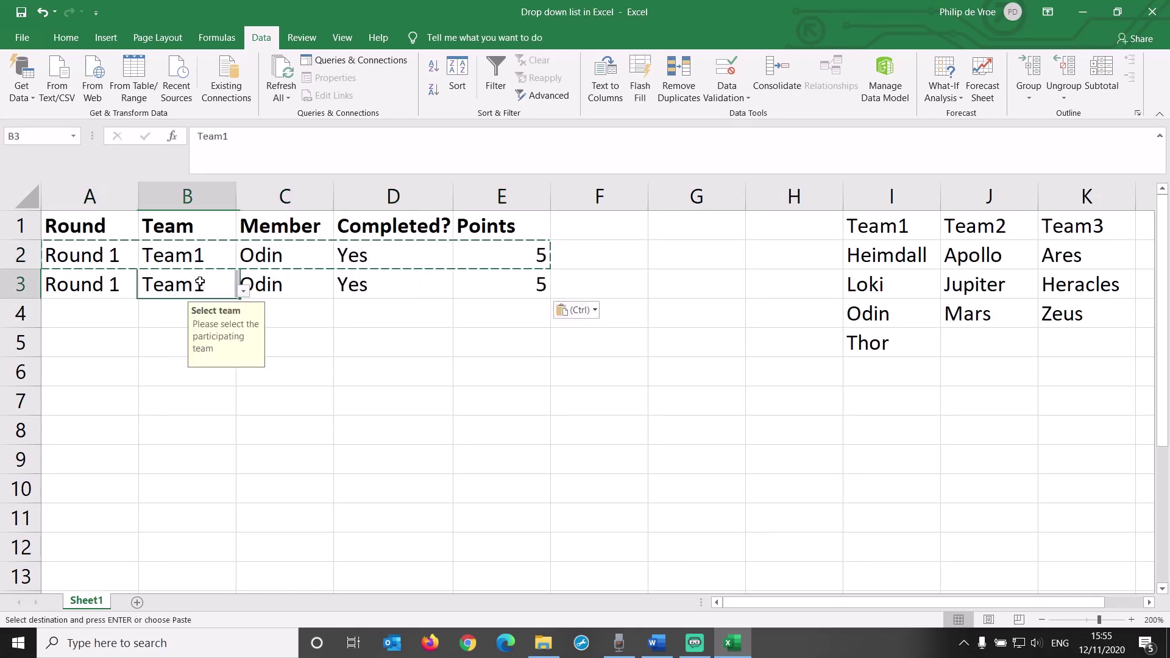
left_click(243, 294)
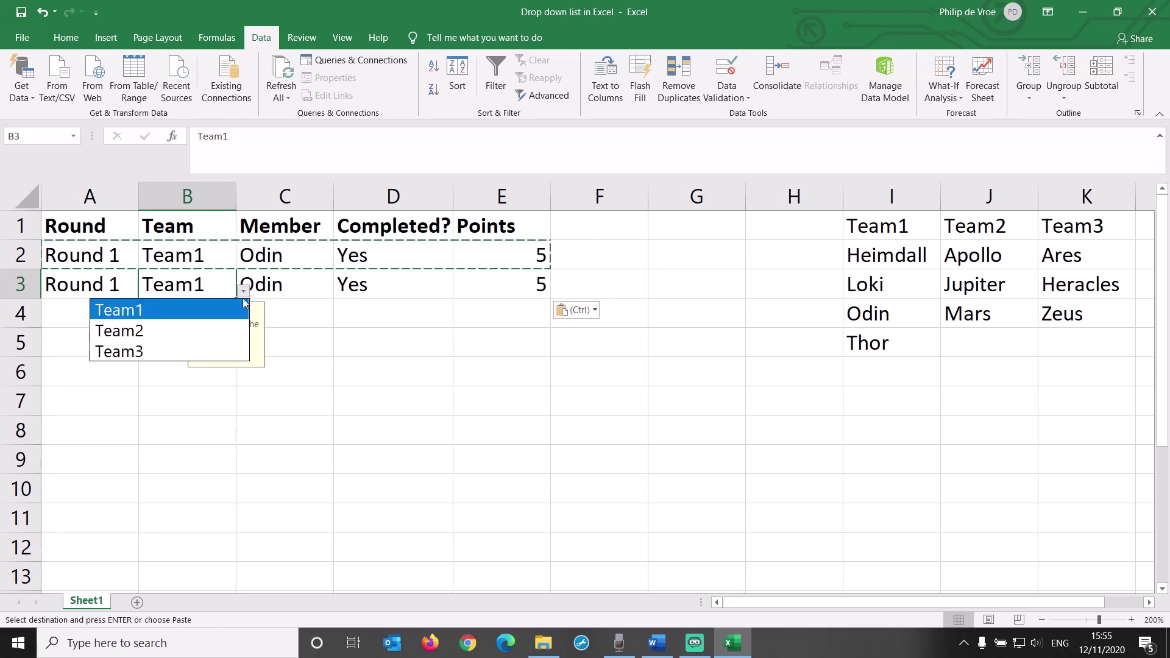
left_click(226, 332)
left_click(442, 297)
left_click(461, 291)
left_click(429, 329)
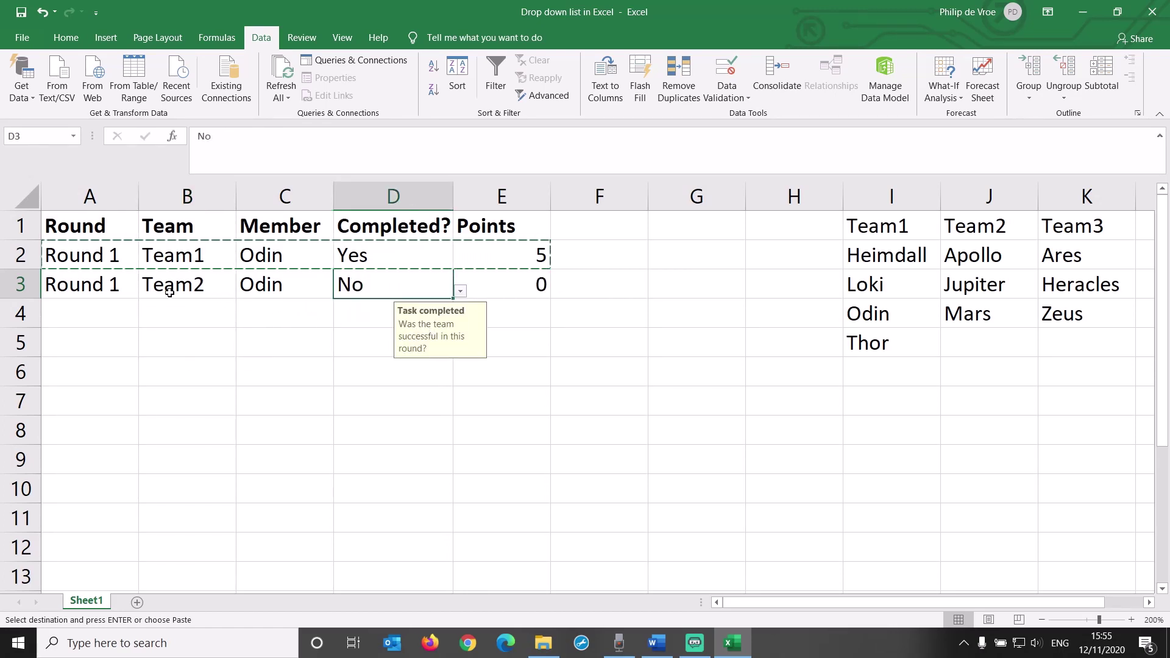
Step: Change A3 from Round 1 to Round 2
left_click(112, 291)
left_click(255, 139)
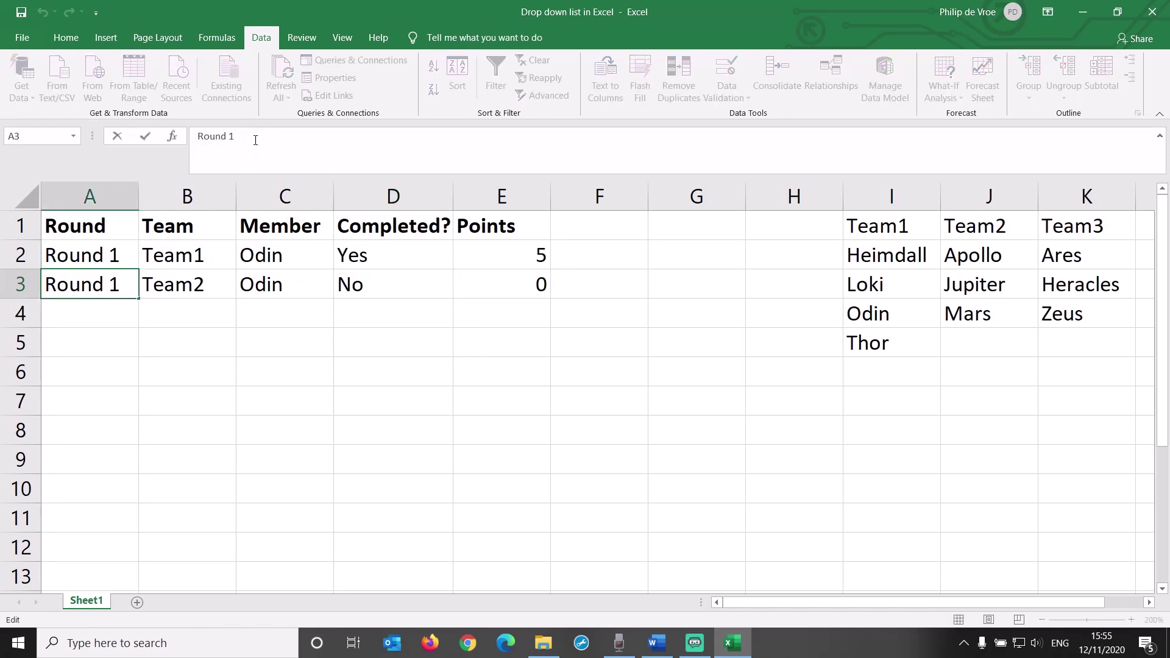
key("BackSpace")
type("2")
key("Return")
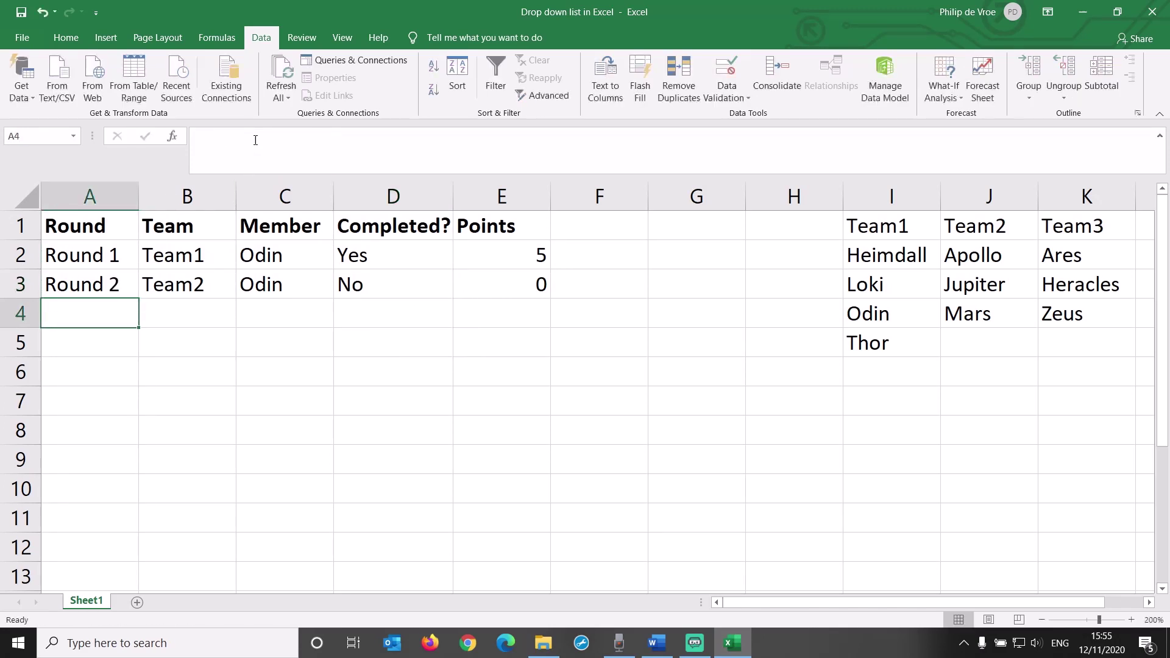
left_click(284, 291)
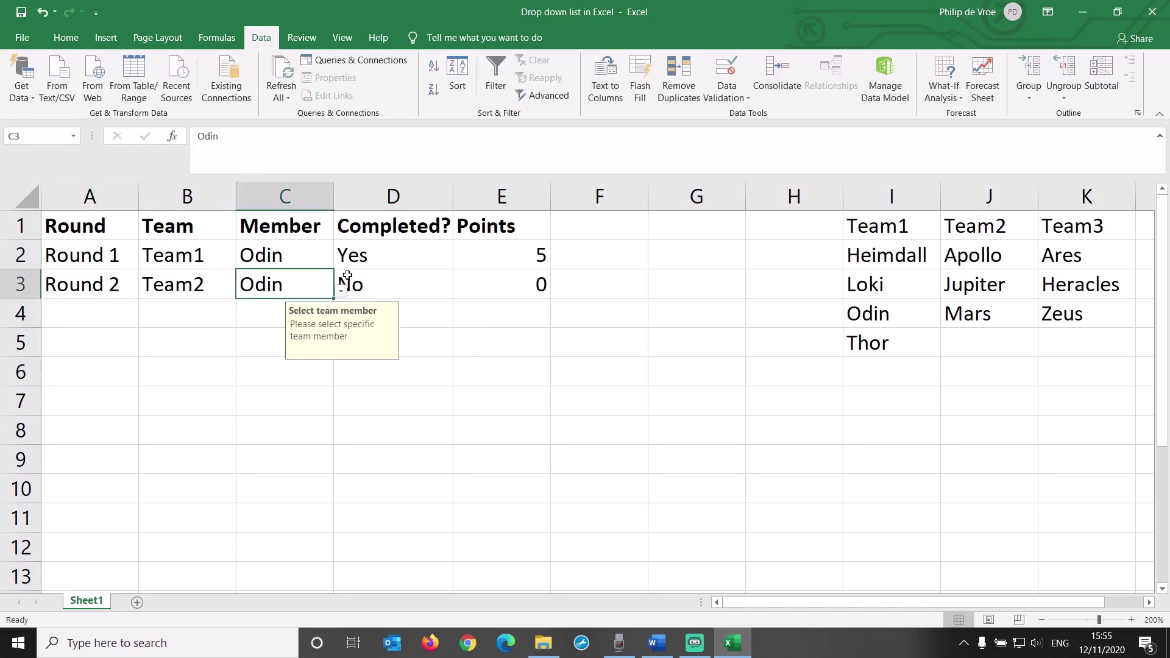
Step: Change C3's validation source to =INDIRECT($B$3)
left_click(731, 98)
left_click(746, 112)
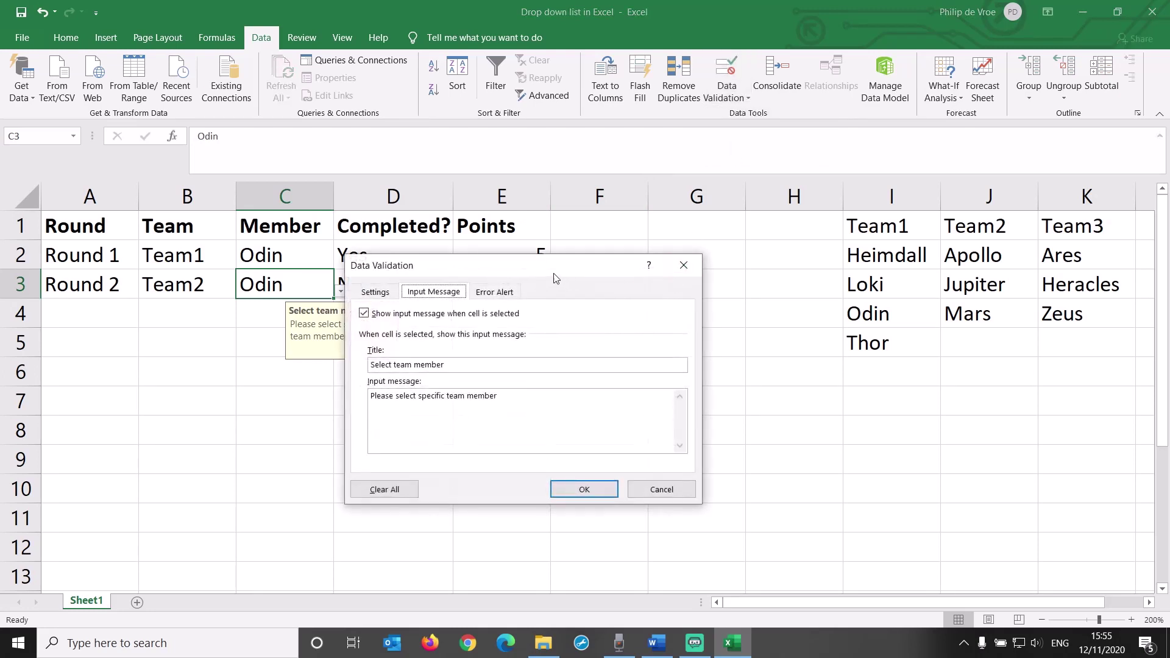
left_click(390, 291)
left_click_drag(467, 262, 659, 285)
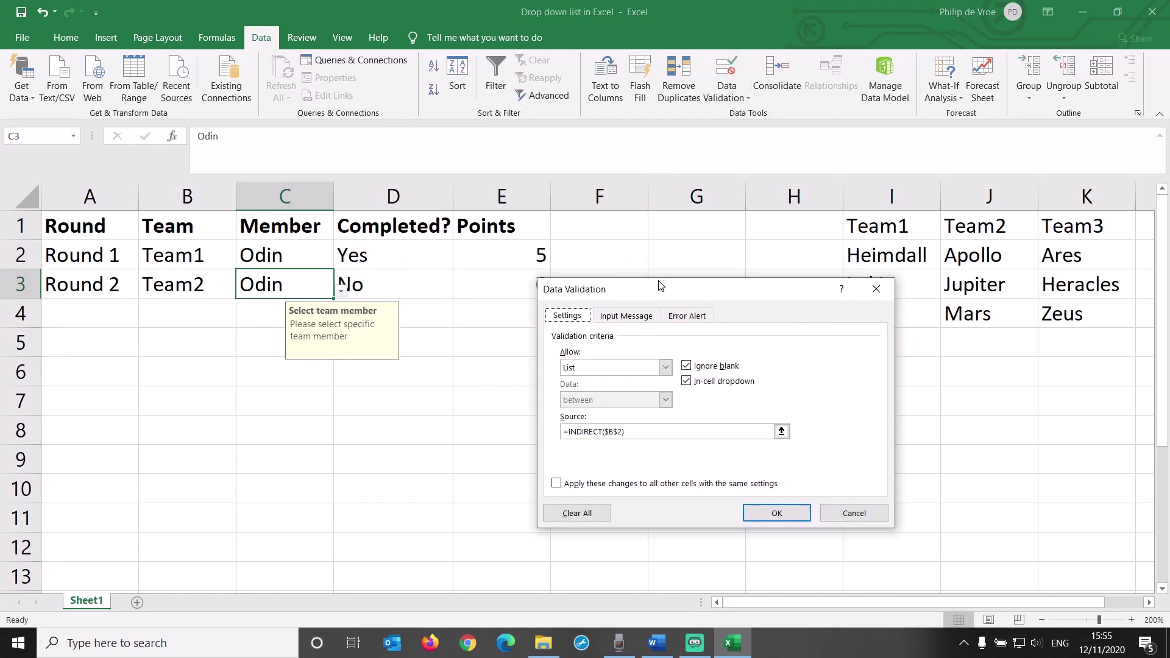
left_click(618, 431)
left_click(618, 431)
key("BackSpace")
key("Return")
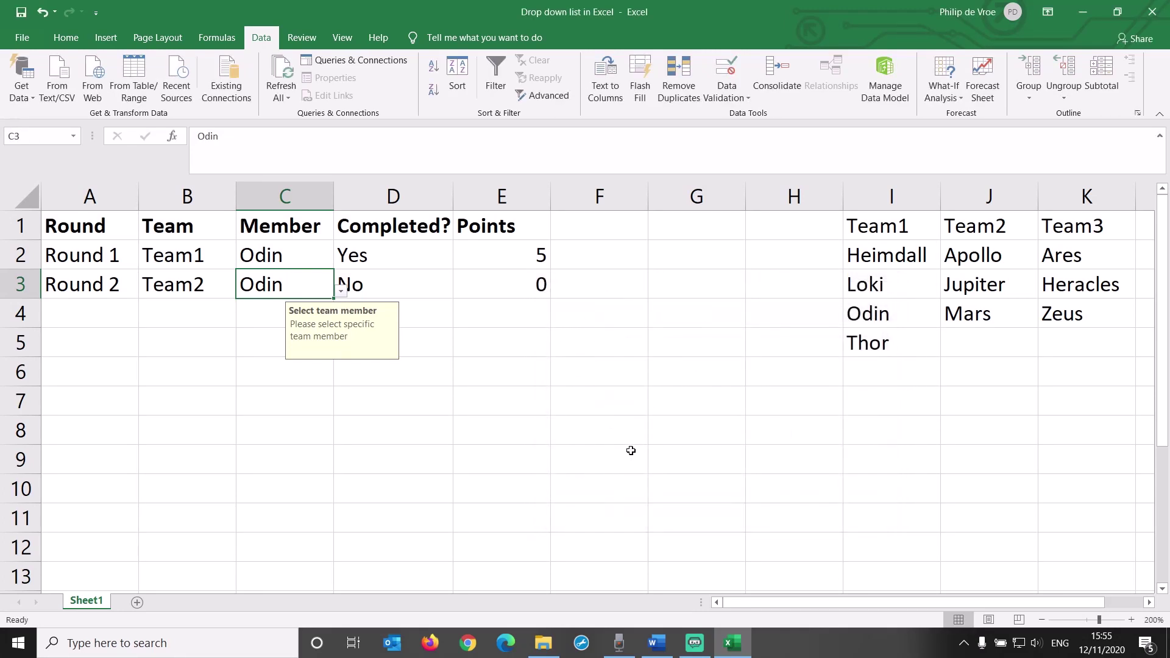
Step: Pick Jupiter from C3's Team2 member list
left_click(503, 312)
left_click(305, 290)
left_click(339, 291)
left_click(339, 335)
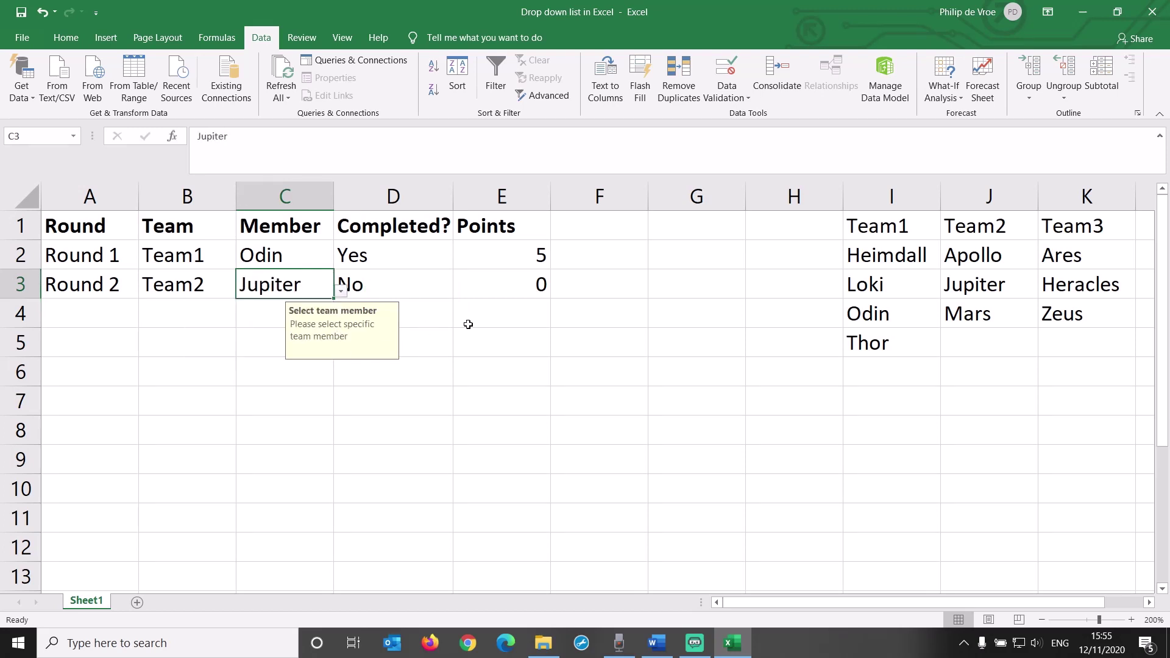
left_click(531, 317)
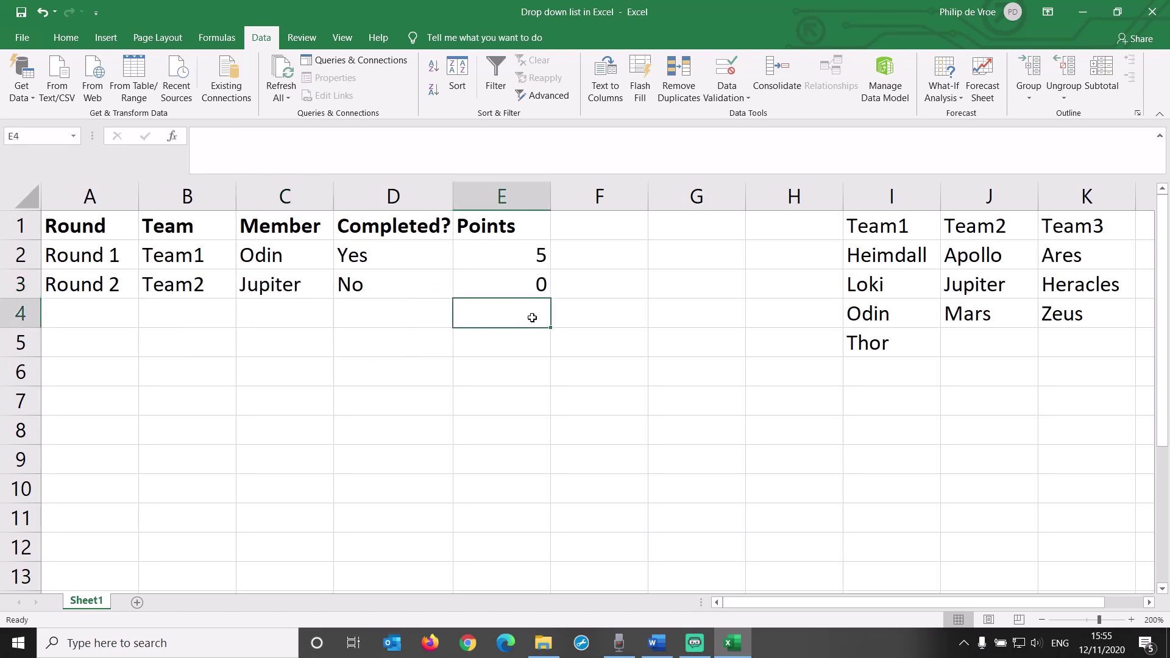
Step: AutoSum =SUM(E2:E3) into E4, totalling 5 points
left_click(63, 39)
left_click(1029, 59)
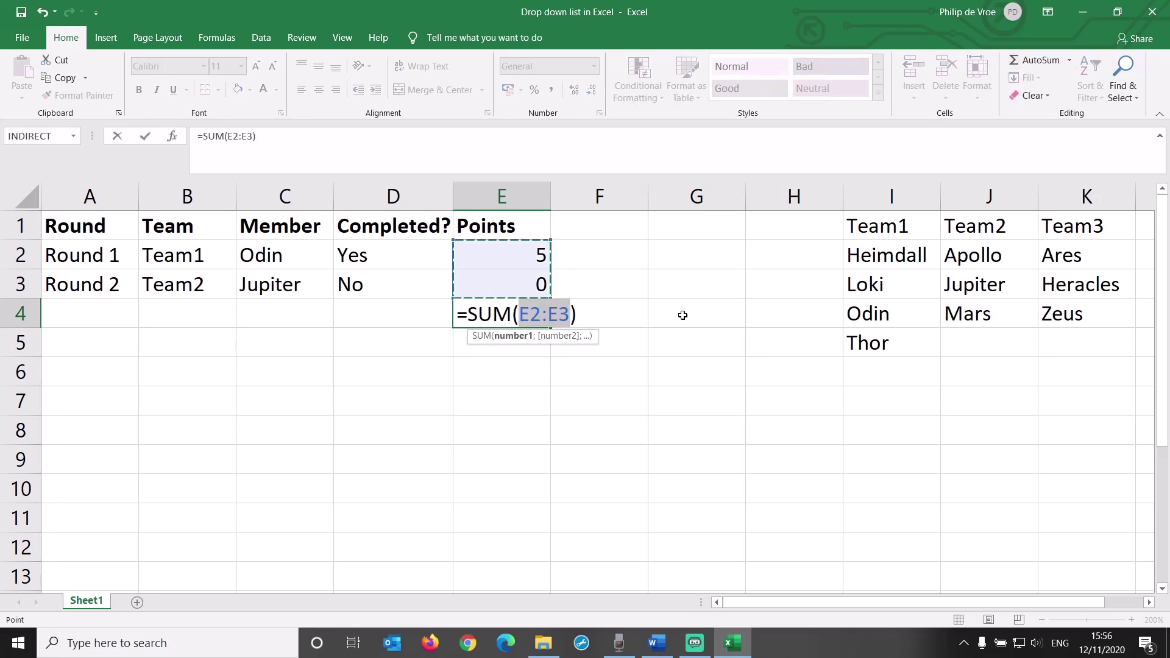
key("Return")
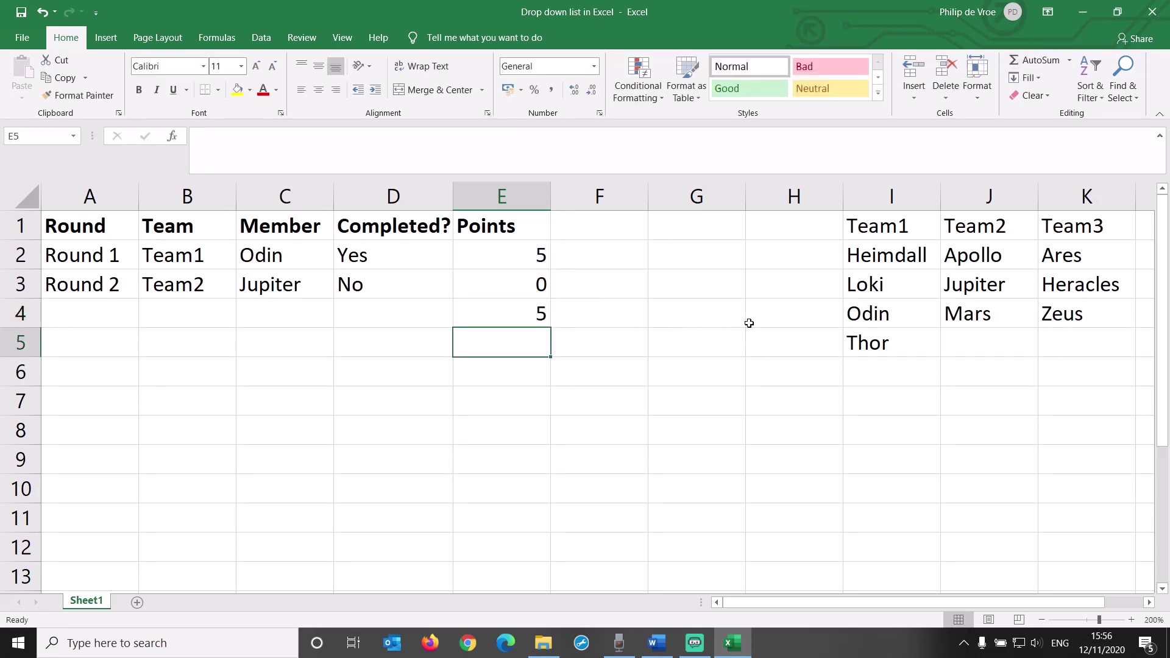
left_click_drag(882, 226, 1046, 339)
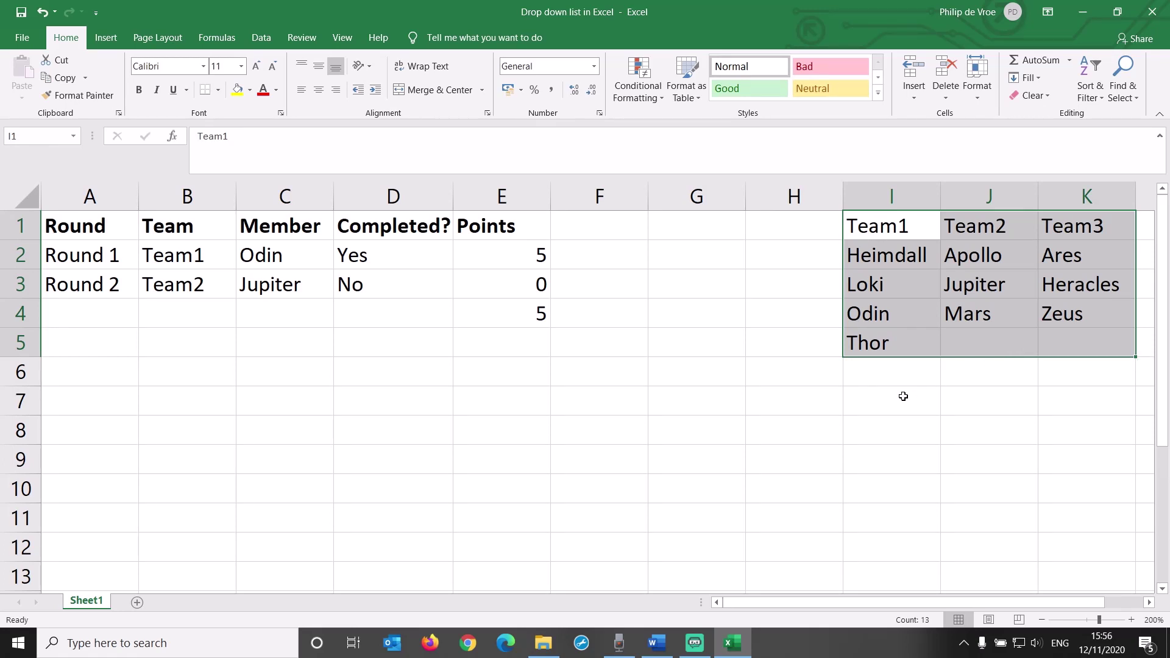
Step: Cut the I1:K5 team lists, paste them at A1 of new Sheet2, and hide Sheet2
key("ctrl+c")
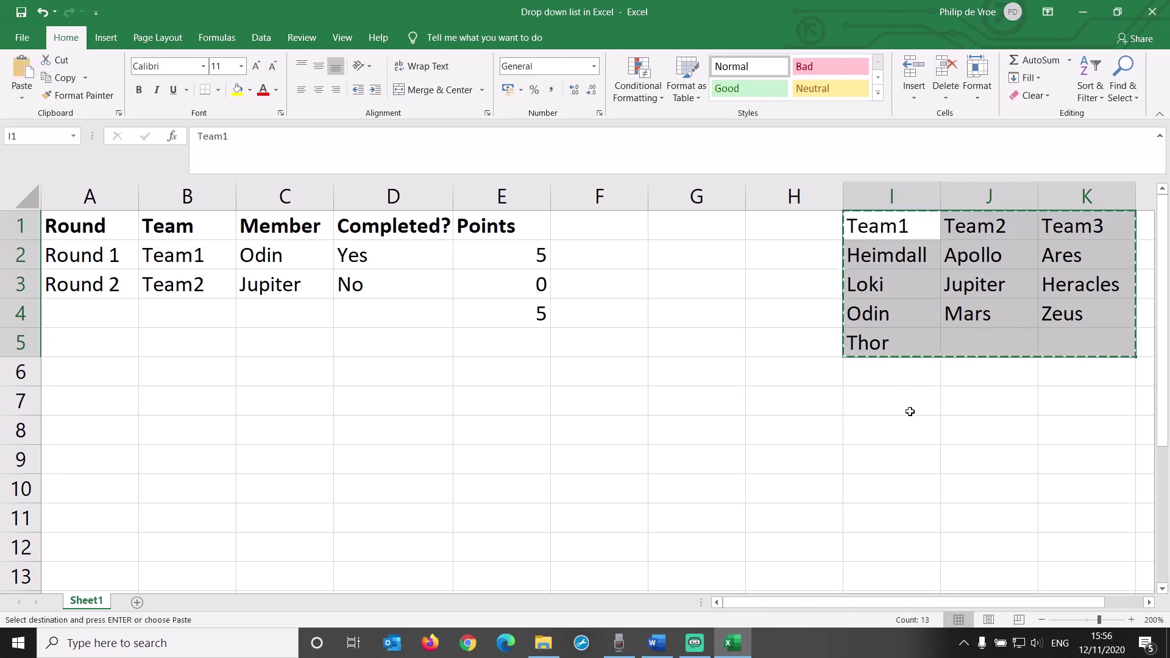
left_click(137, 603)
key("Return")
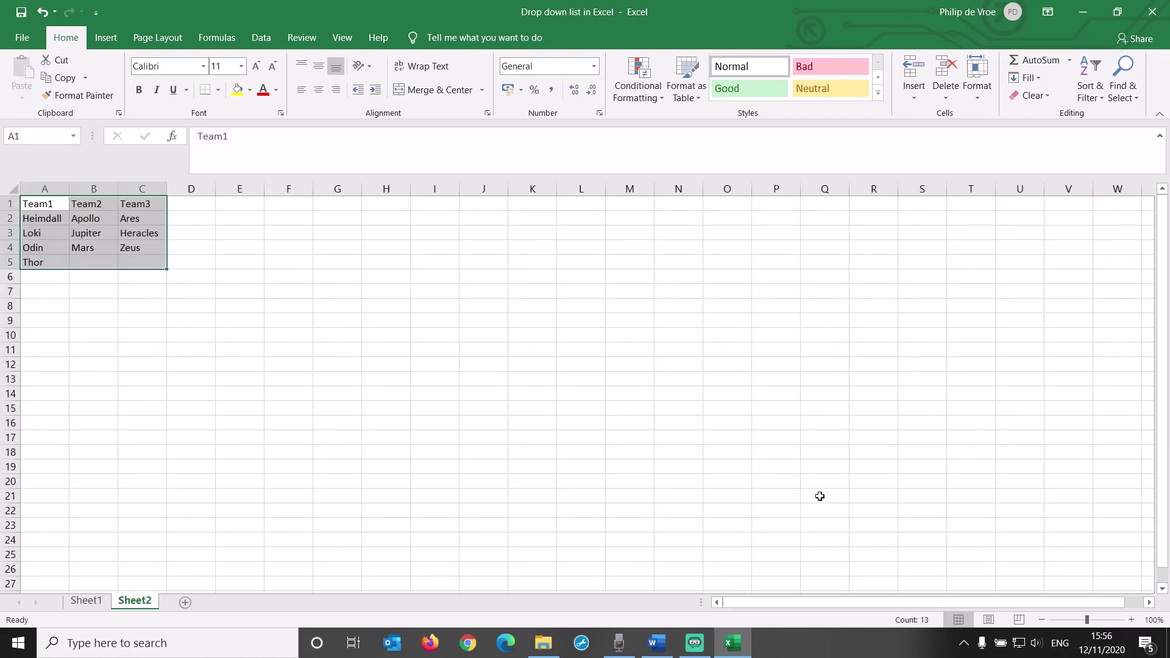
right_click(138, 602)
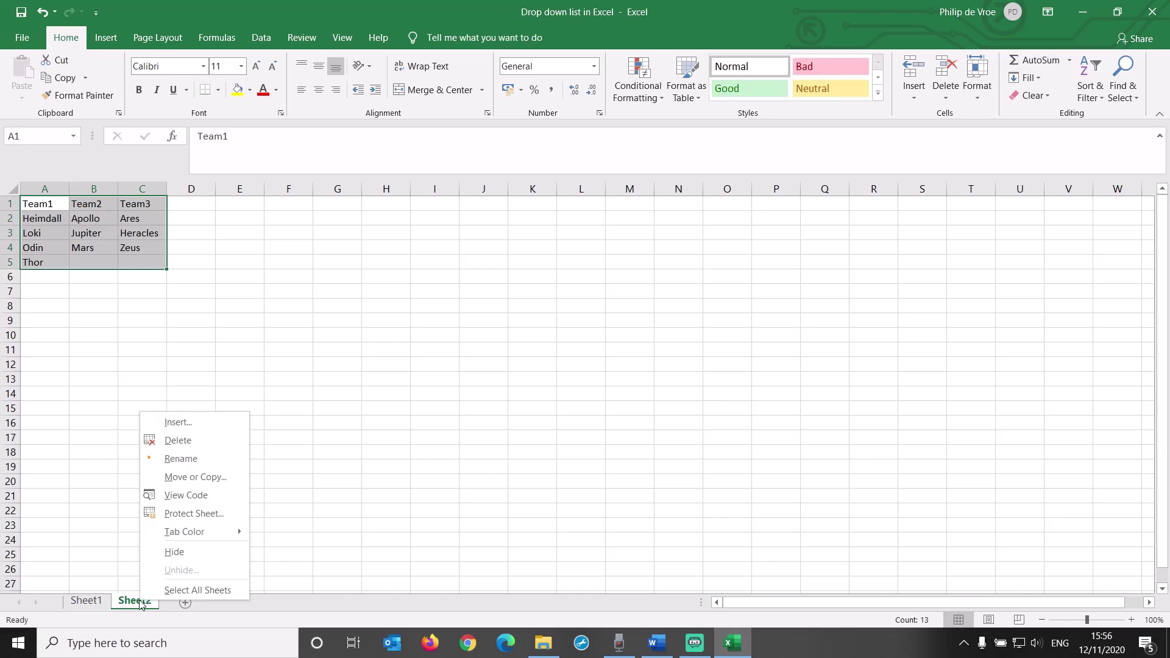
left_click(182, 552)
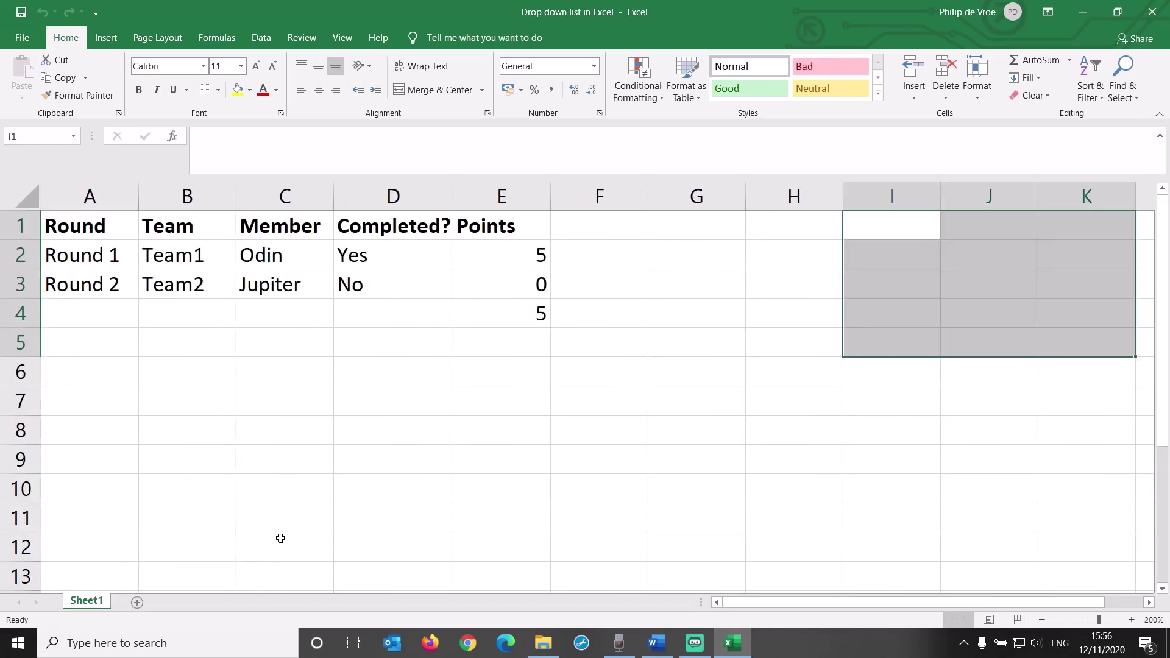
Step: Switch round 2 to Team3 in B3 and pick Heracles as the member in C3
left_click(268, 287)
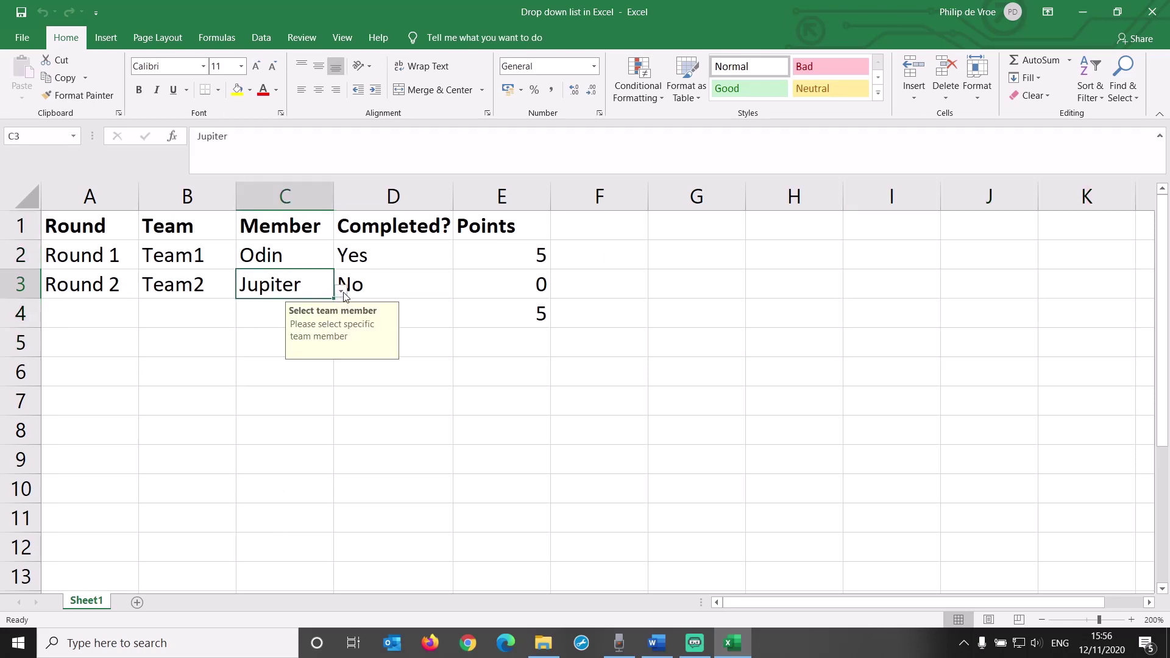
left_click(342, 292)
left_click(201, 286)
left_click(243, 291)
left_click(226, 350)
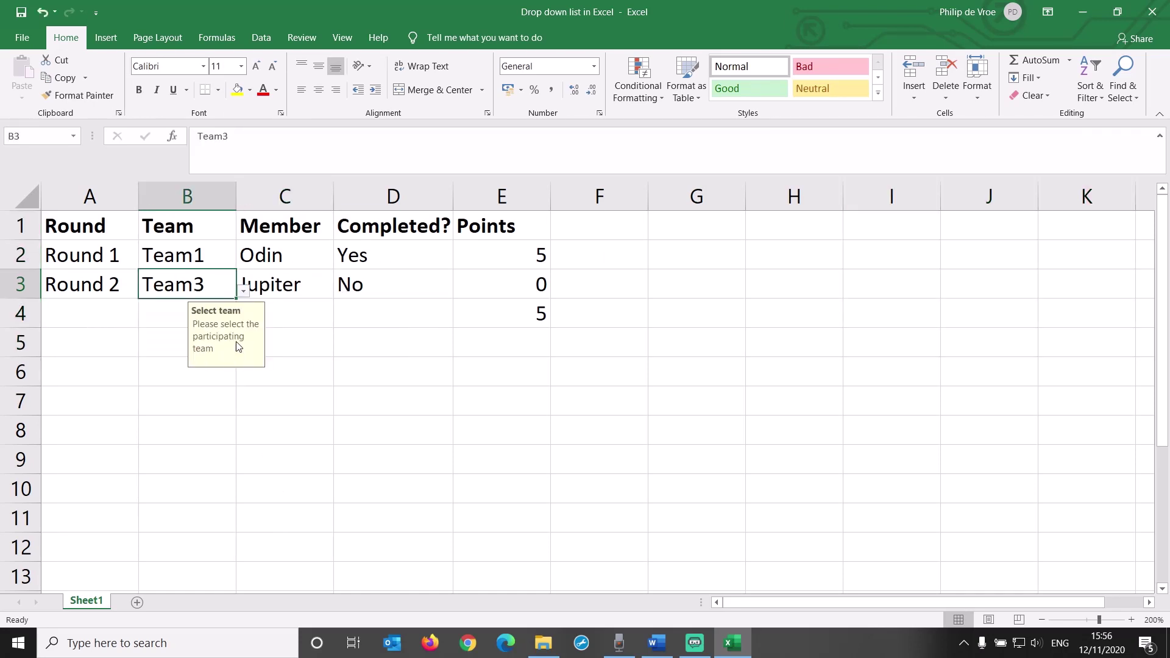
left_click(289, 286)
left_click(342, 291)
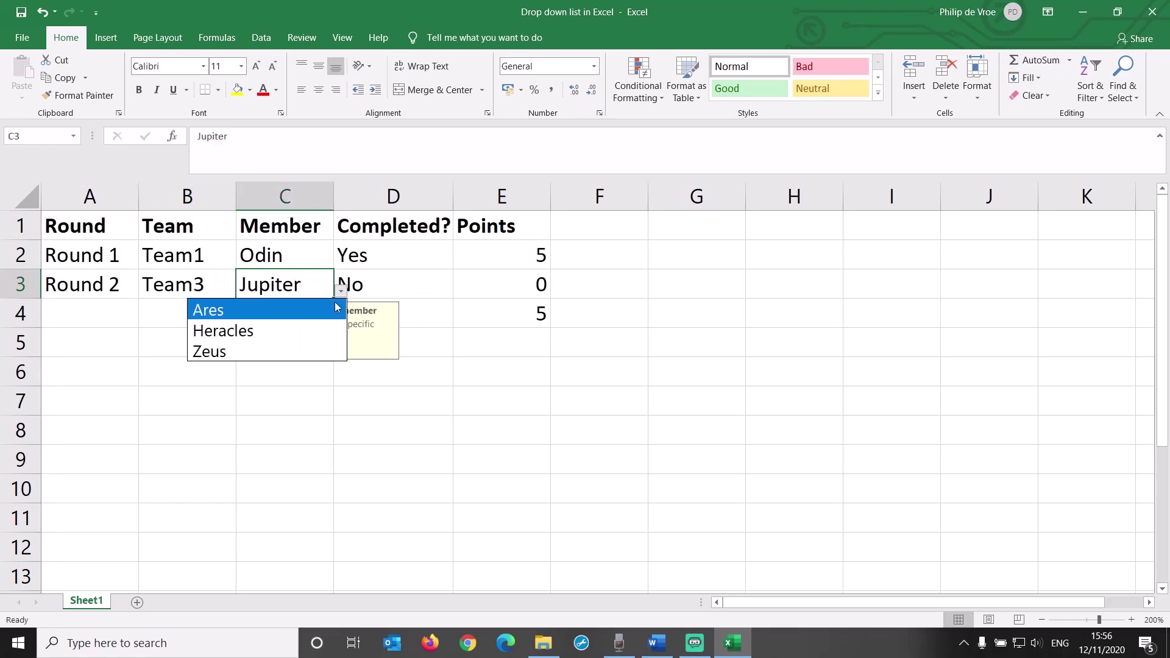
left_click(321, 332)
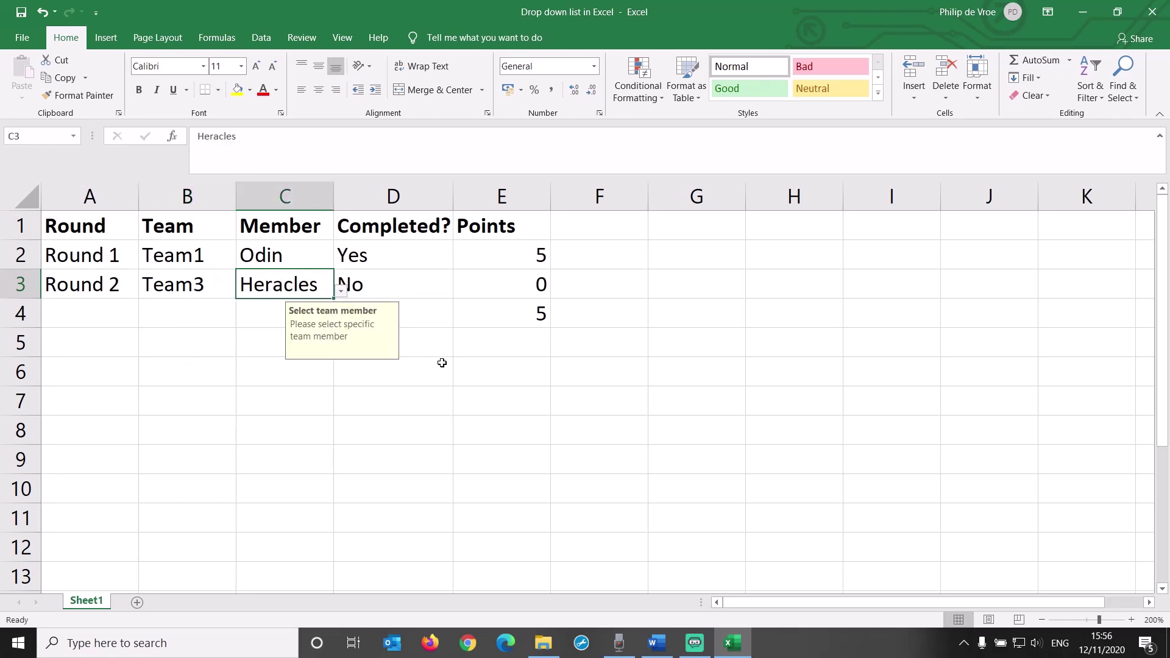
left_click(501, 311)
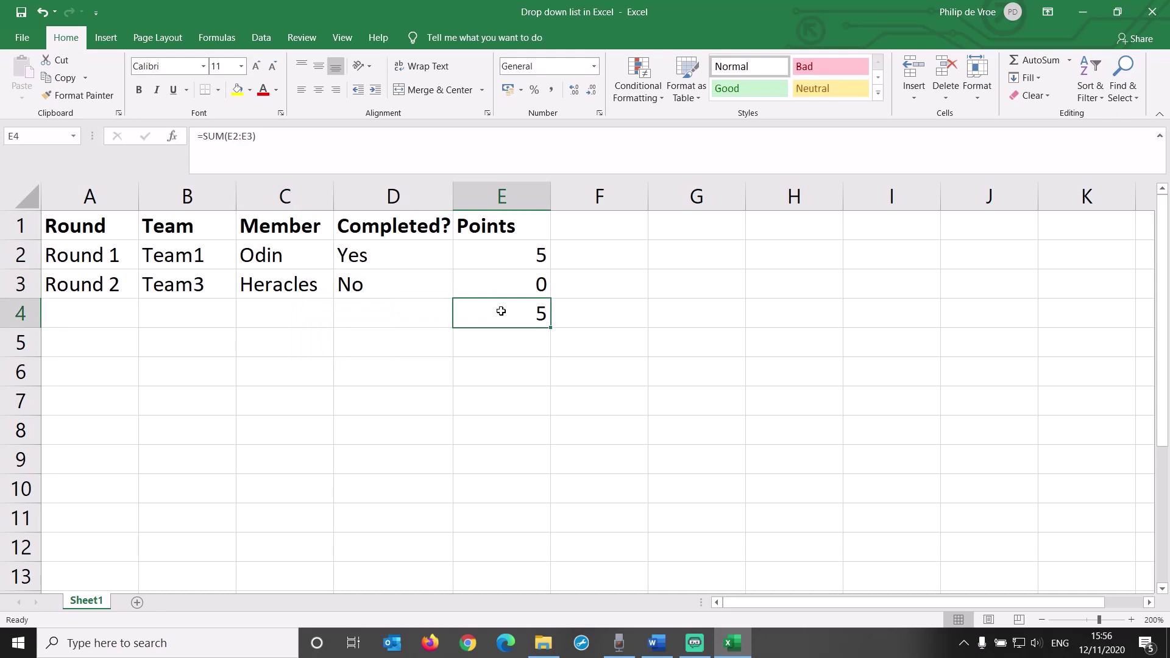